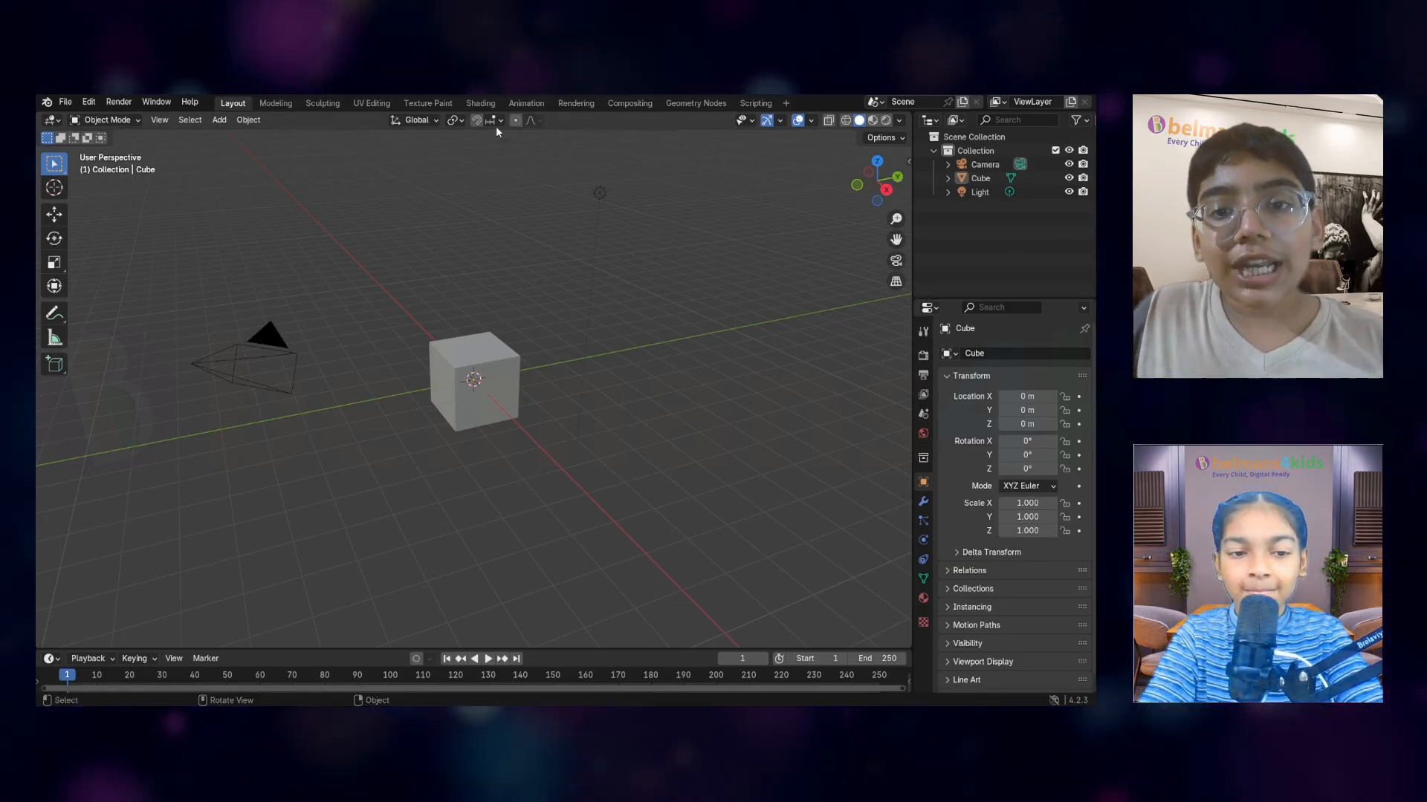
Delete the default cube and light, and add a mesh cylinder at the world origin
{"action": "left_click_drag", "start_coordinate": [421, 209], "coordinate": [667, 464]}
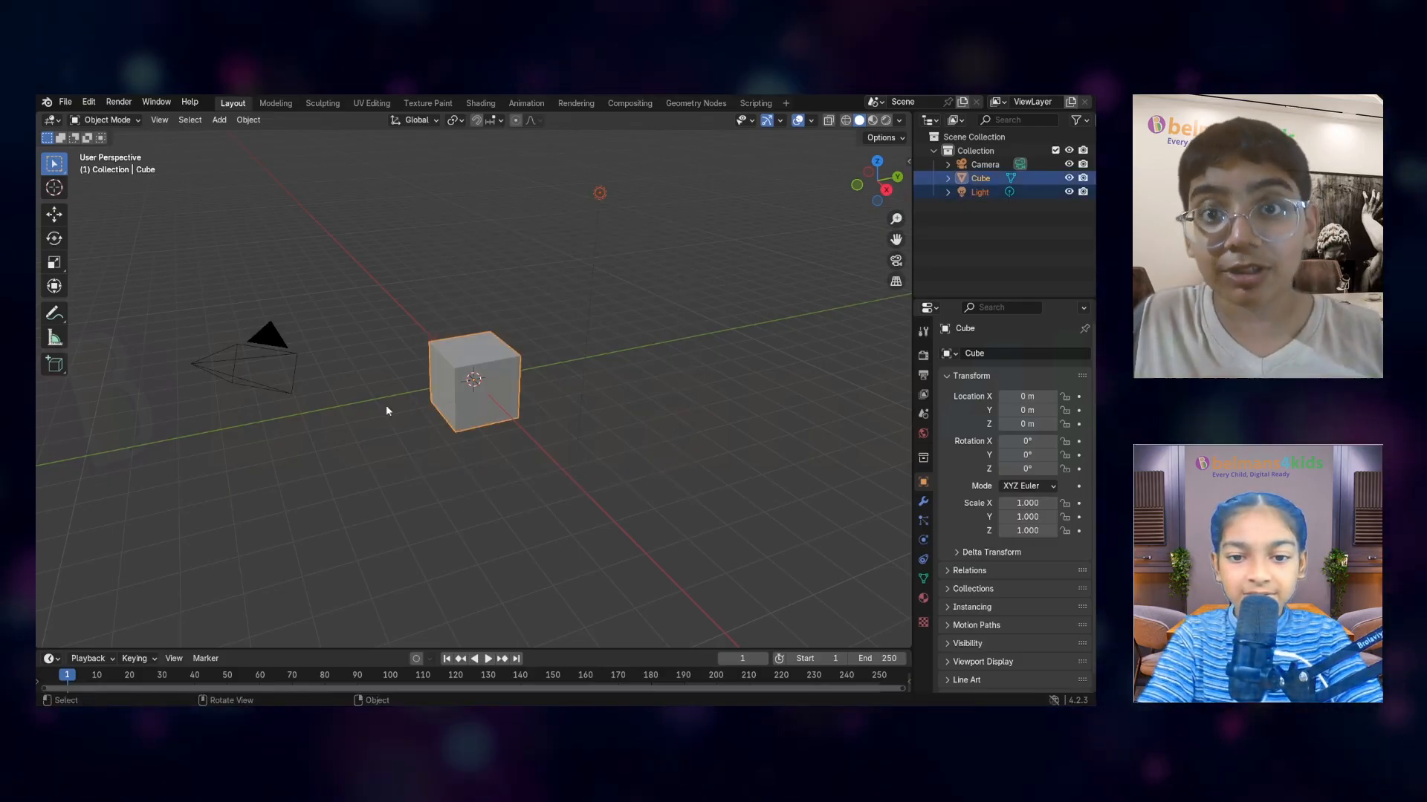
{"action": "key", "text": "Delete"}
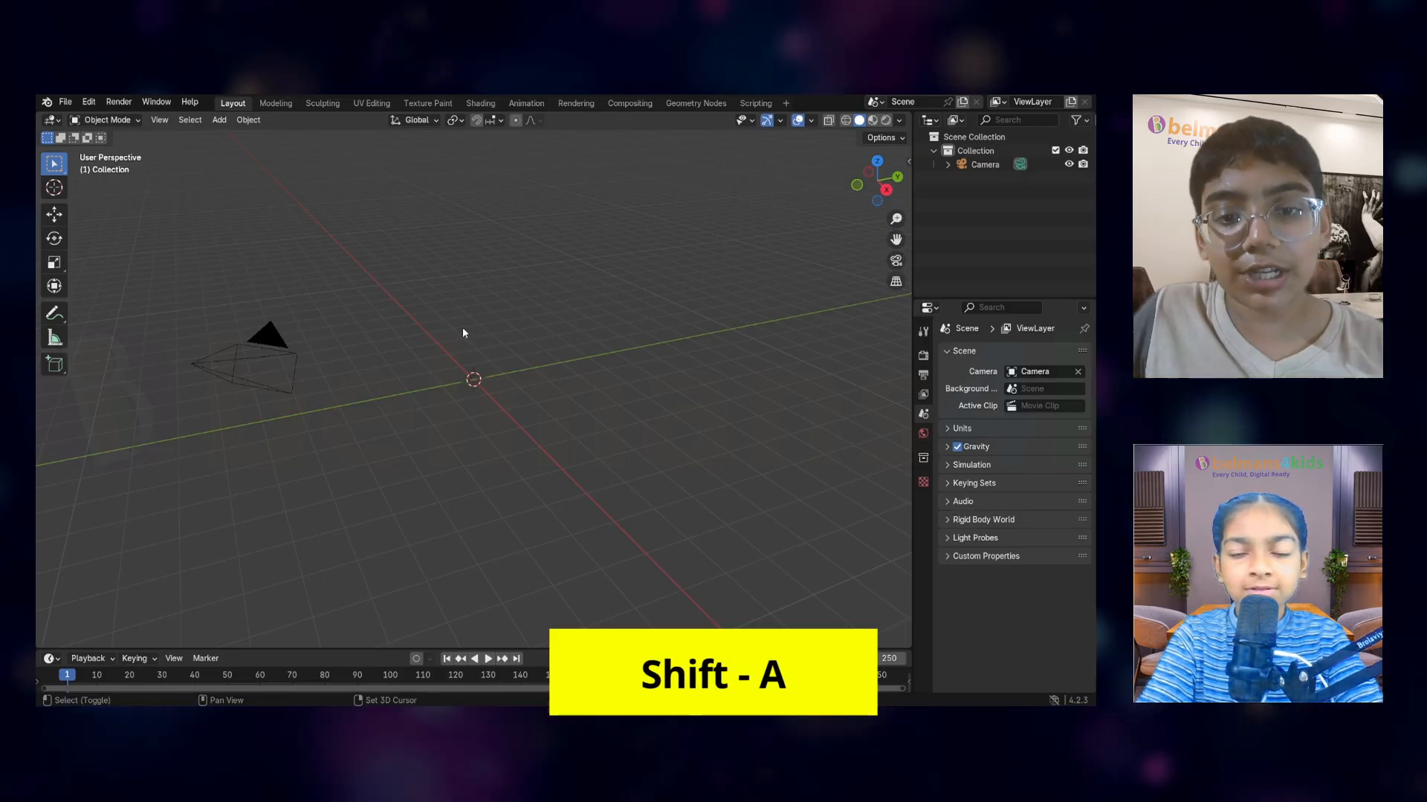
{"action": "key", "text": "shift+a"}
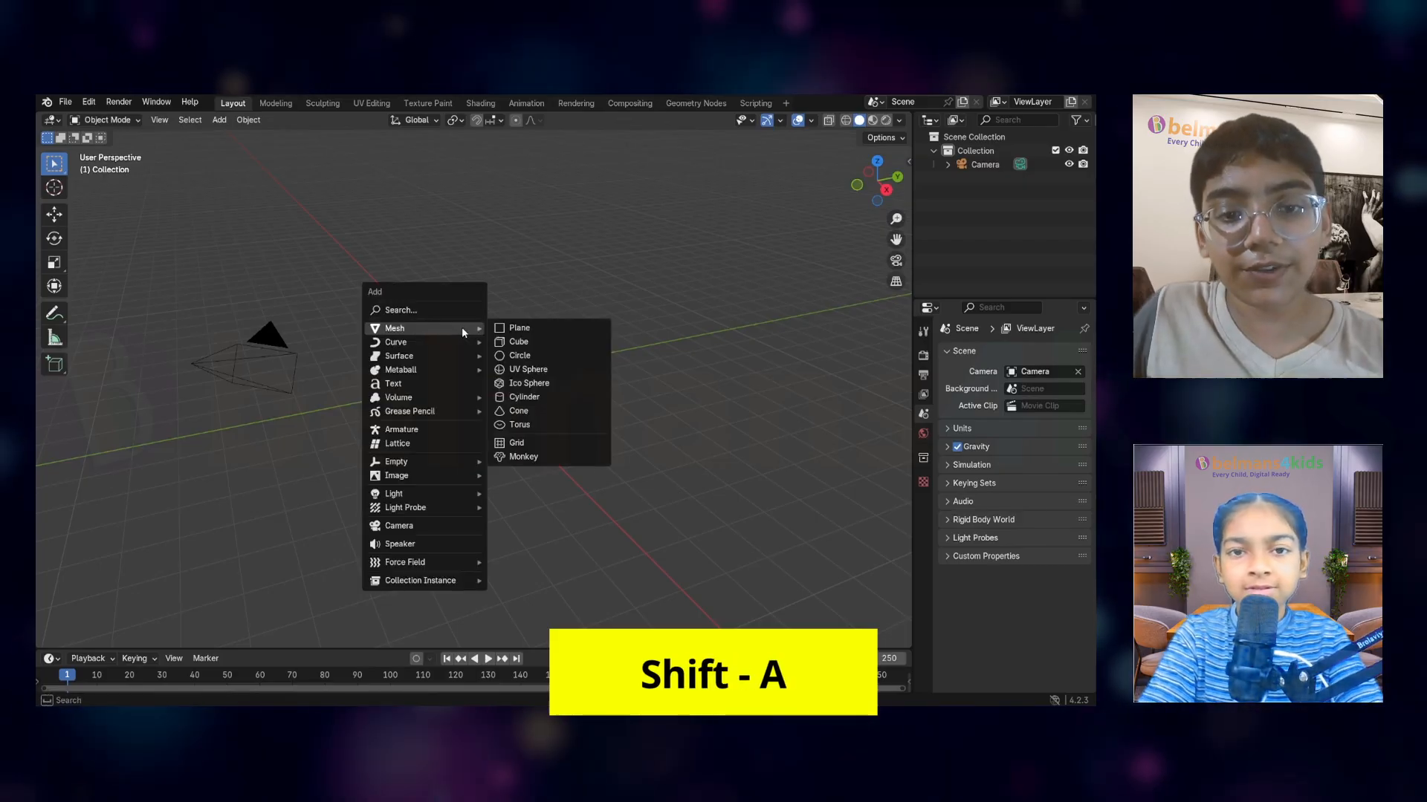
{"action": "left_click", "coordinate": [524, 396]}
{"action": "scroll", "coordinate": [585, 310], "scroll_direction": "up", "scroll_amount": 6}
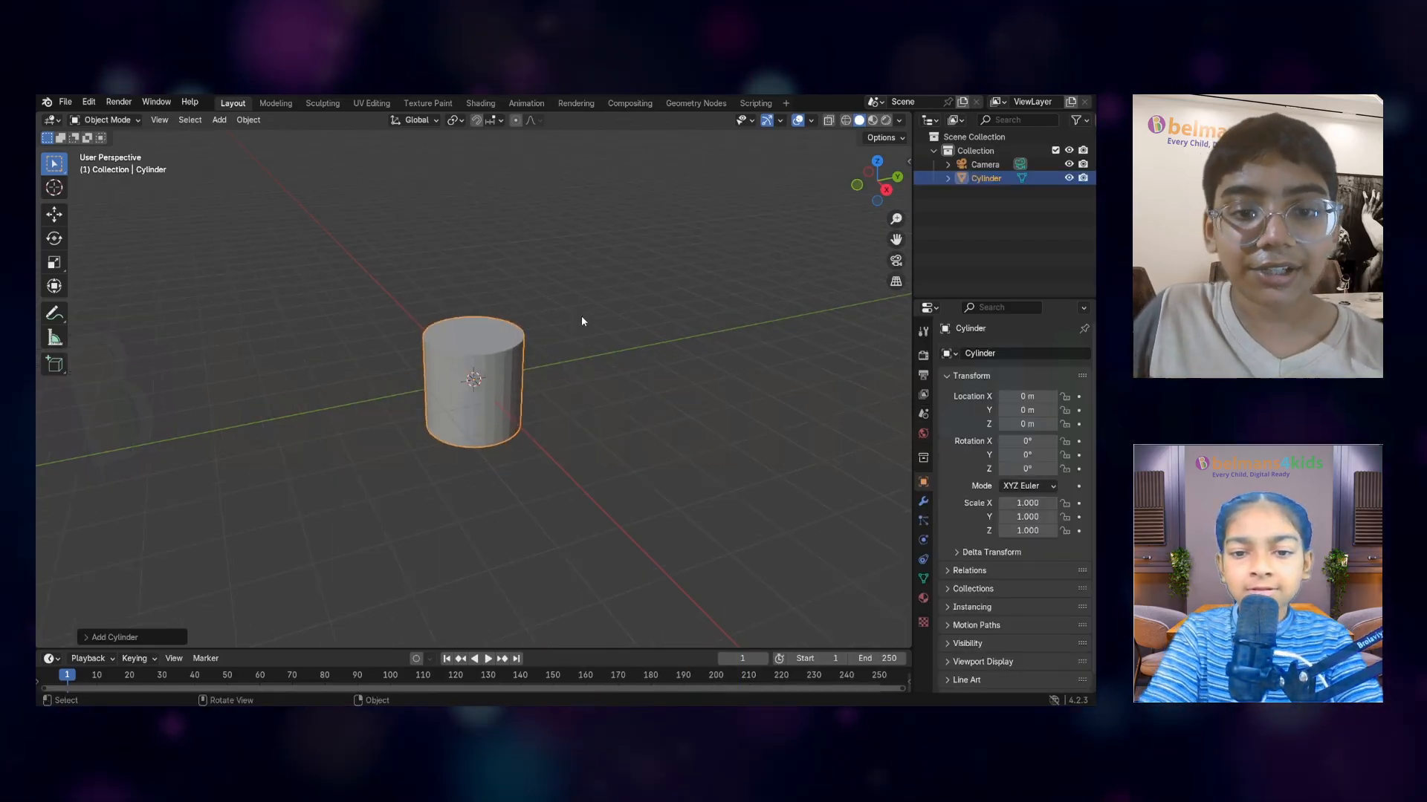
{"action": "middle_click_drag", "start_coordinate": [563, 324], "coordinate": [470, 305]}
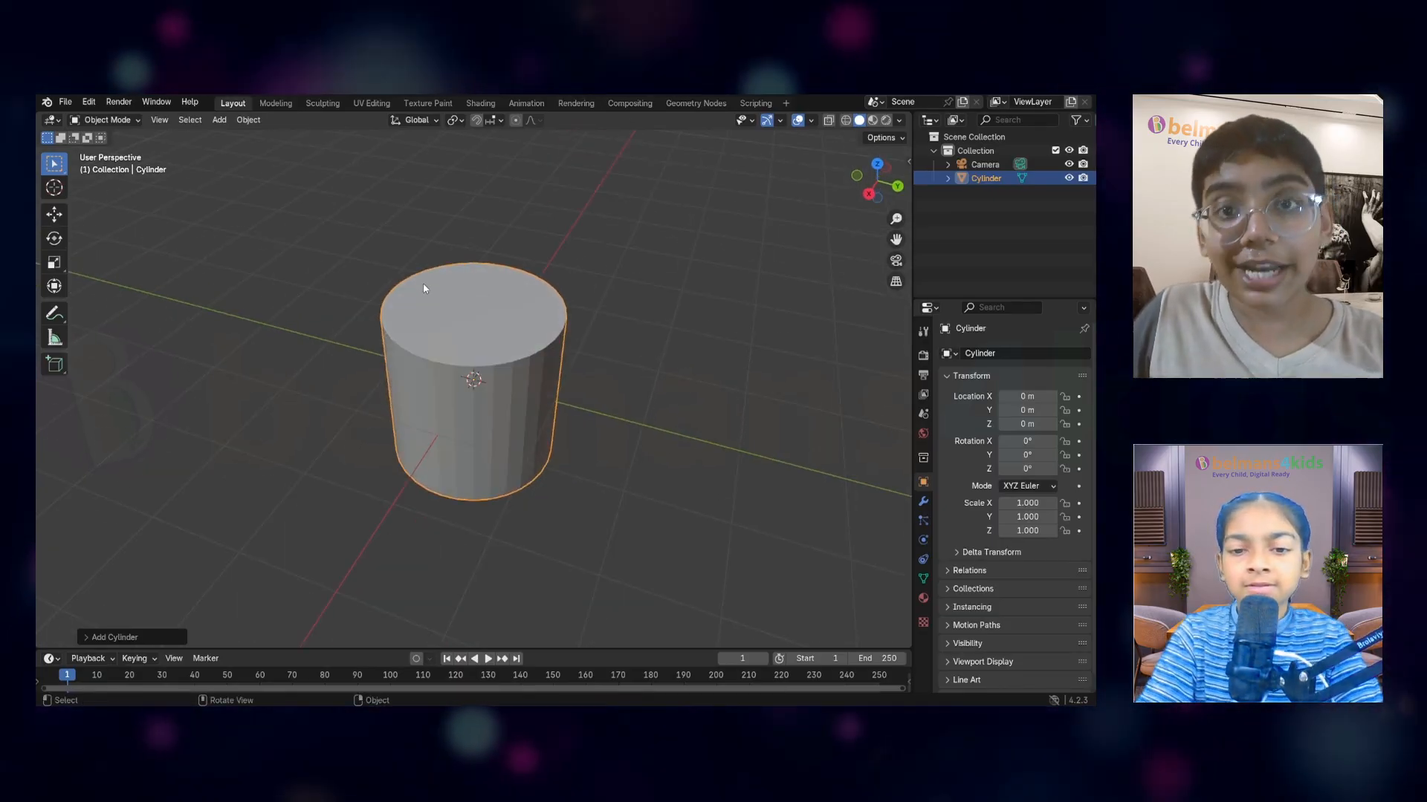
In Edit Mode, select the cylinder's top face and inset it by about 0.11 m to form a rim
{"action": "key", "text": "Tab"}
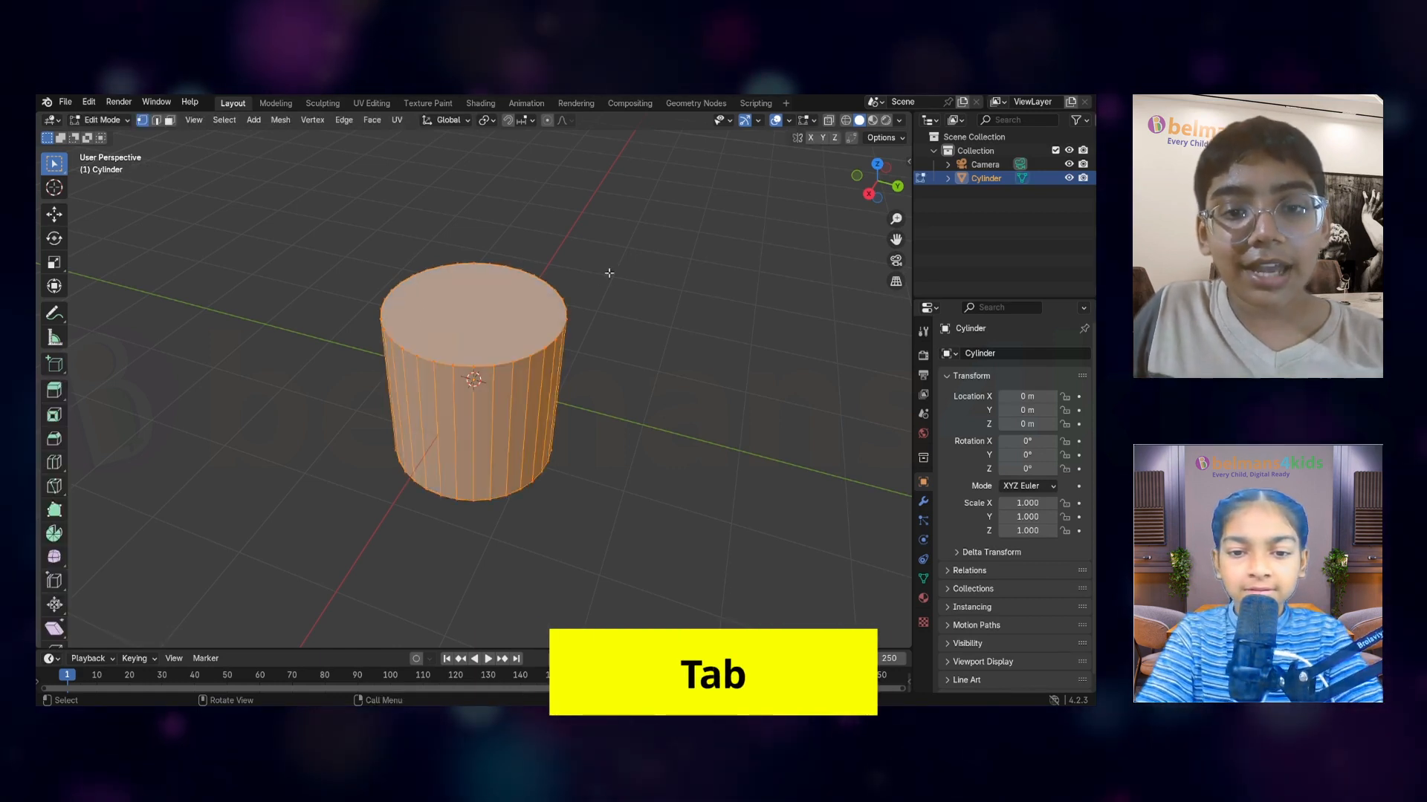
{"action": "left_click", "coordinate": [355, 233]}
{"action": "middle_click_drag", "start_coordinate": [445, 488], "coordinate": [468, 382]}
{"action": "left_click", "coordinate": [461, 346]}
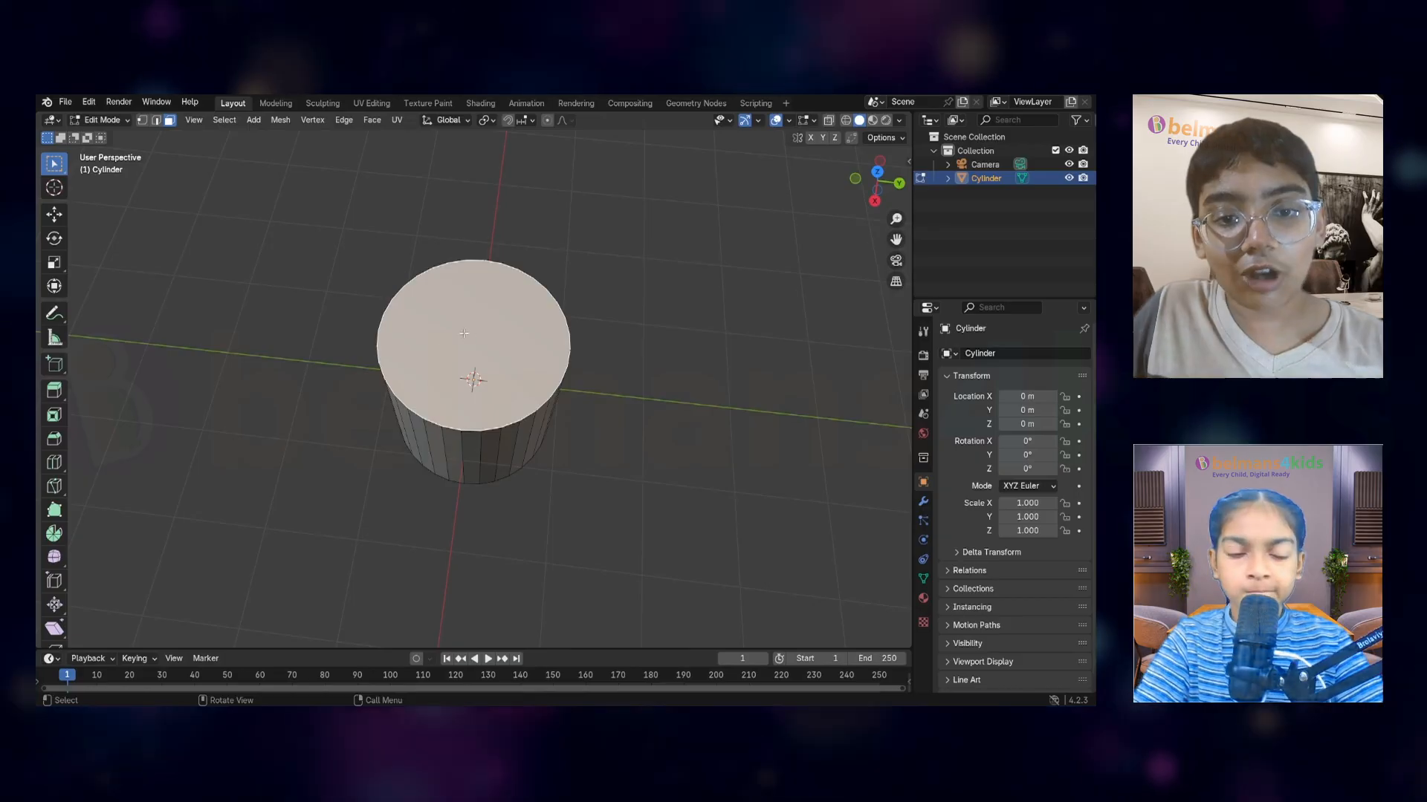
{"action": "key", "text": "i"}
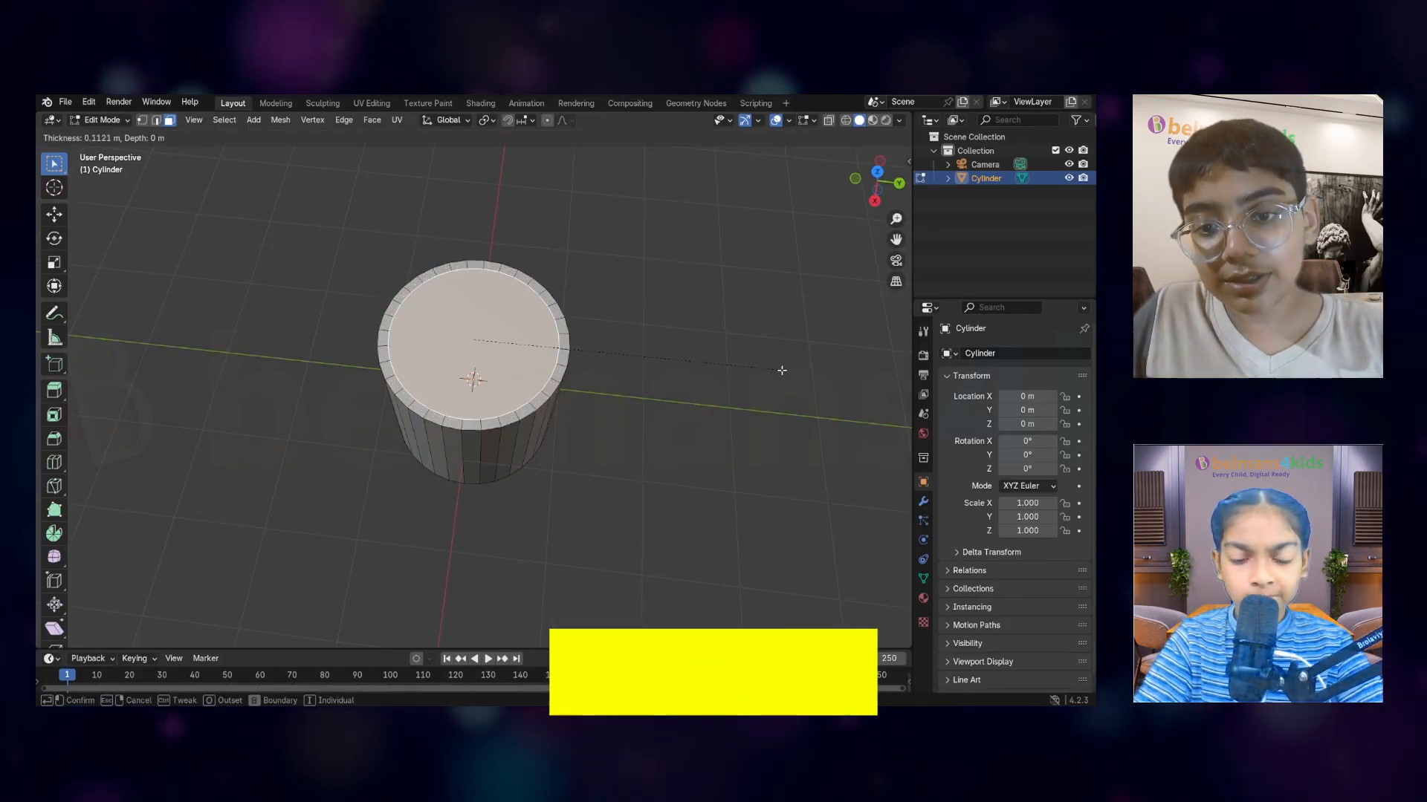
{"action": "left_click", "coordinate": [502, 489]}
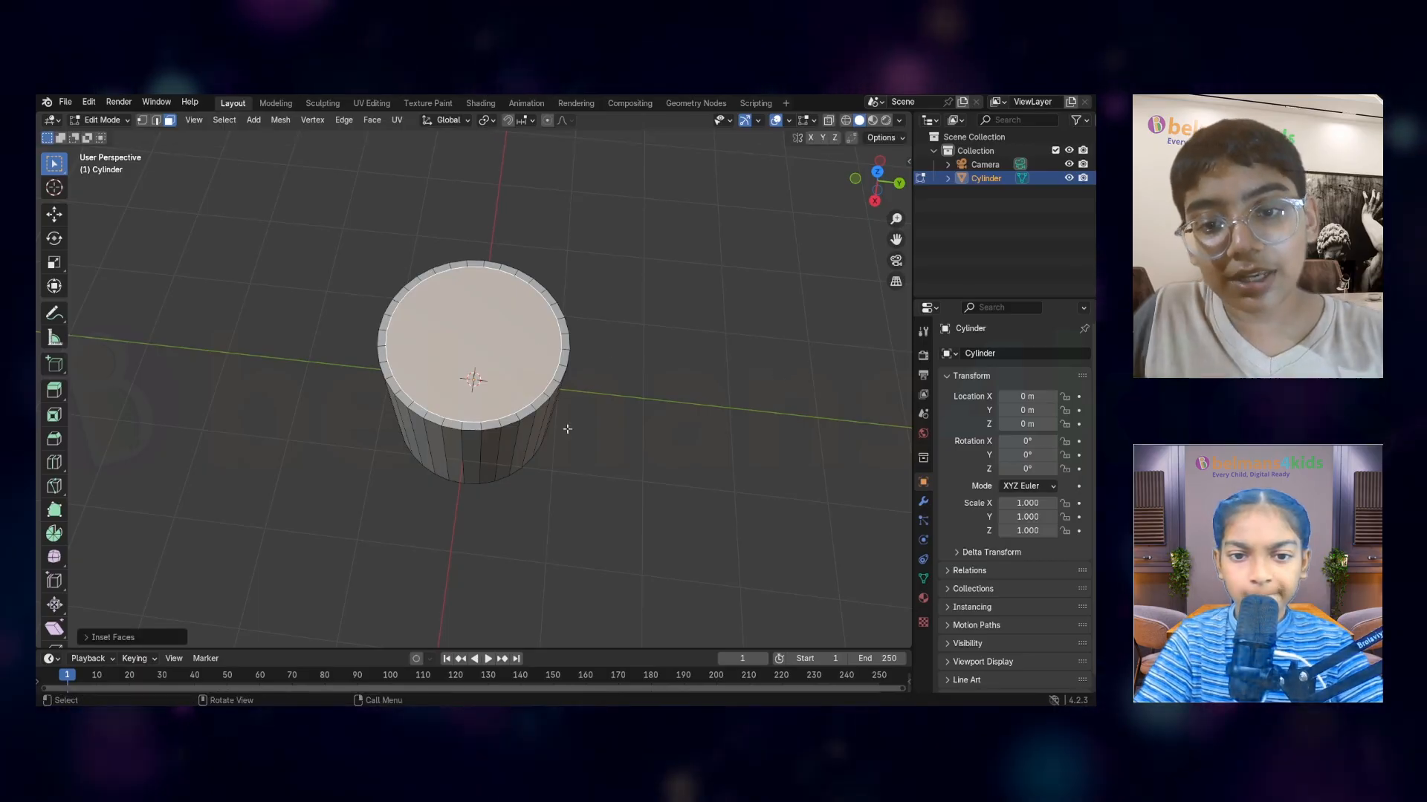
Extrude the inset top face down into the cylinder to hollow it out as a cup
{"action": "middle_click_drag", "start_coordinate": [612, 336], "coordinate": [615, 321]}
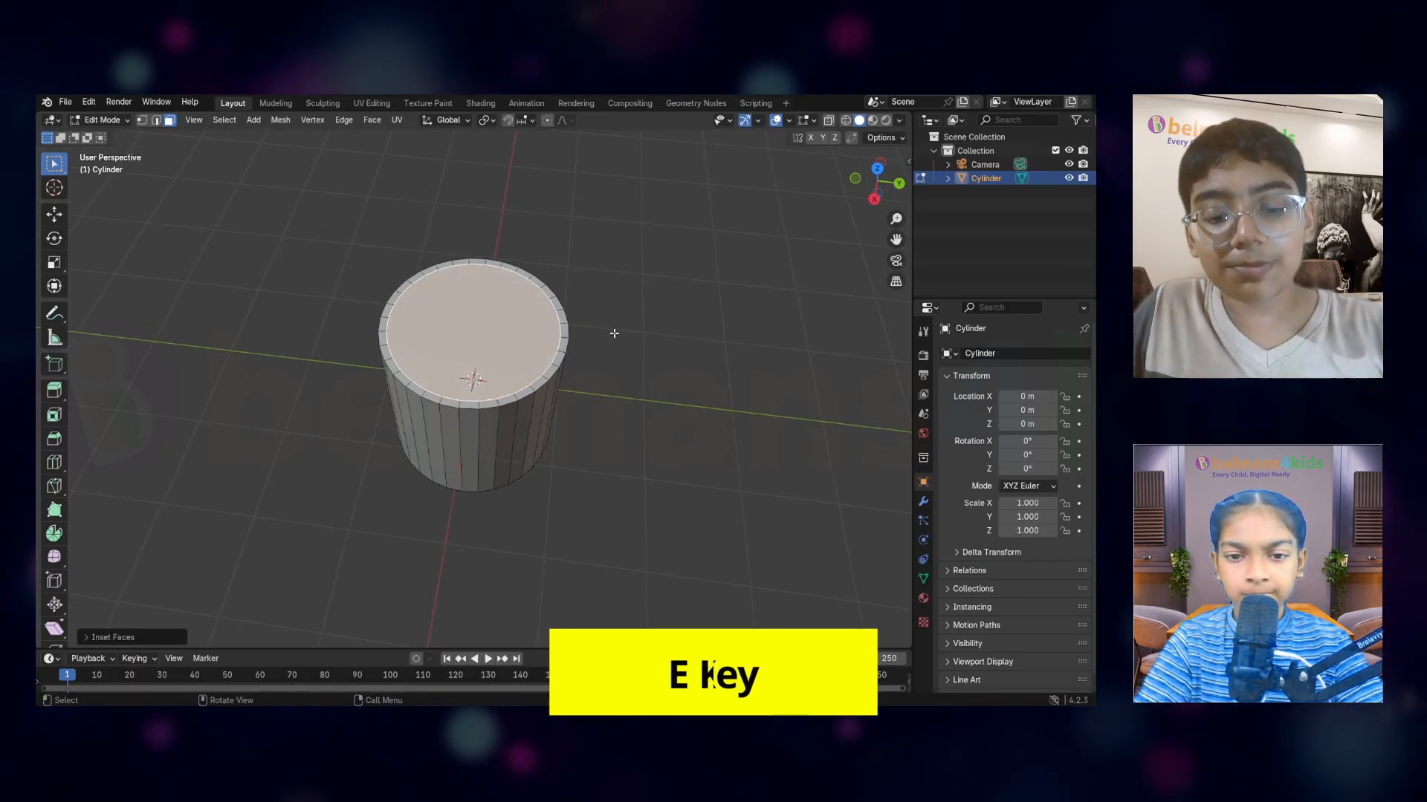
{"action": "key", "text": "e"}
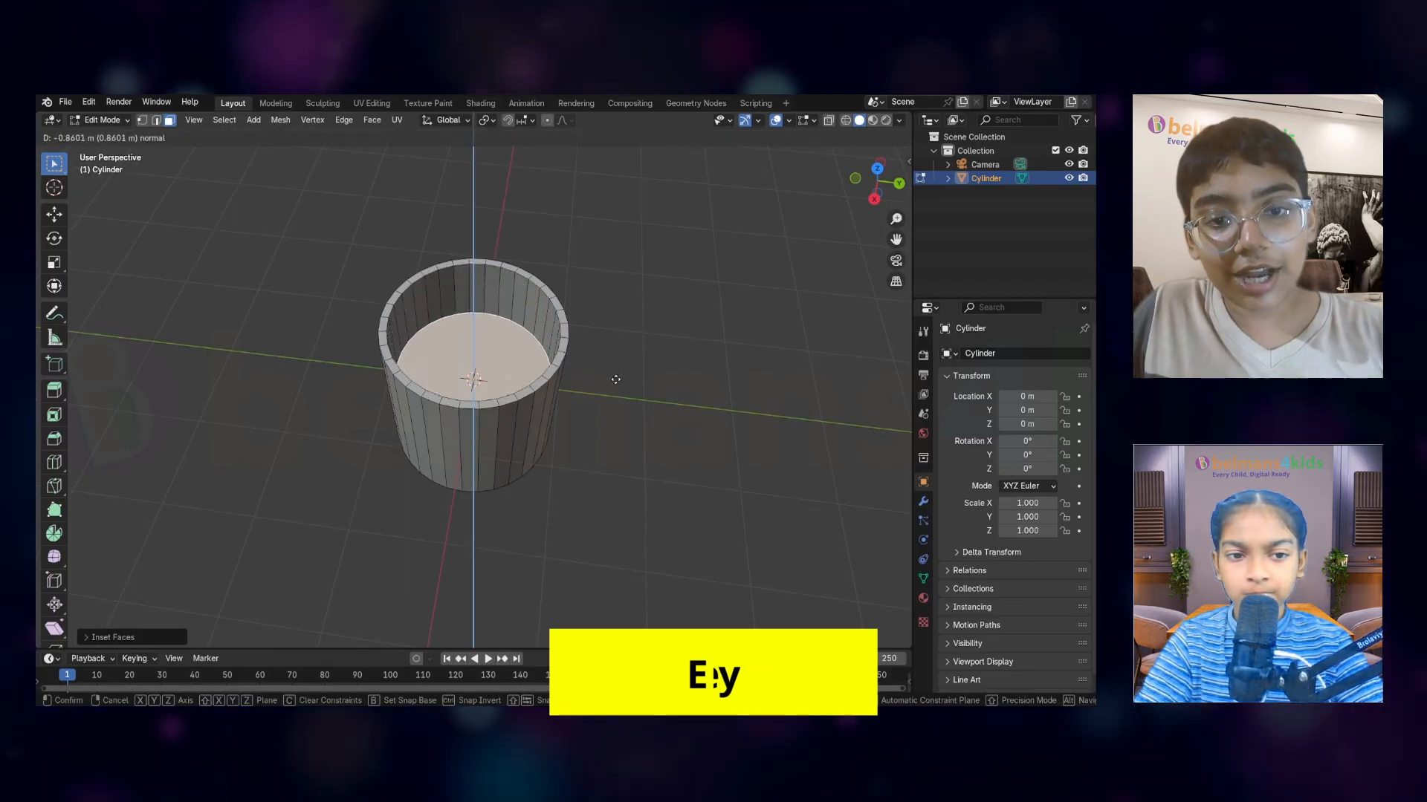
{"action": "left_click", "coordinate": [615, 376]}
{"action": "middle_click_drag", "start_coordinate": [615, 376], "coordinate": [502, 363]}
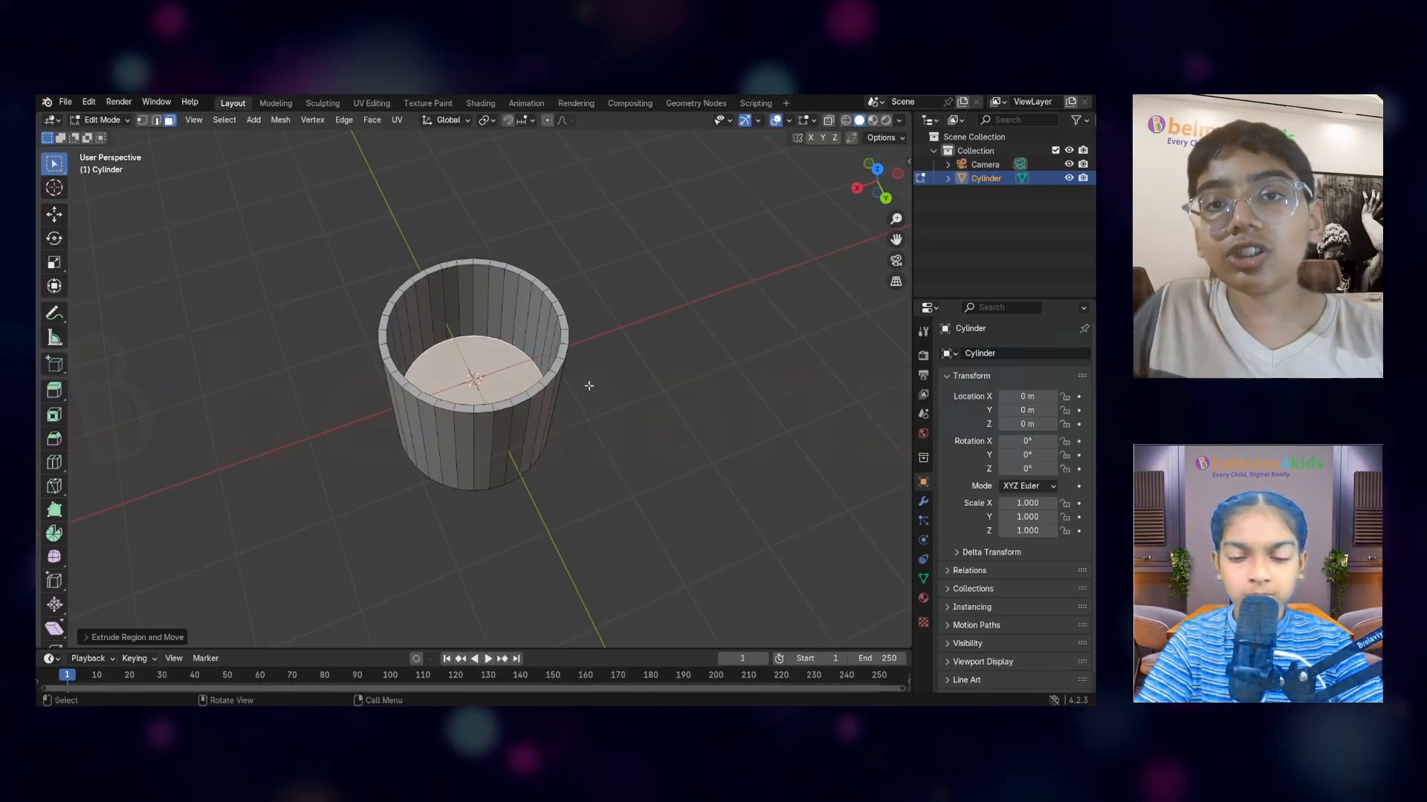
Switch to wireframe shading and lower the cup's inner floor face along Z, close to the outer bottom
{"action": "left_click", "coordinate": [847, 120]}
{"action": "middle_click_drag", "start_coordinate": [802, 245], "coordinate": [737, 246]}
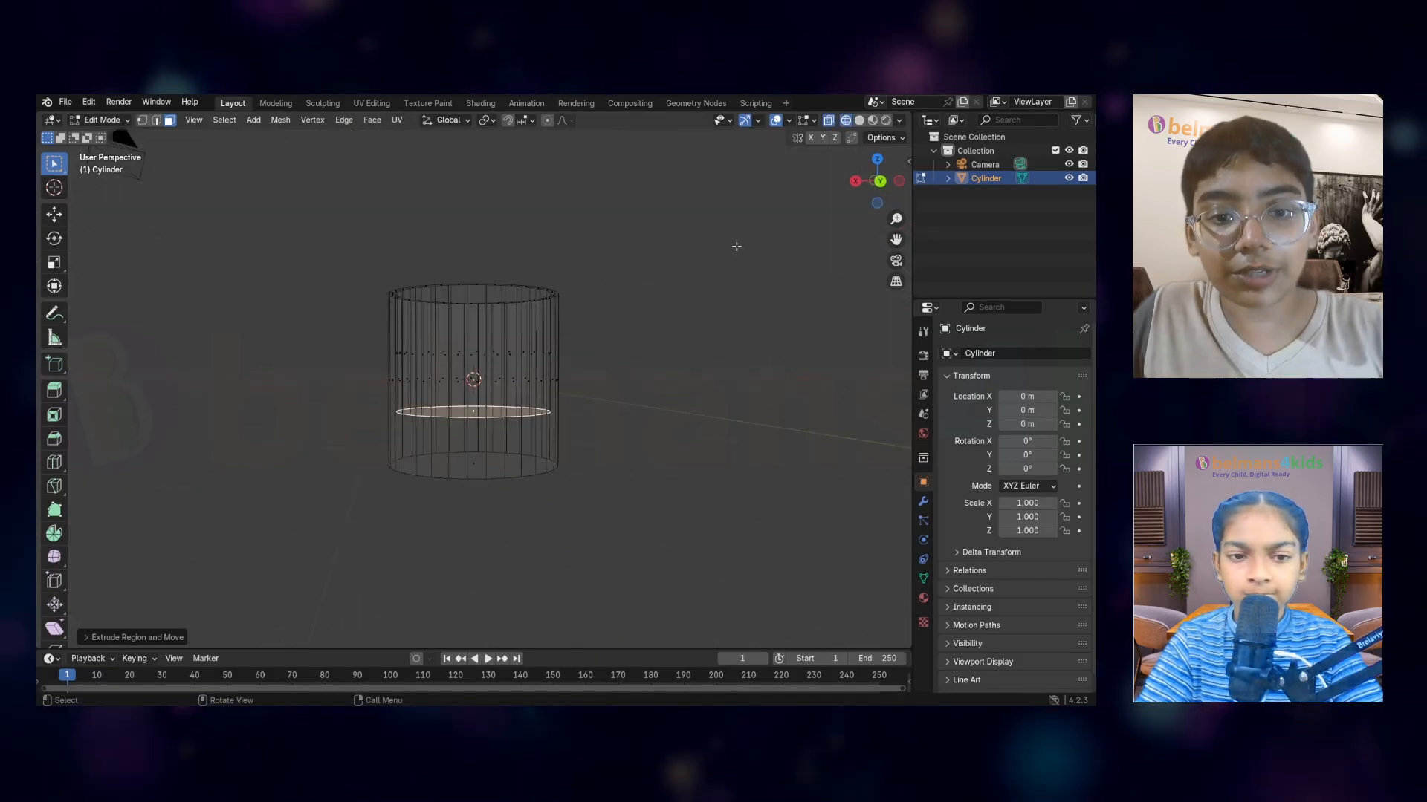
{"action": "key", "text": "g"}
{"action": "key", "text": "z"}
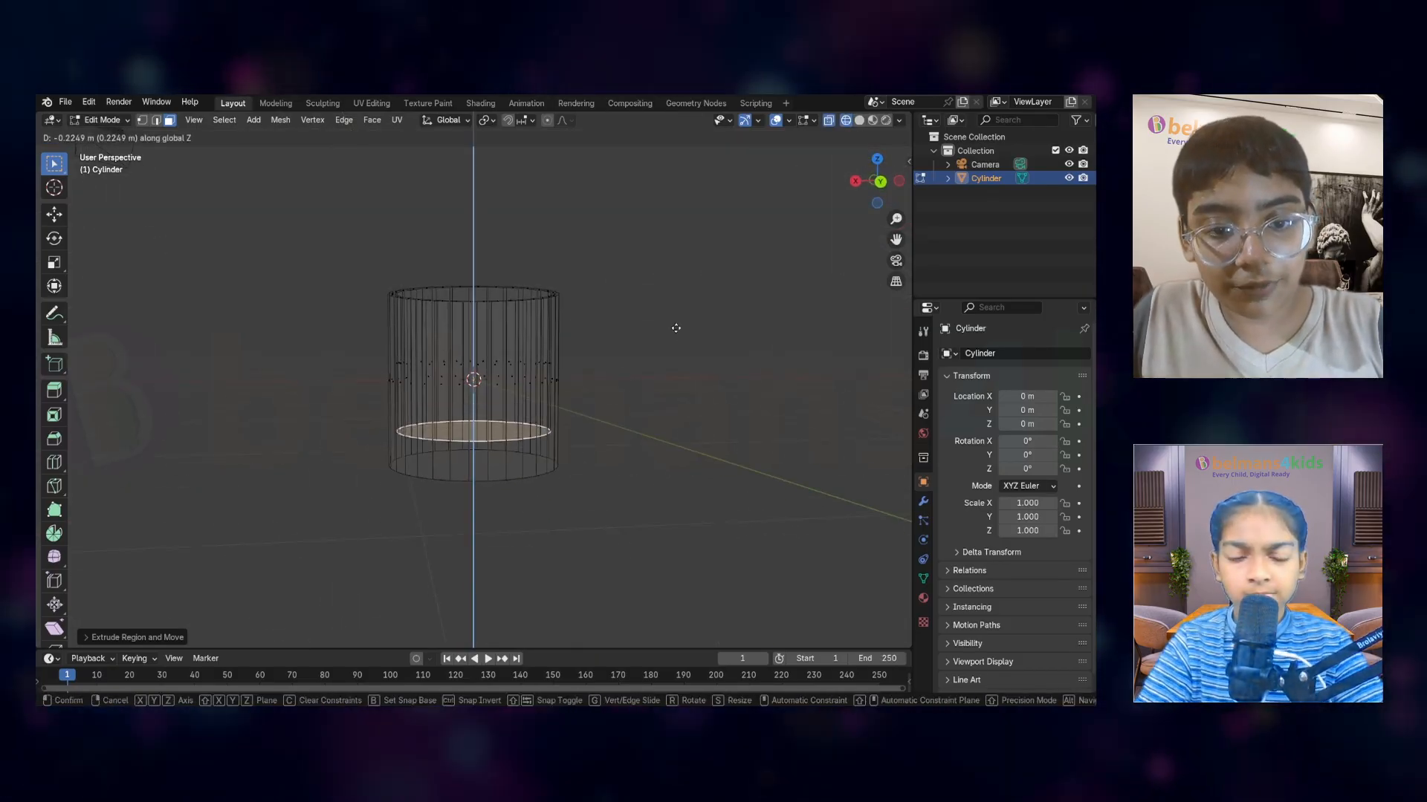
{"action": "left_click", "coordinate": [676, 342]}
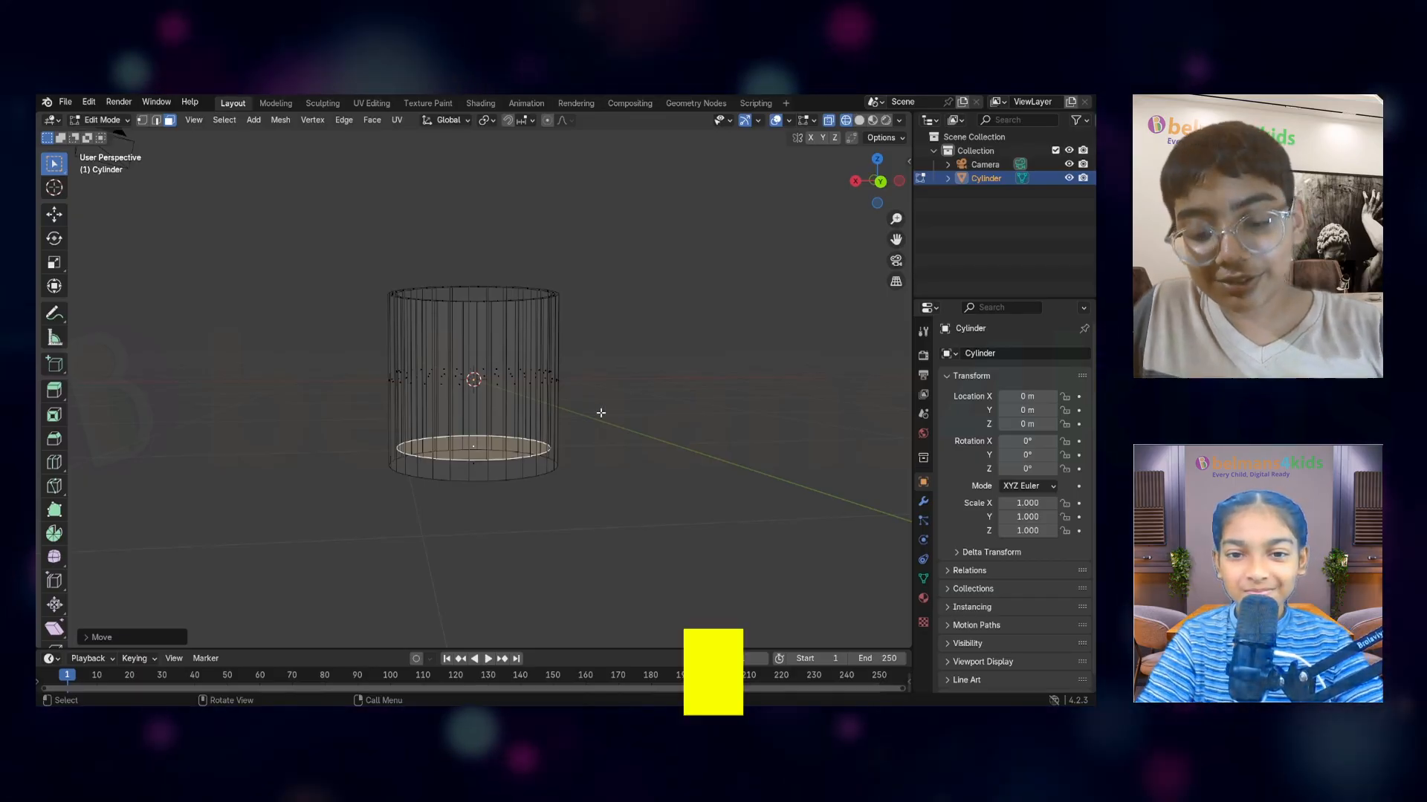
Raise the inner floor face slightly along Z to leave a thicker base
{"action": "key", "text": "g"}
{"action": "key", "text": "z"}
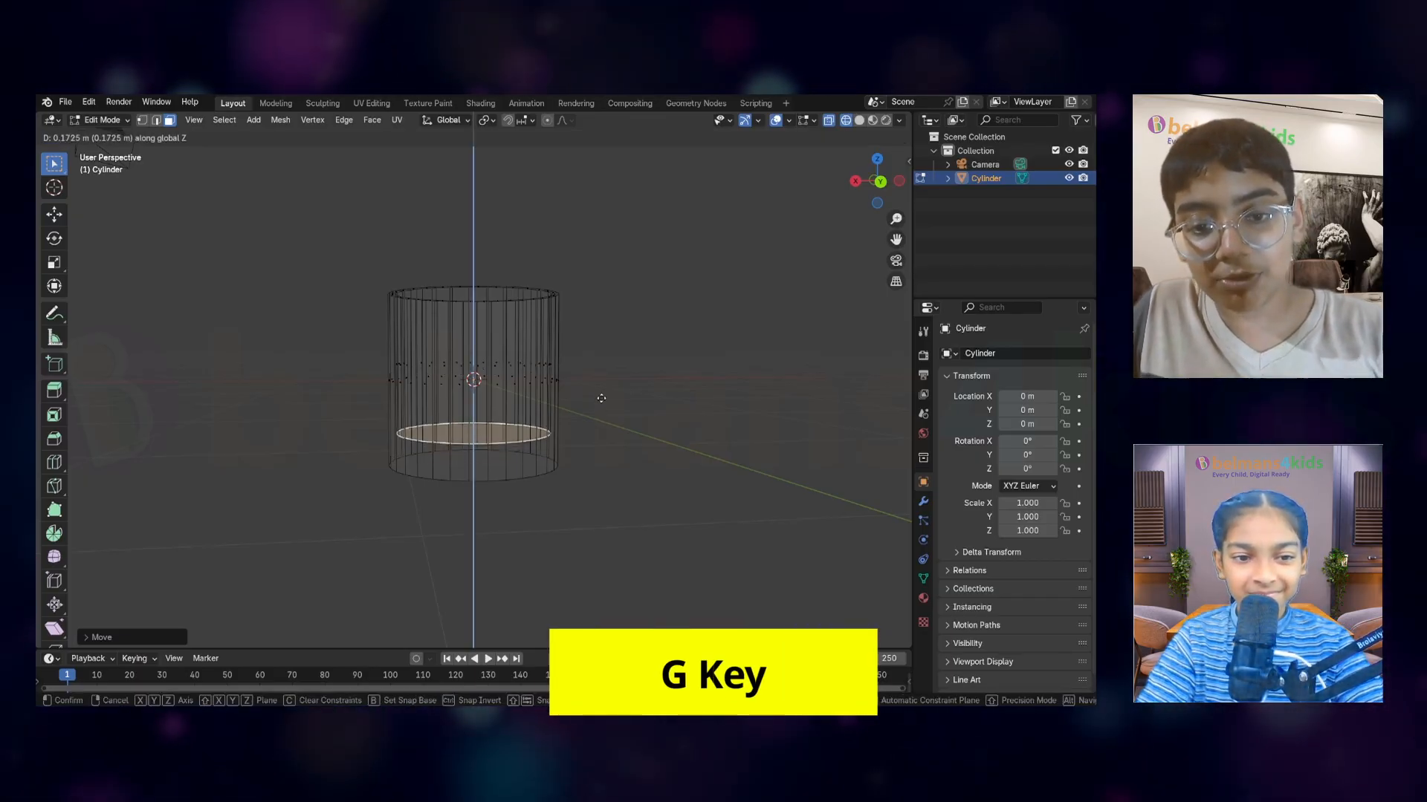
{"action": "left_click", "coordinate": [598, 395]}
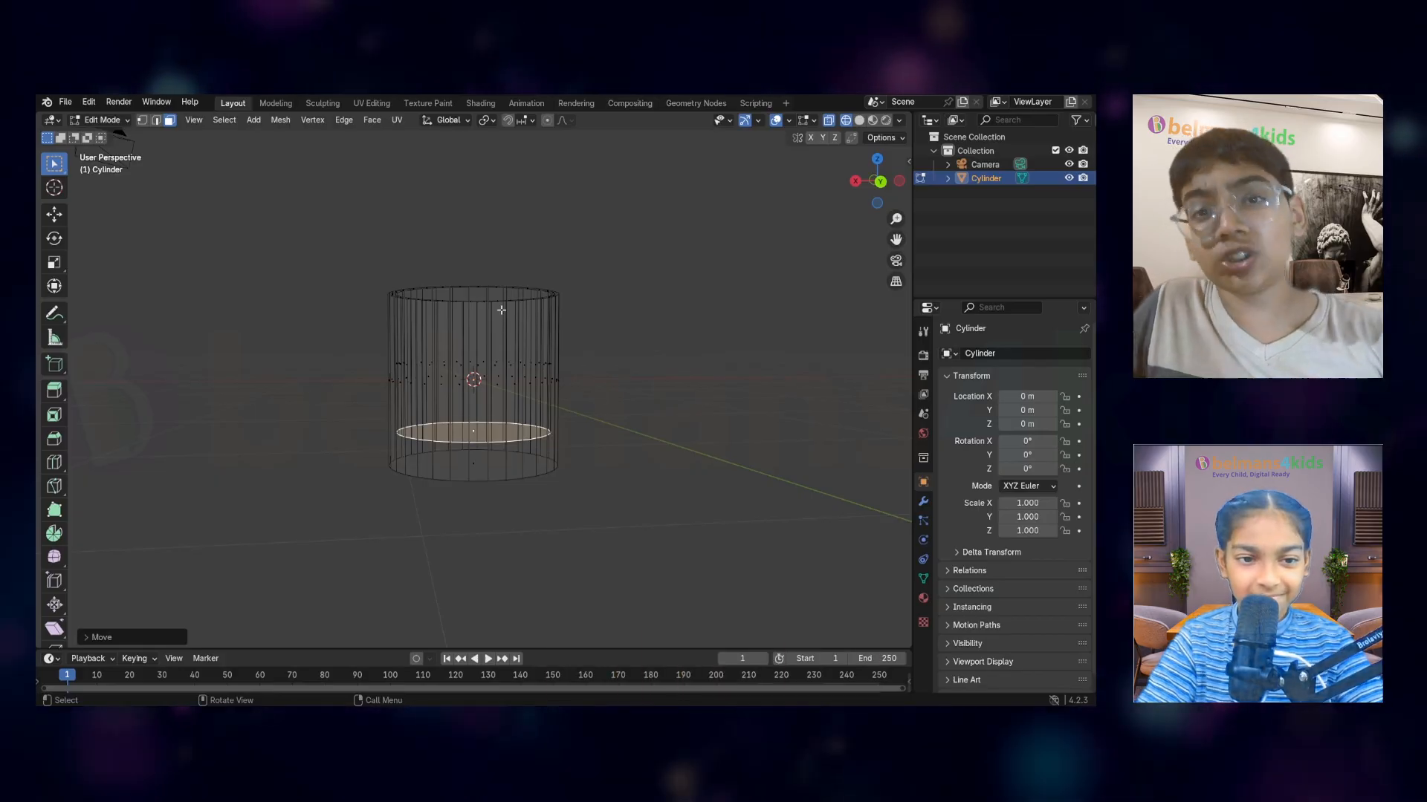
Box-select the inner floor and outer bottom faces together and move them down along Z to make the cup taller
{"action": "middle_click_drag", "start_coordinate": [502, 310], "coordinate": [560, 487]}
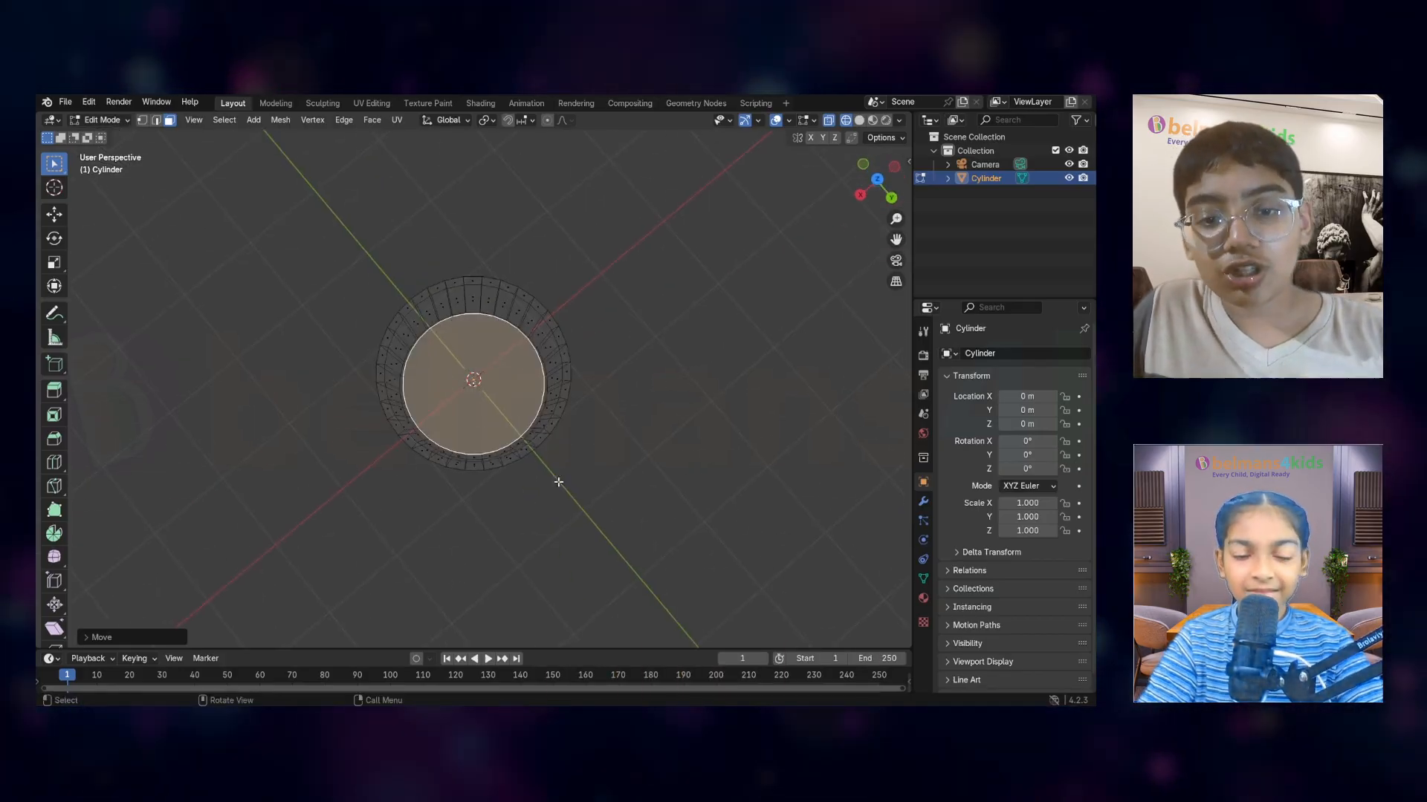
{"action": "key", "text": "b"}
{"action": "left_click_drag", "start_coordinate": [495, 402], "coordinate": [497, 403]}
{"action": "middle_click_drag", "start_coordinate": [577, 475], "coordinate": [518, 339]}
{"action": "key", "text": "g"}
{"action": "key", "text": "z"}
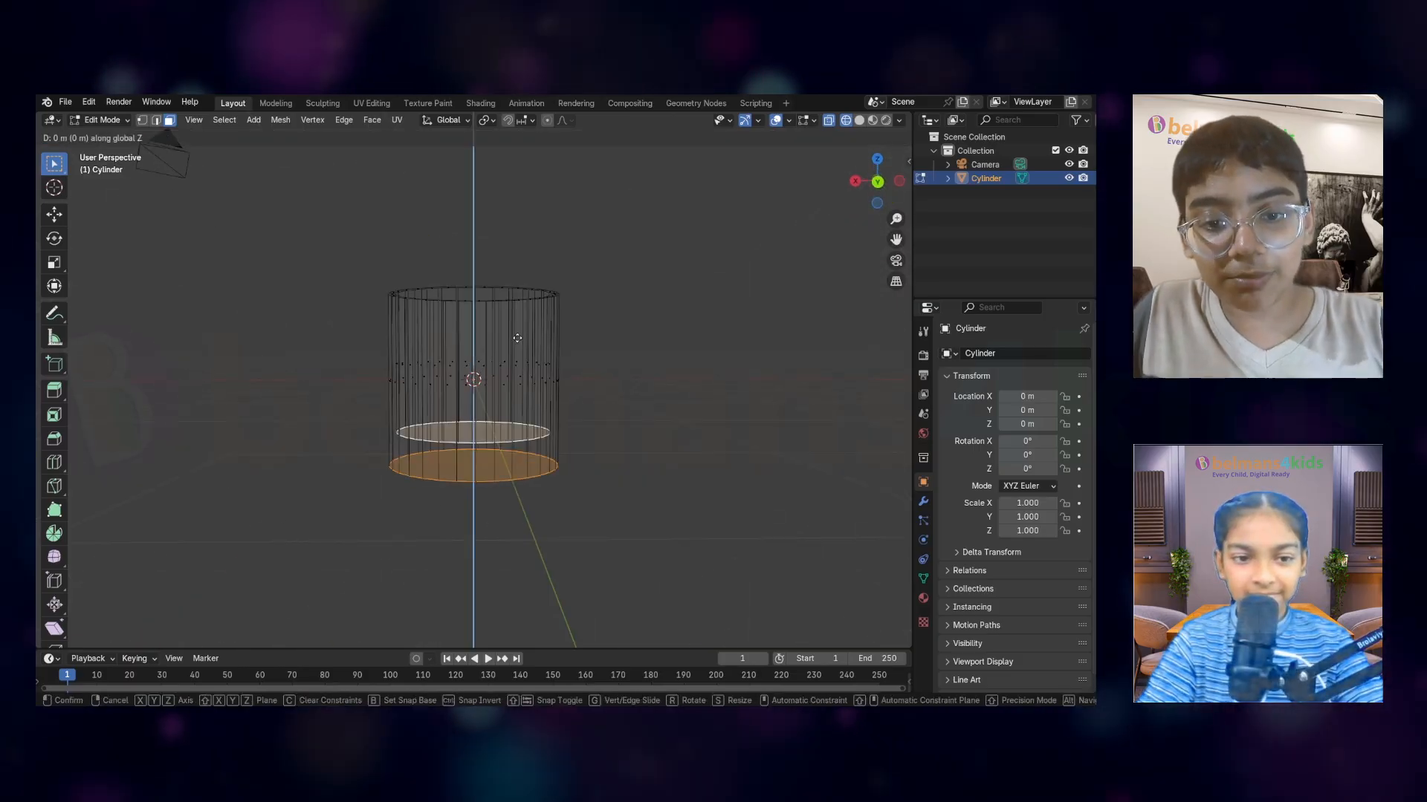
{"action": "left_click", "coordinate": [524, 399]}
Move the selected inner floor and outer bottom faces back up along Z to shorten the cup somewhat
{"action": "key", "text": "Tab"}
{"action": "middle_click_drag", "start_coordinate": [525, 399], "coordinate": [480, 310]}
{"action": "middle_click_drag", "start_coordinate": [724, 209], "coordinate": [490, 258]}
{"action": "key", "text": "Tab"}
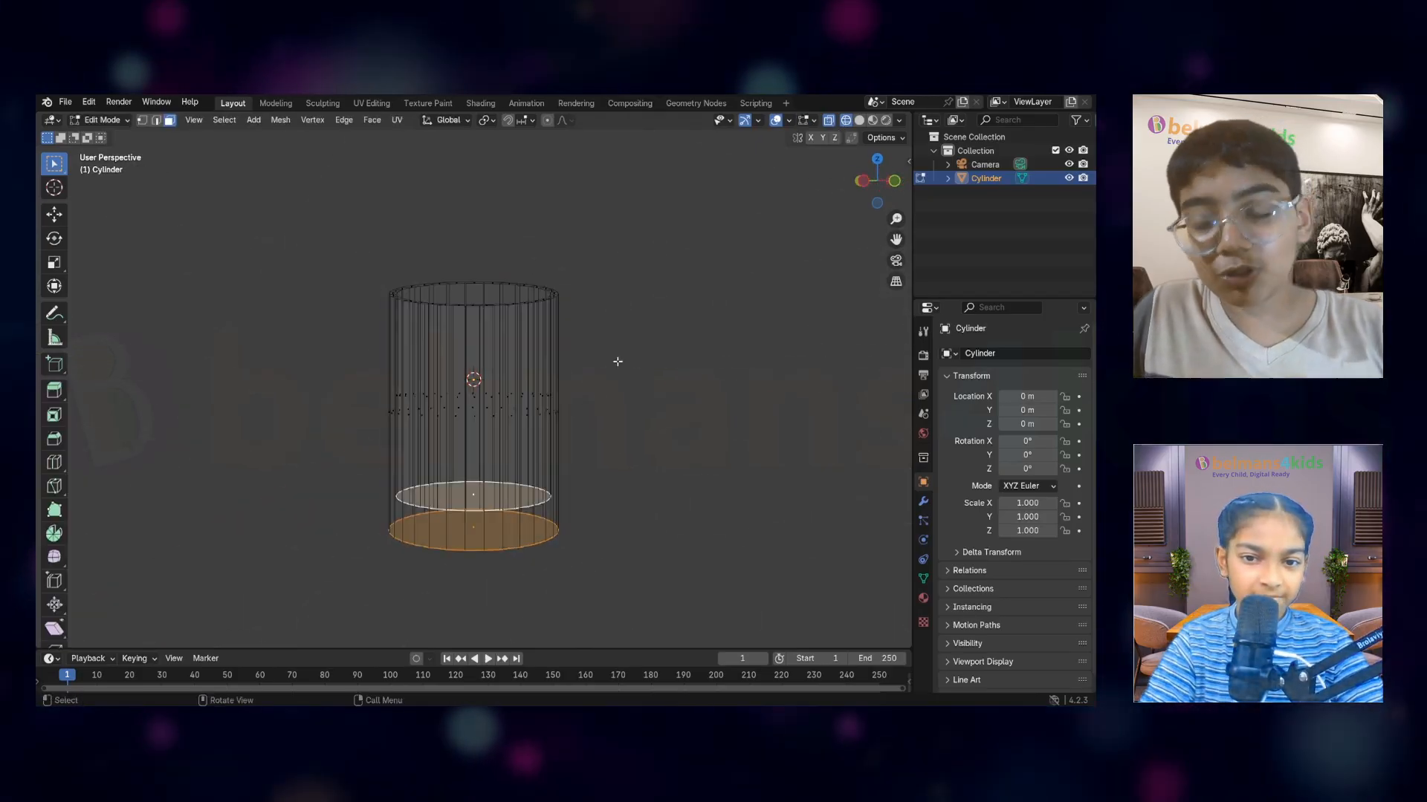
{"action": "key", "text": "g"}
{"action": "key", "text": "z"}
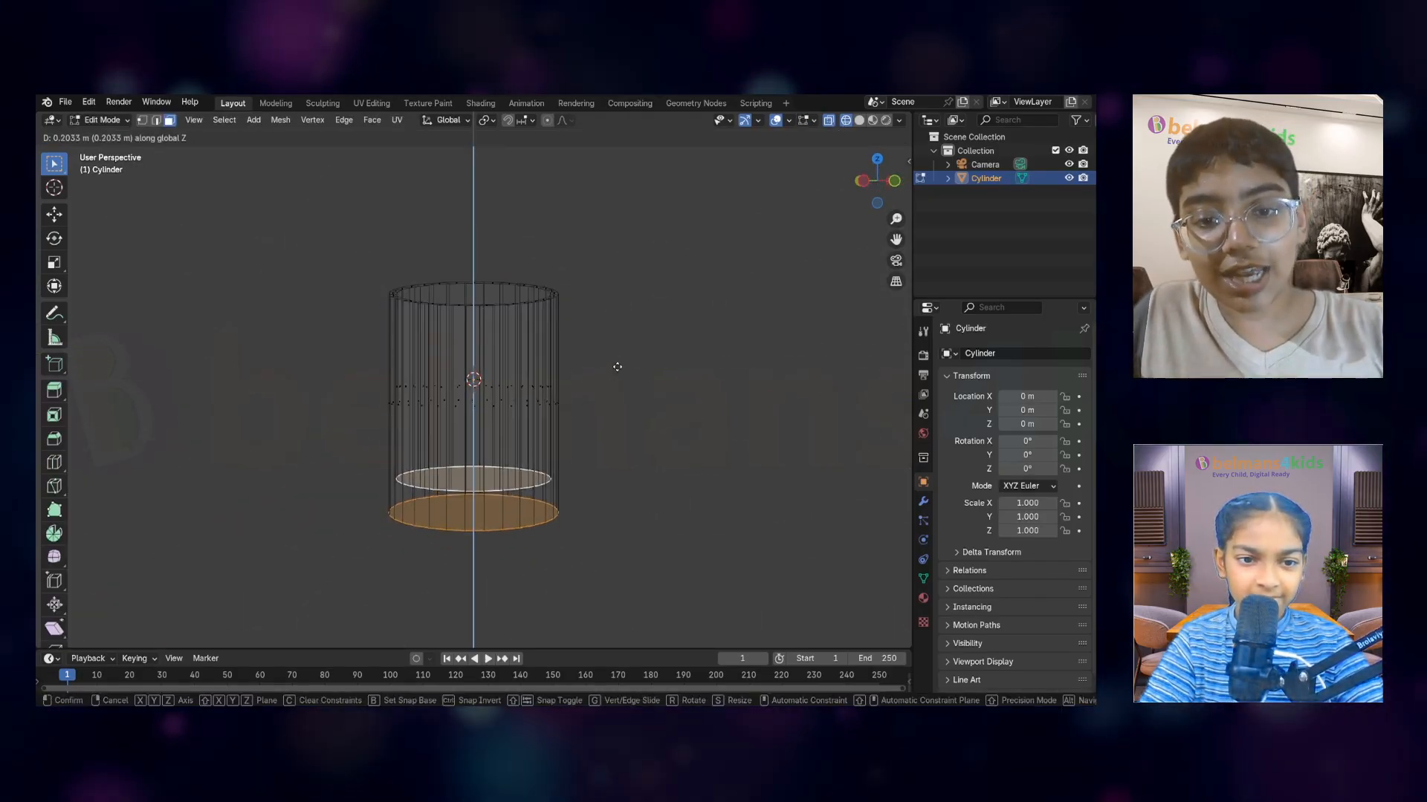
{"action": "left_click", "coordinate": [618, 352]}
Return to Object Mode and switch the viewport back to solid shading
{"action": "key", "text": "Tab"}
{"action": "middle_click_drag", "start_coordinate": [618, 353], "coordinate": [579, 417]}
{"action": "left_click", "coordinate": [859, 120]}
{"action": "mouse_move", "coordinate": [746, 230]}
{"action": "middle_mouse_down"}
{"action": "mouse_move", "coordinate": [614, 234]}
{"action": "mouse_move", "coordinate": [474, 171]}
{"action": "mouse_move", "coordinate": [414, 236]}
{"action": "mouse_move", "coordinate": [503, 307]}
{"action": "mouse_move", "coordinate": [421, 331]}
{"action": "mouse_move", "coordinate": [568, 458]}
{"action": "middle_mouse_up"}
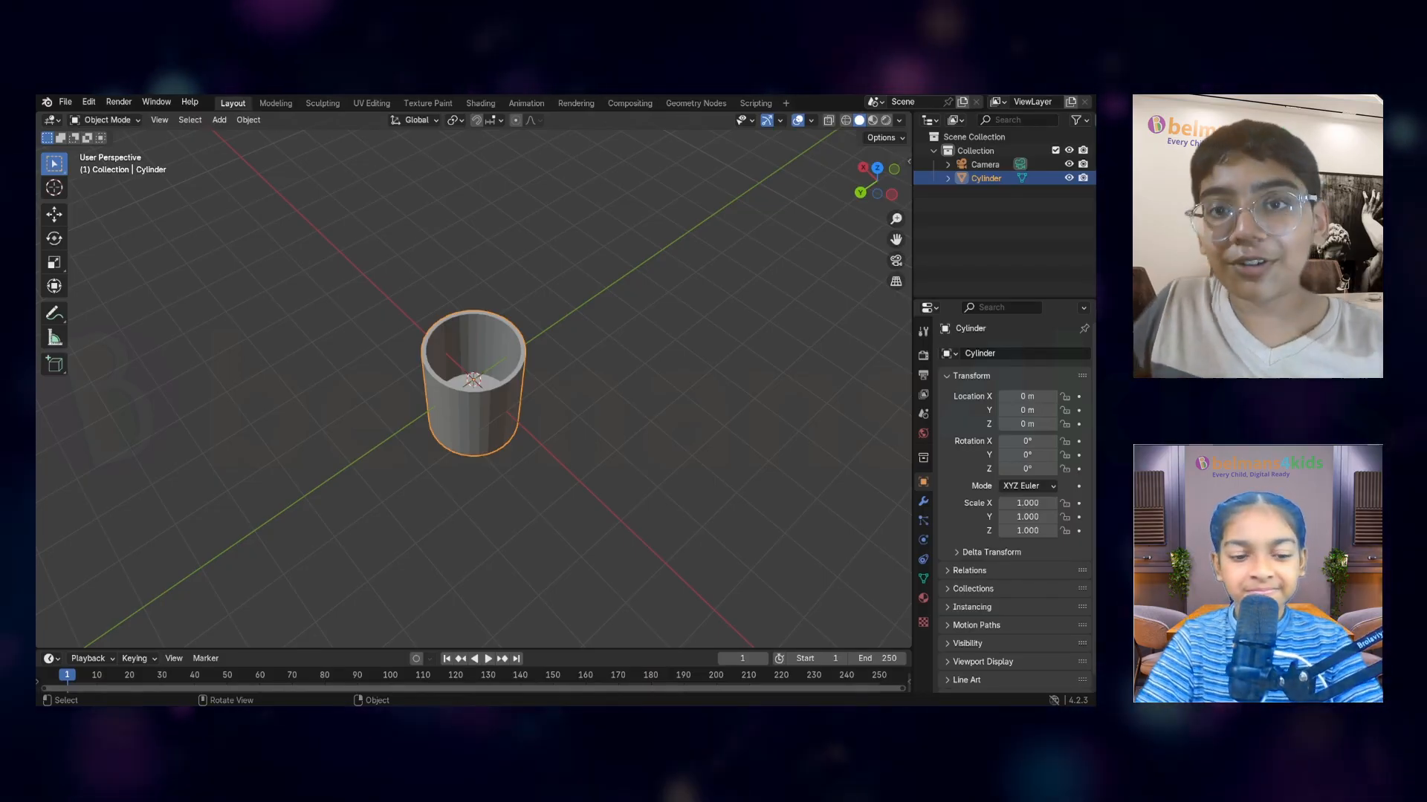
Add a UV sphere at the origin and scale it down uniformly to about 0.26
{"action": "key", "text": "shift+a"}
{"action": "mouse_move", "coordinate": [555, 310]}
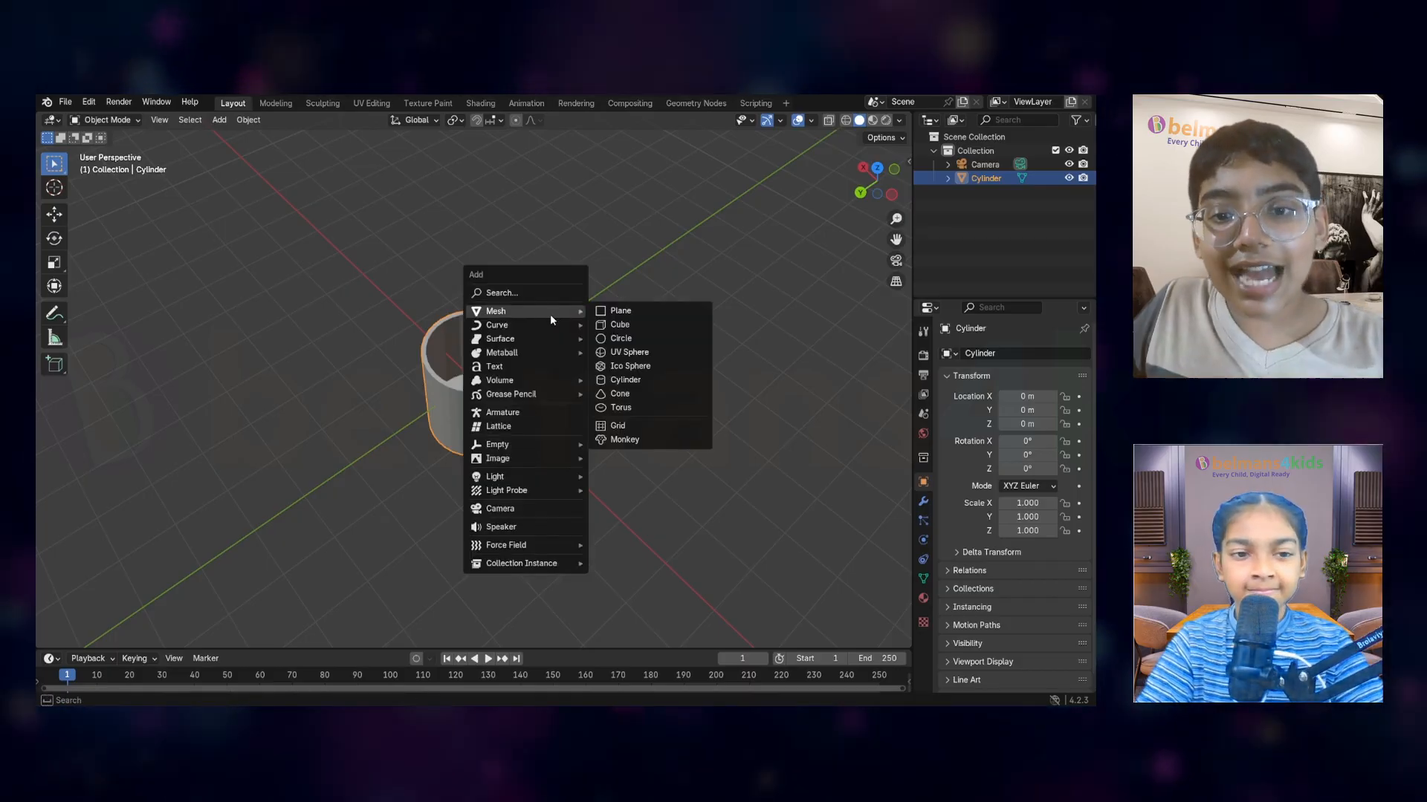
{"action": "left_click", "coordinate": [602, 354]}
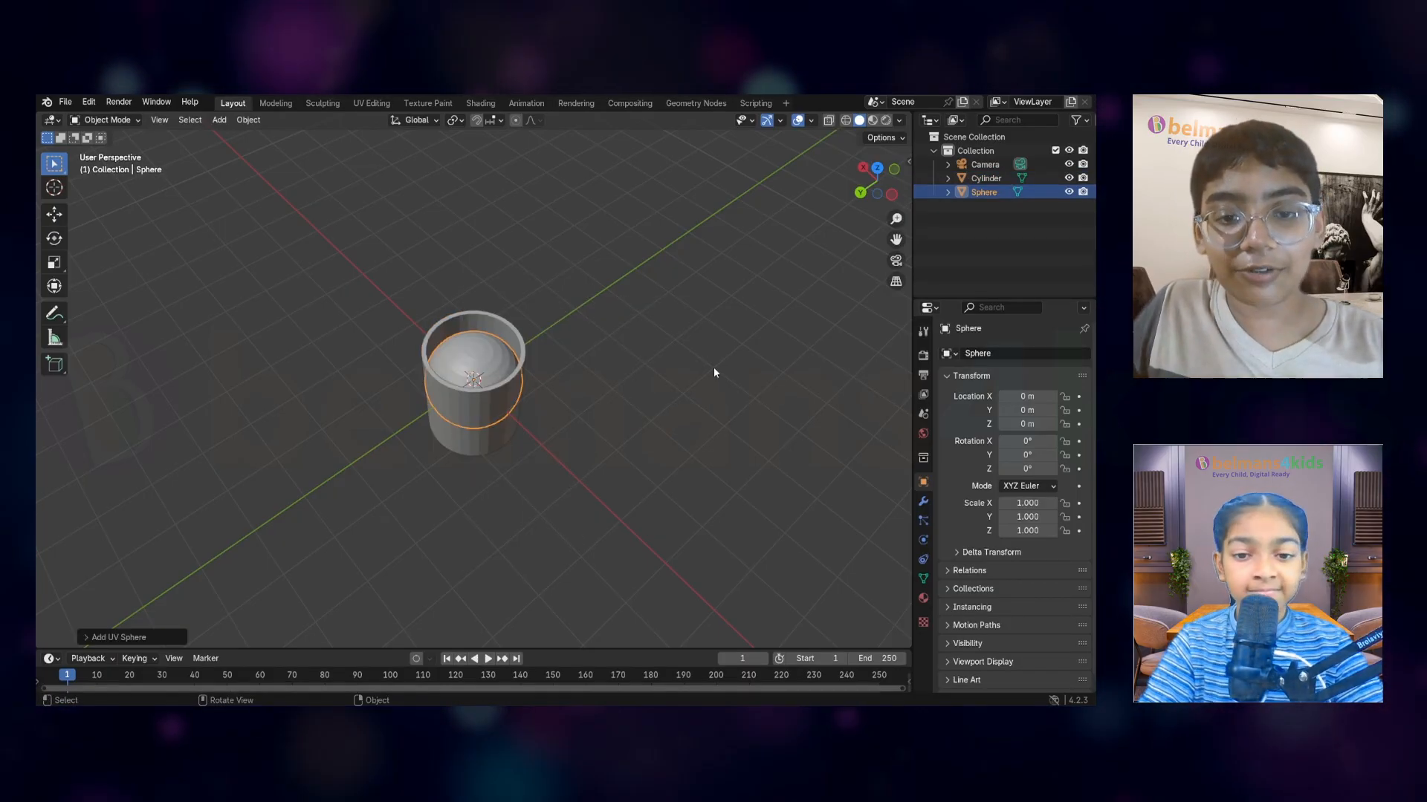
{"action": "key", "text": "s"}
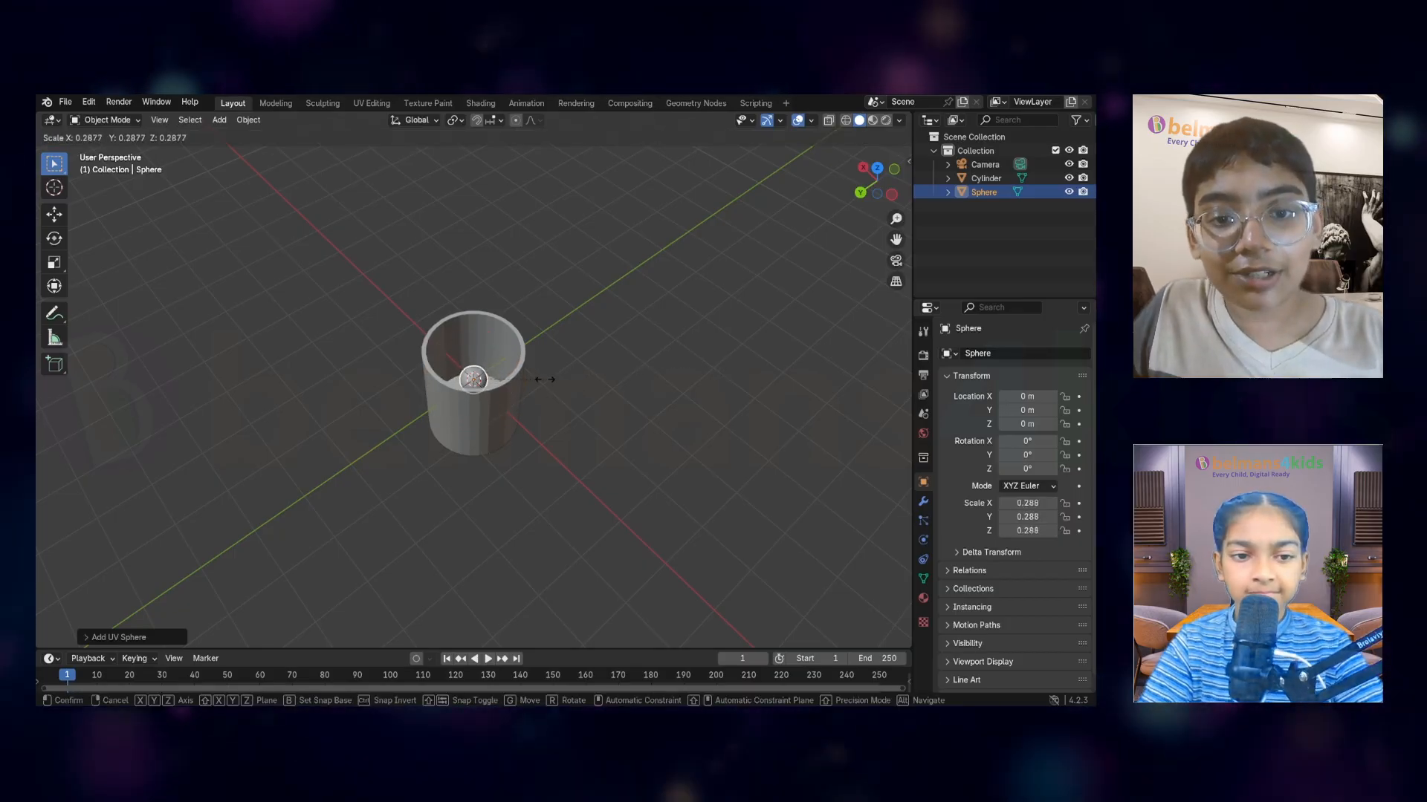
{"action": "left_click", "coordinate": [538, 380]}
Move the small sphere up along Z to about 4.8 m, directly above the cup
{"action": "middle_click_drag", "start_coordinate": [538, 380], "coordinate": [471, 346]}
{"action": "scroll", "coordinate": [476, 349], "scroll_direction": "down", "scroll_amount": 3}
{"action": "key", "text": "g"}
{"action": "key", "text": "z"}
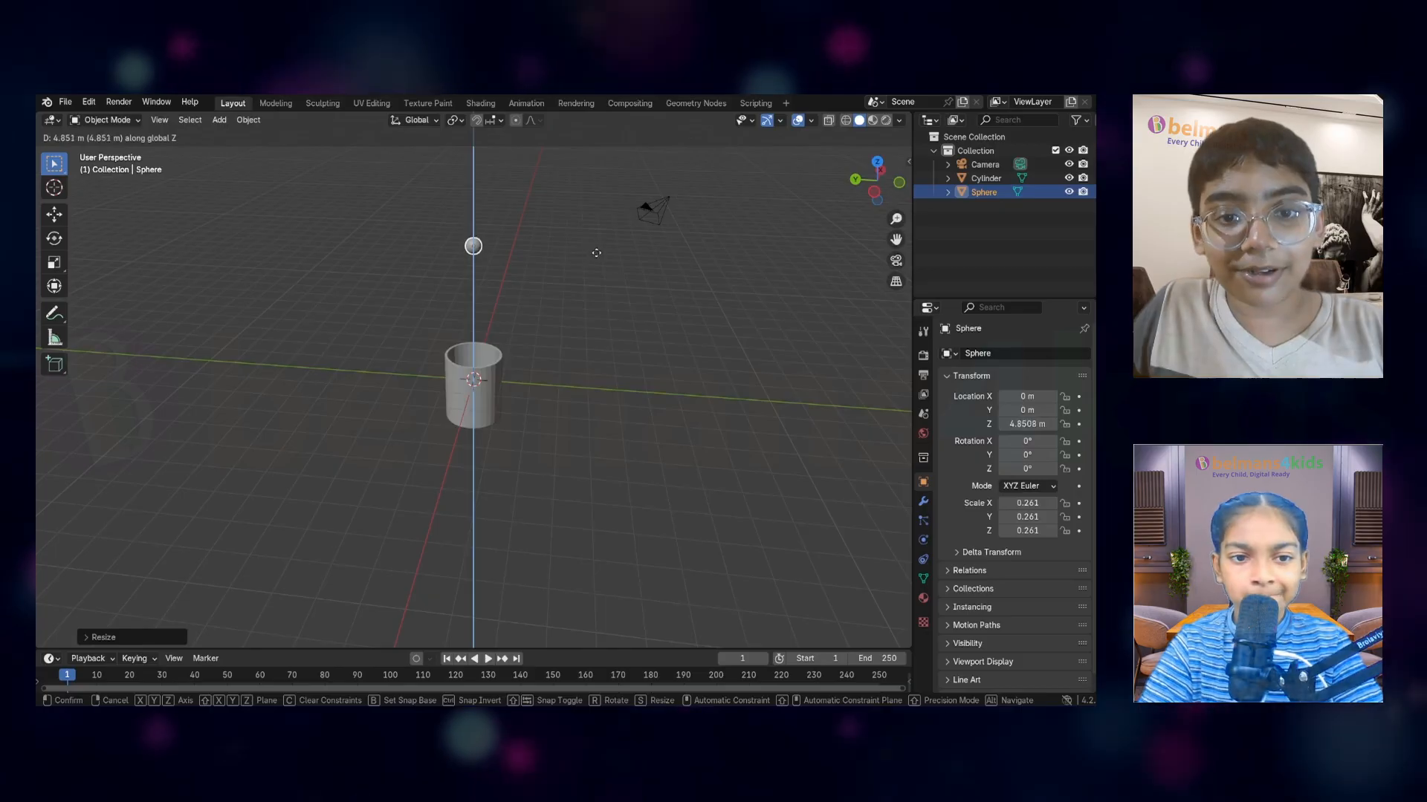
{"action": "left_click", "coordinate": [575, 296]}
{"action": "key", "text": "g"}
{"action": "key", "text": "z"}
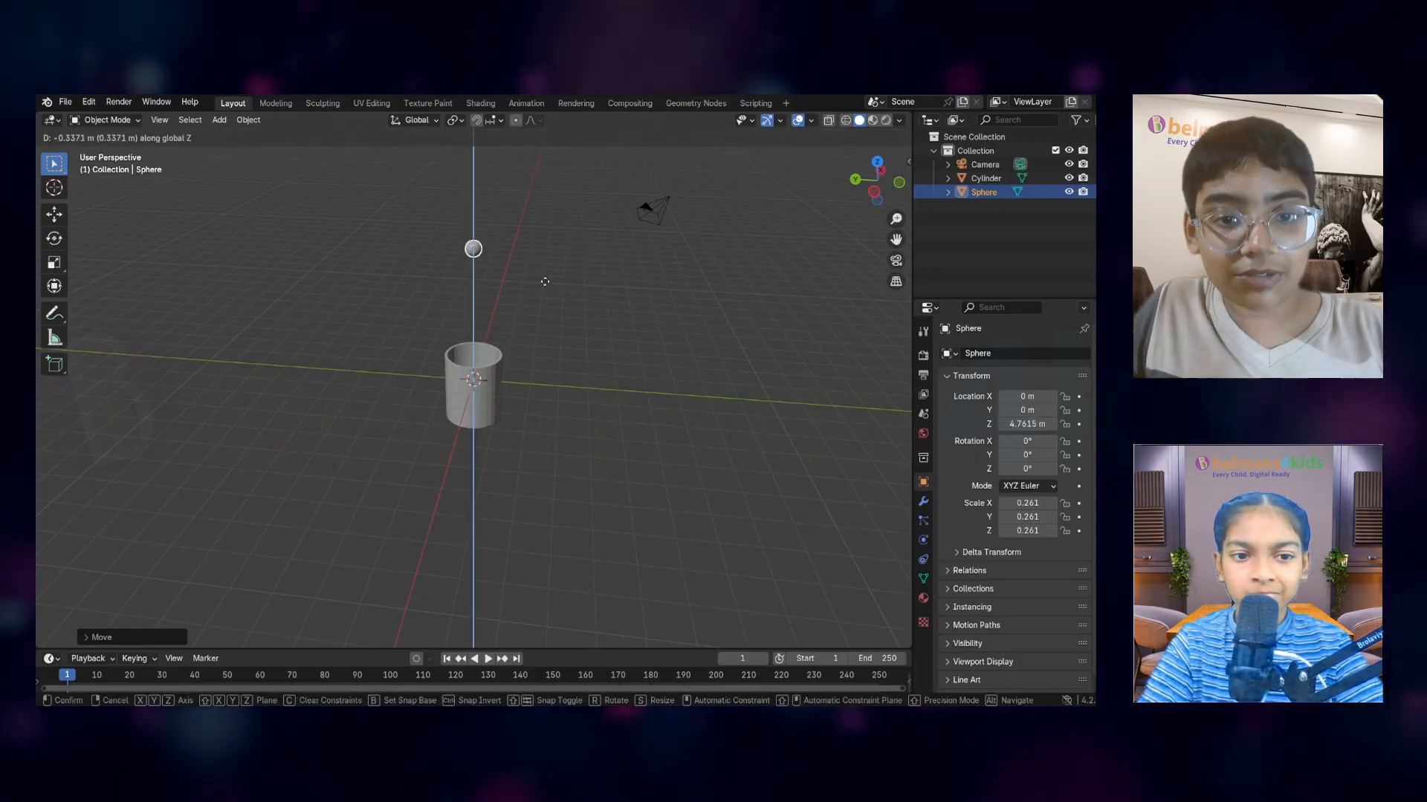
{"action": "left_click", "coordinate": [547, 285]}
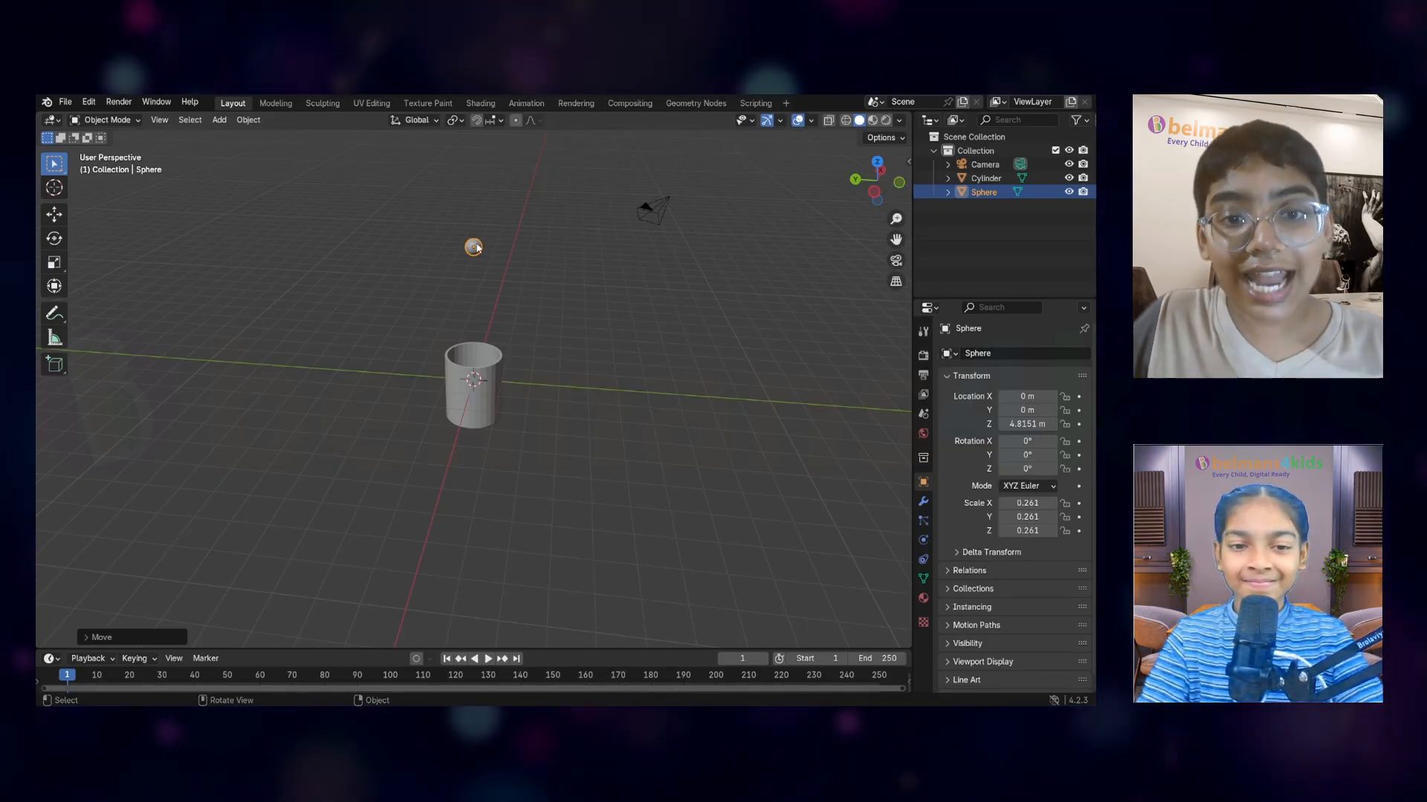
Add Fluid physics to the sphere and set its fluid type to Flow
{"action": "left_click", "coordinate": [924, 540]}
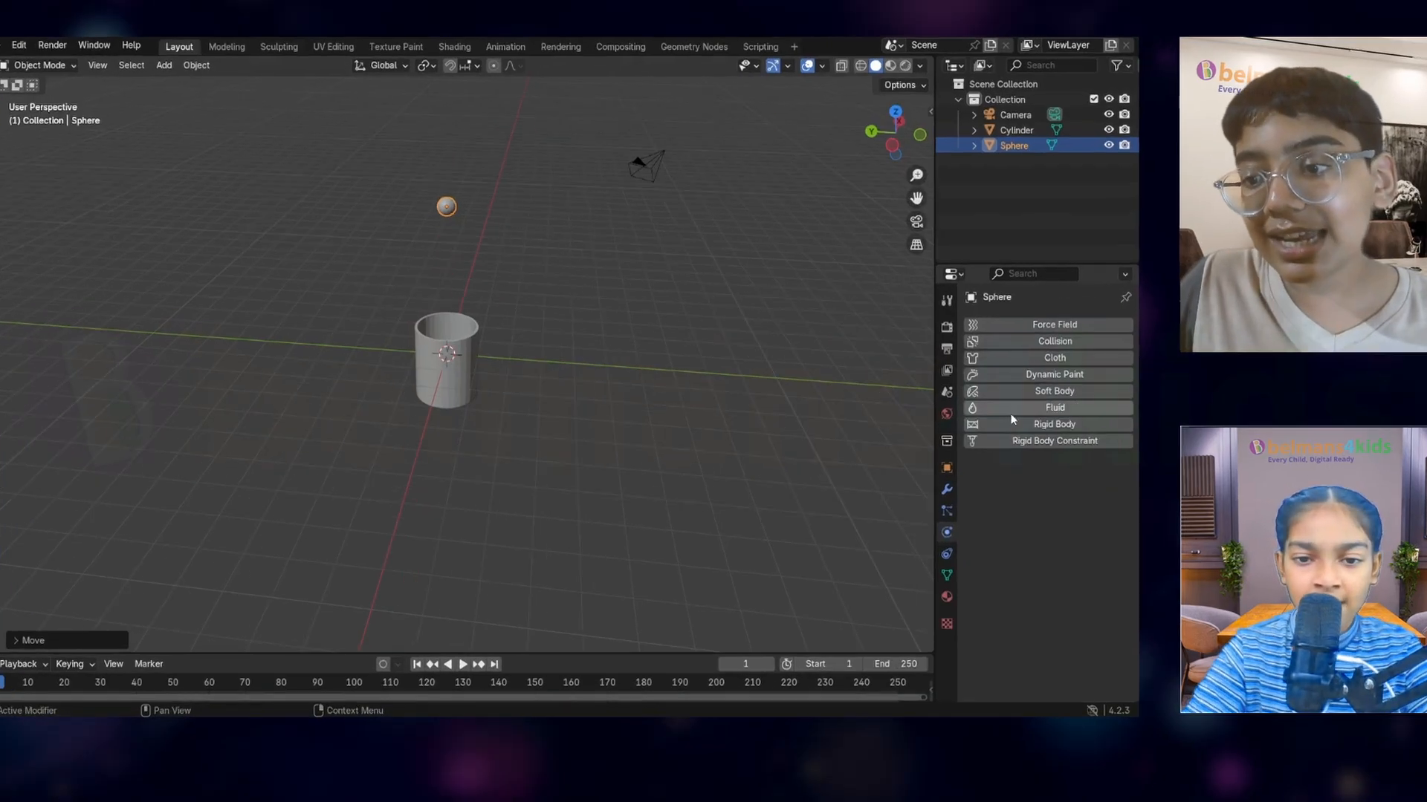
{"action": "left_click", "coordinate": [1025, 410]}
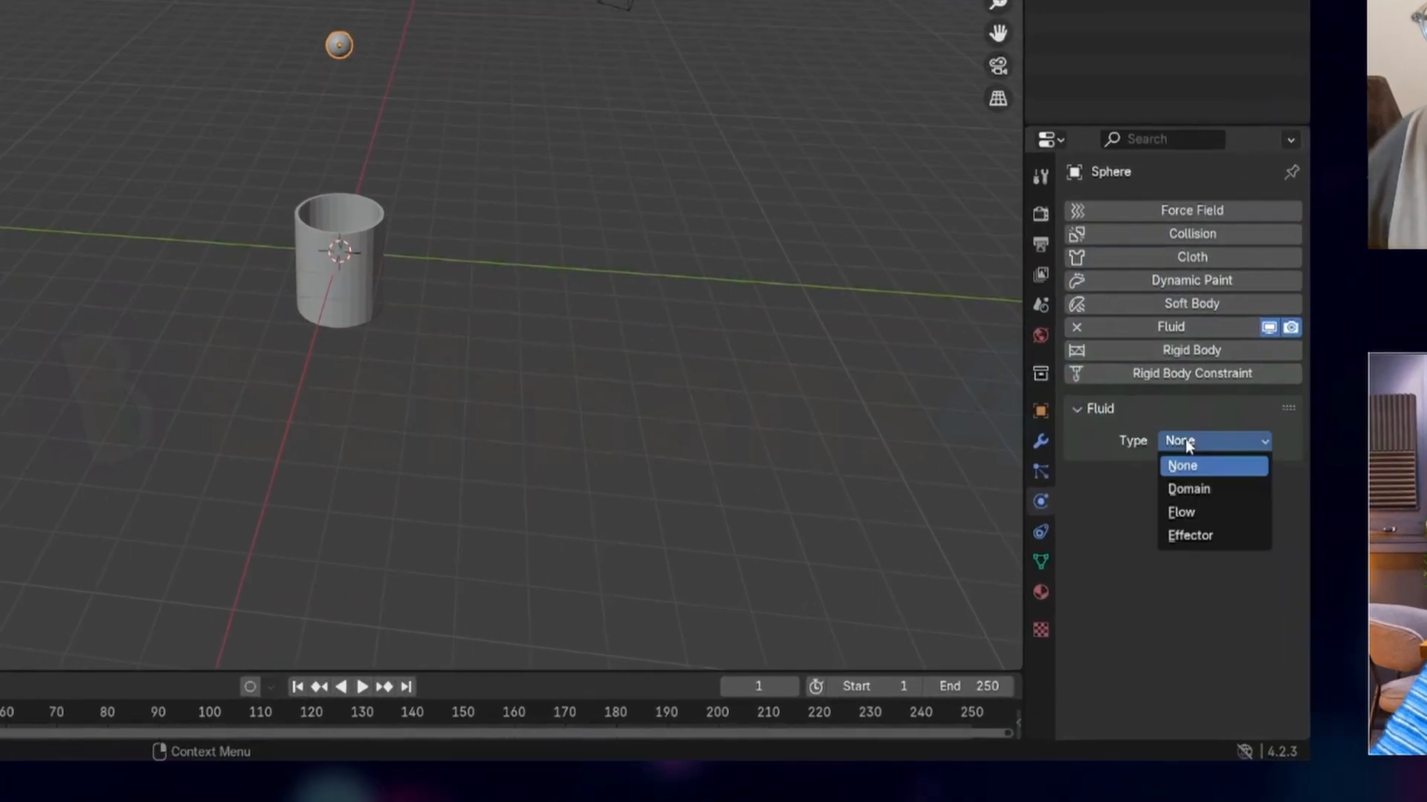
{"action": "left_click", "coordinate": [1182, 440]}
{"action": "left_click", "coordinate": [1189, 512]}
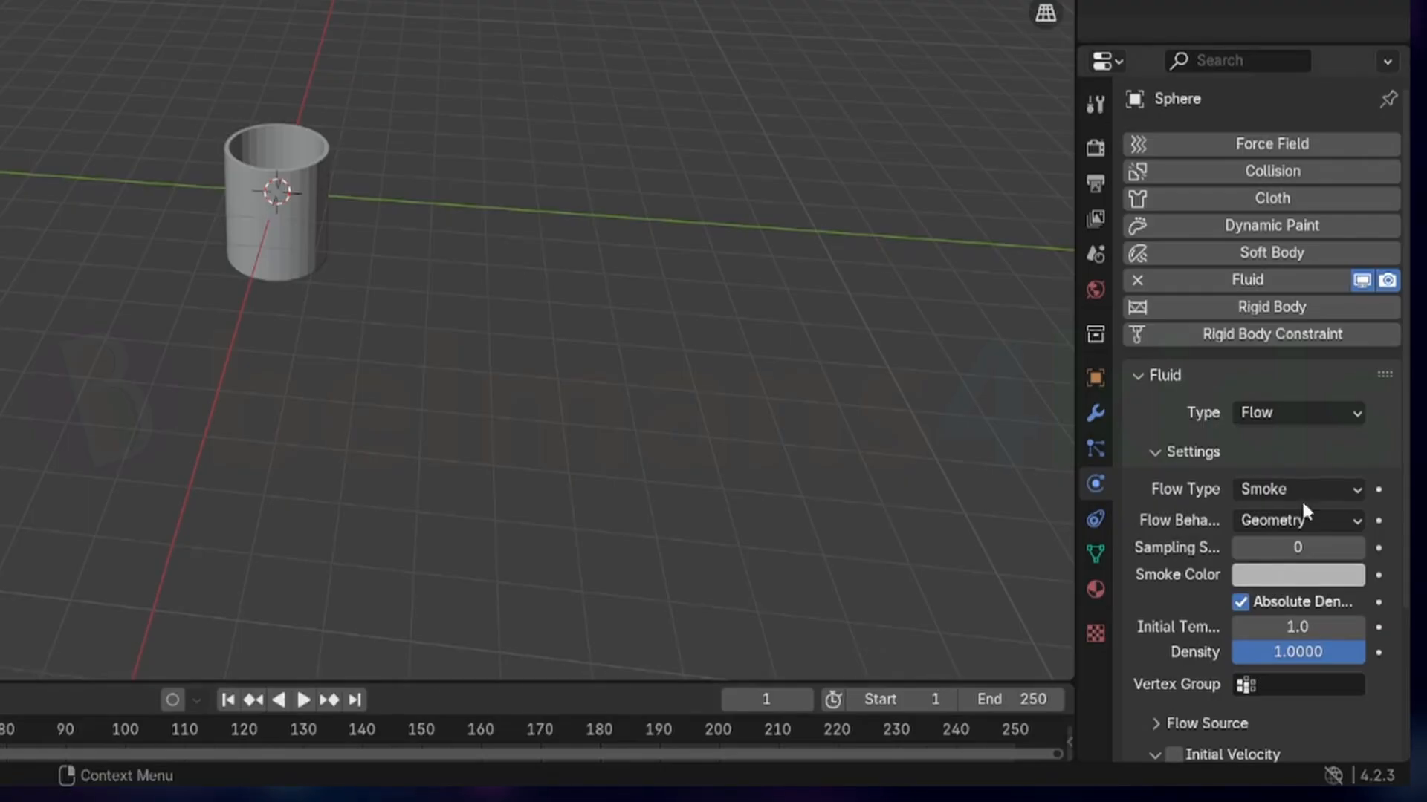
Set the sphere's flow type to Liquid and its flow behavior to Inflow
{"action": "left_click", "coordinate": [1264, 489]}
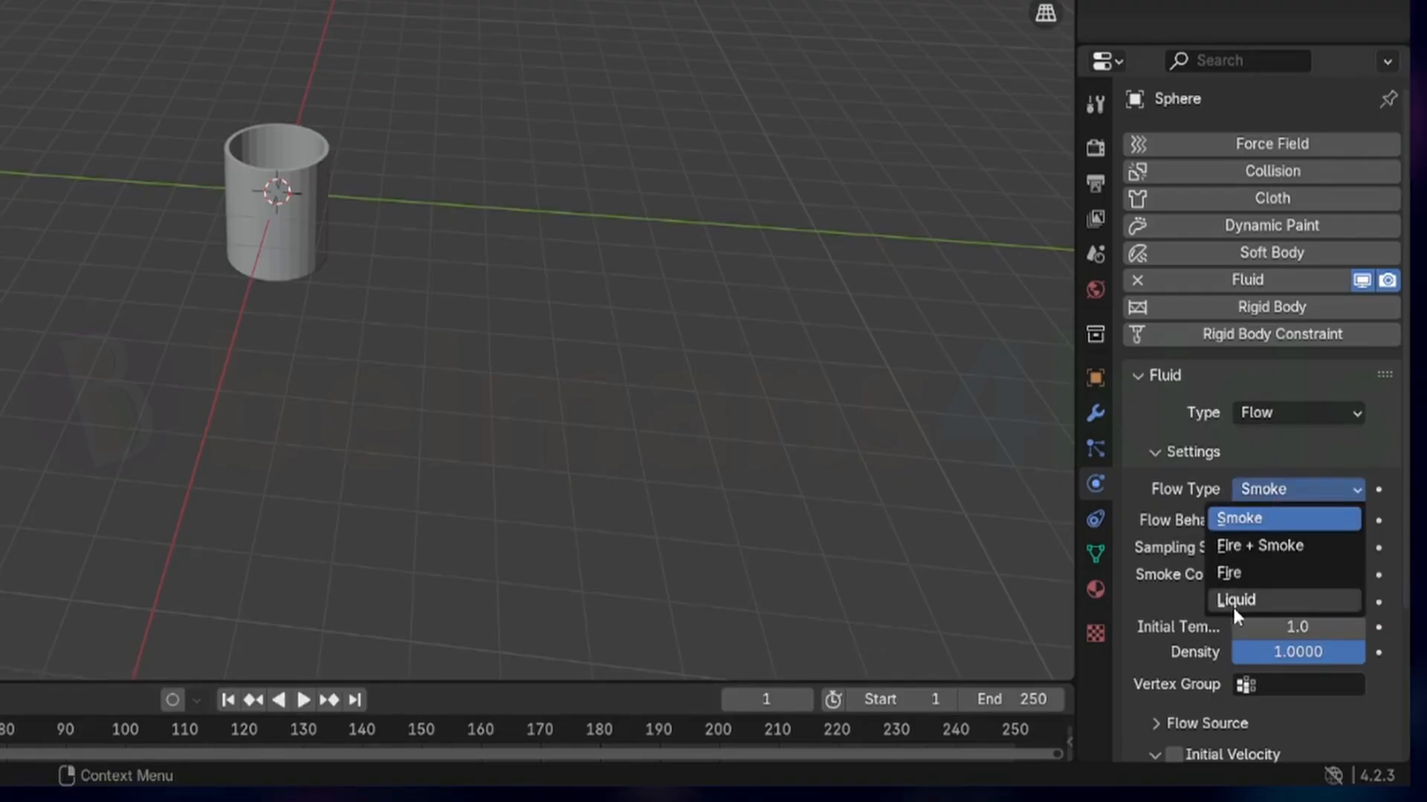
{"action": "left_click", "coordinate": [1234, 602]}
{"action": "left_click", "coordinate": [1279, 520]}
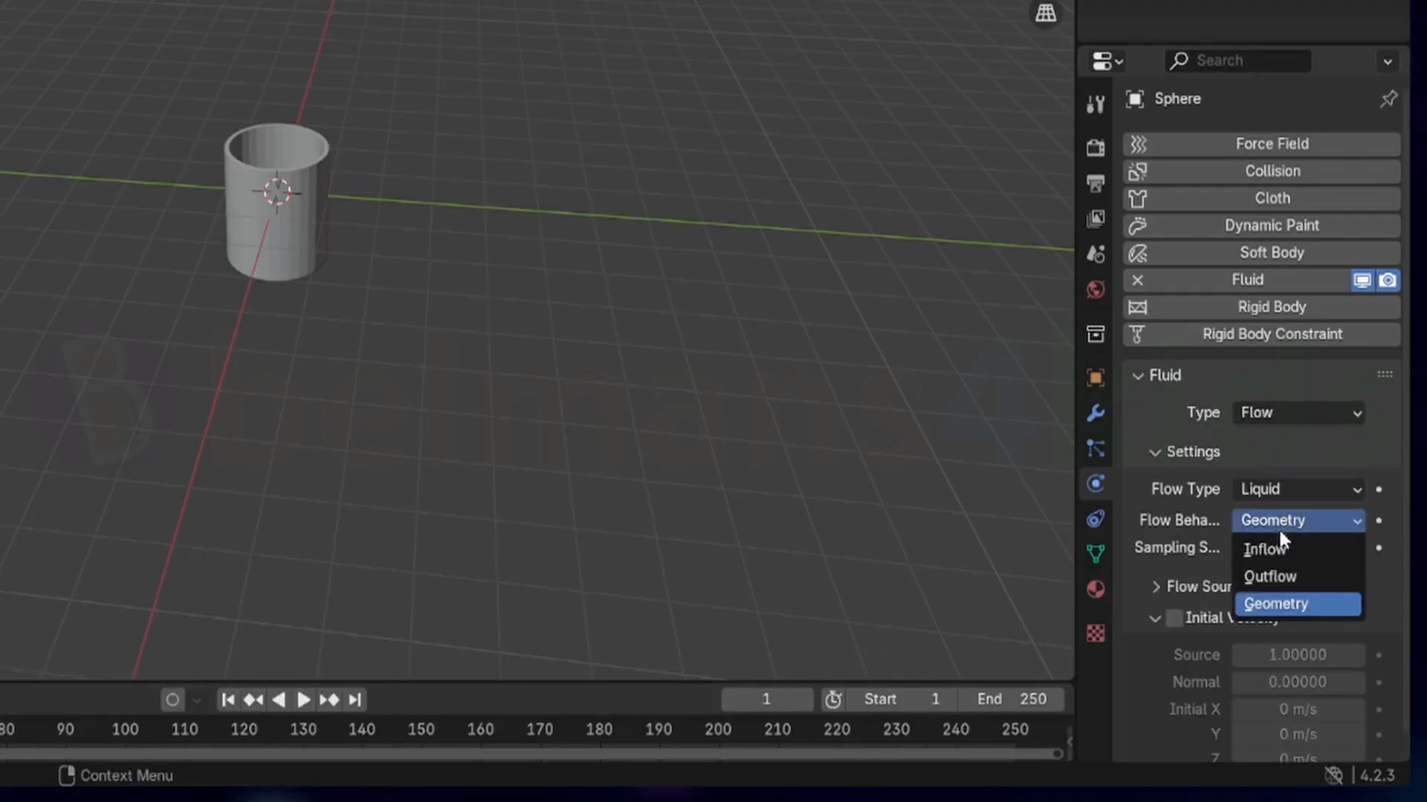
{"action": "left_click", "coordinate": [1224, 558]}
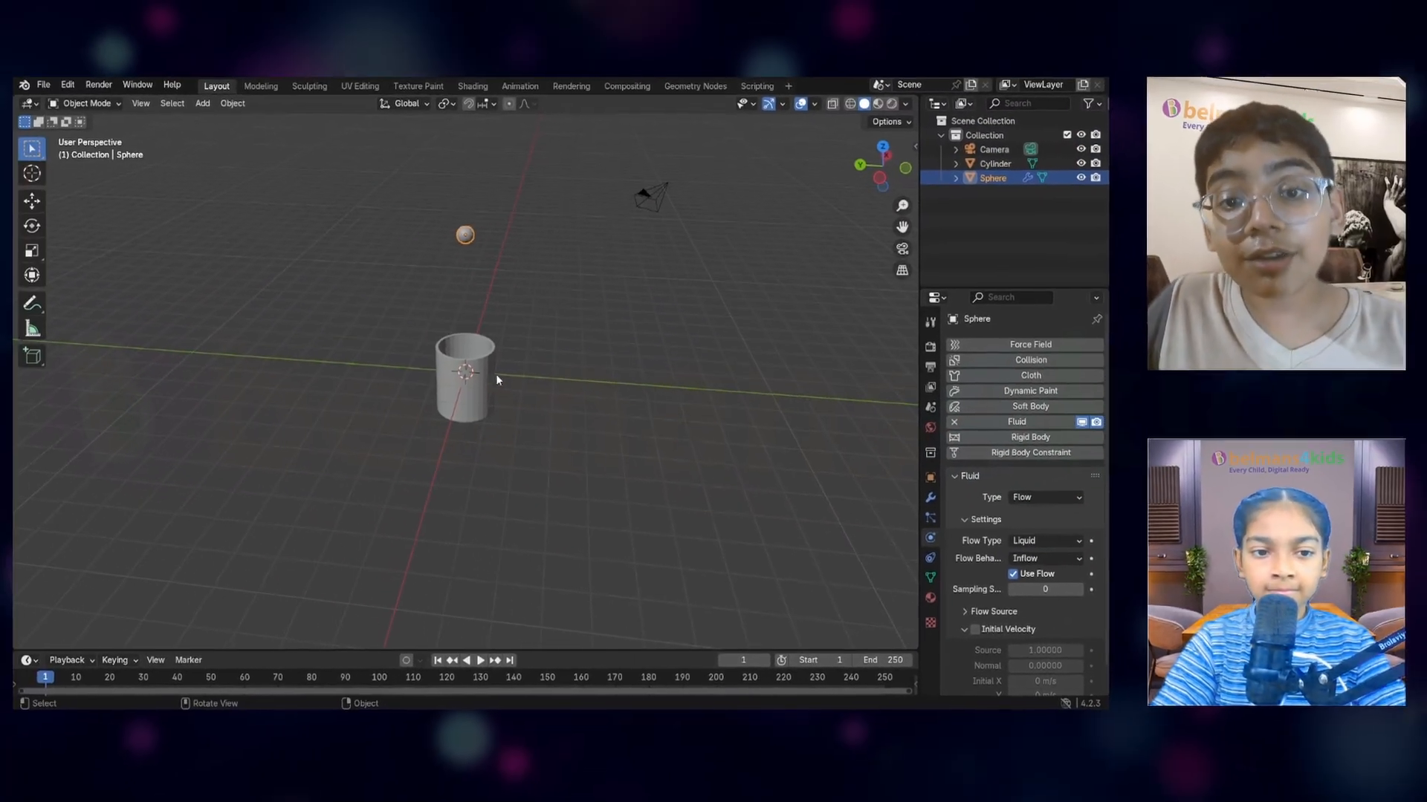
Add Fluid physics to the cup cylinder and set its fluid type to Effector
{"action": "left_click", "coordinate": [442, 334]}
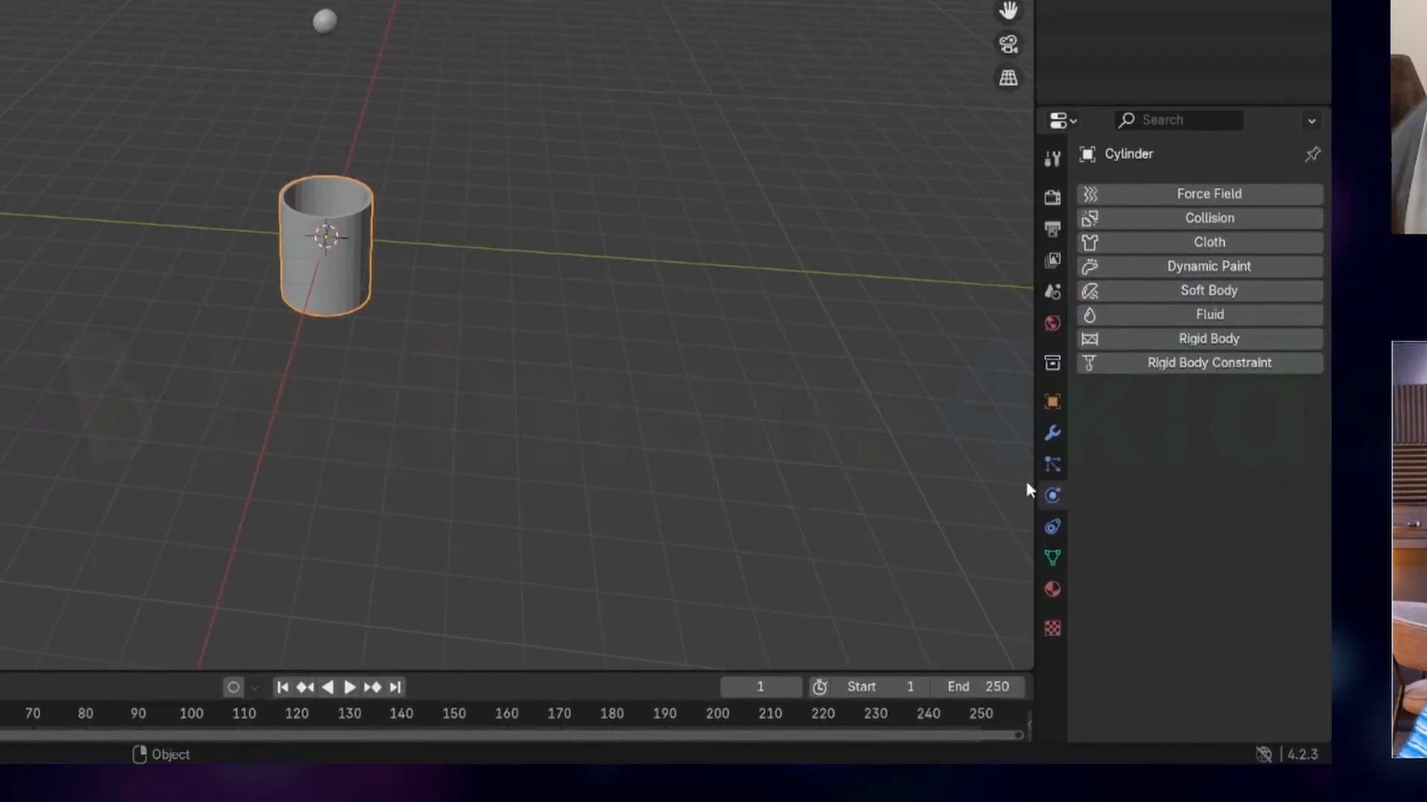
{"action": "left_click", "coordinate": [1208, 273]}
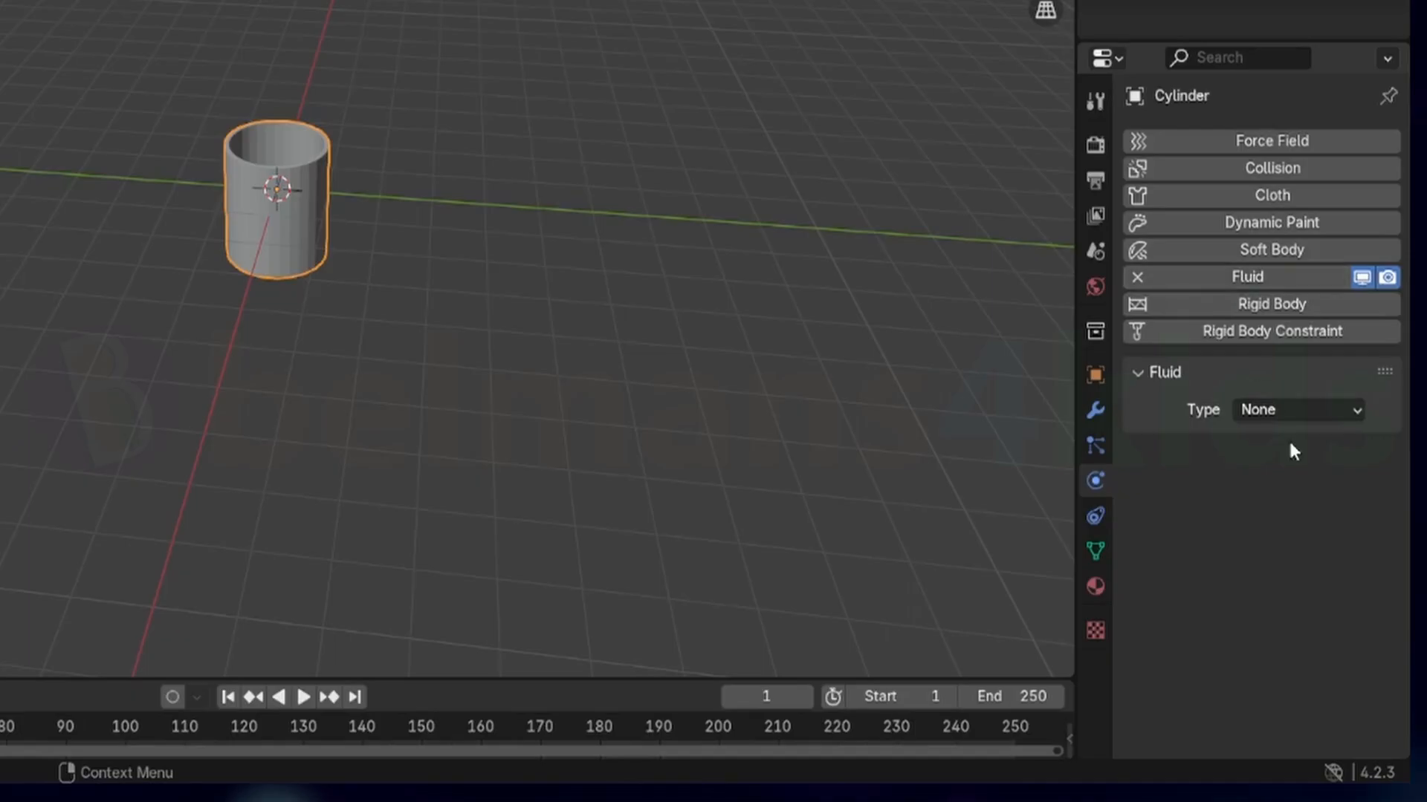
{"action": "left_click", "coordinate": [1284, 411]}
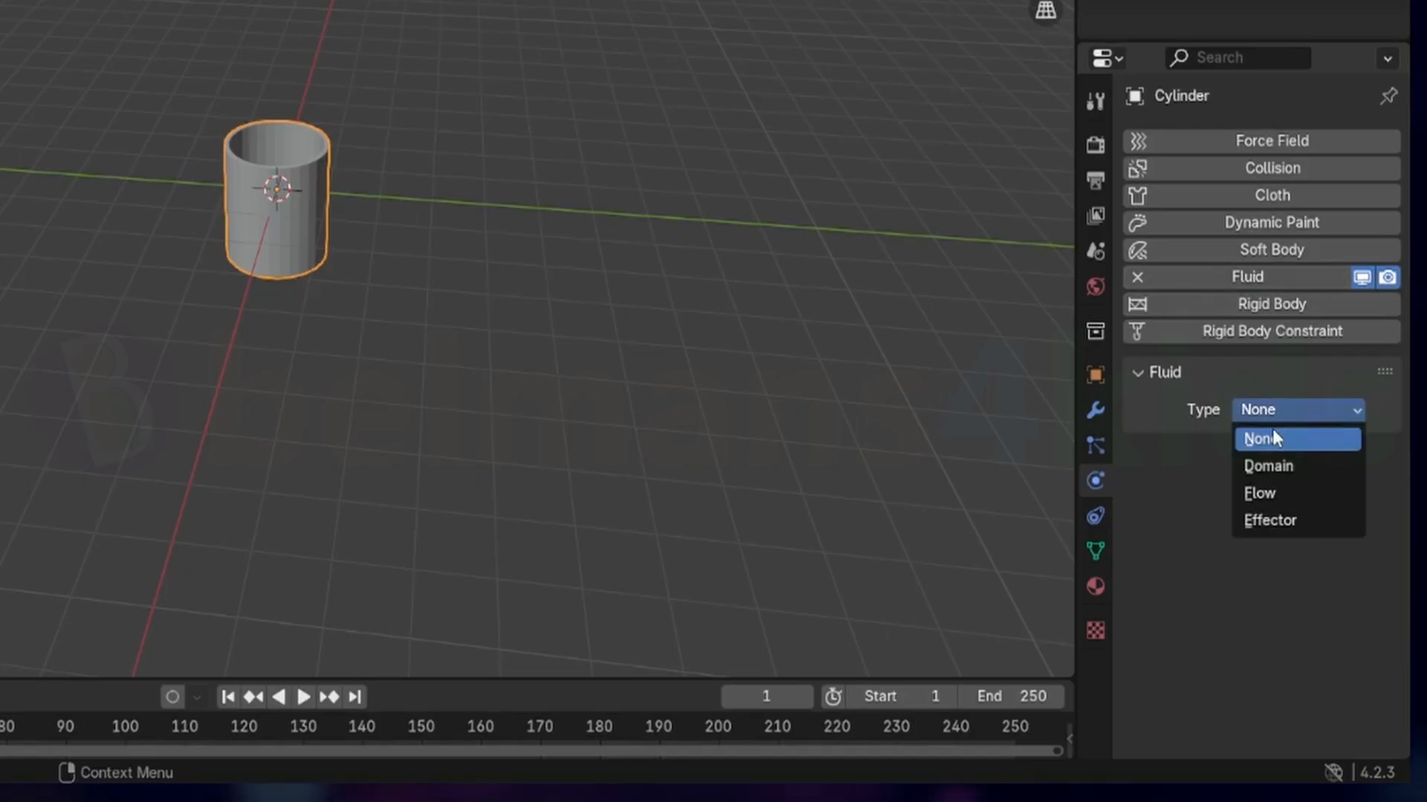
{"action": "left_click", "coordinate": [1268, 520]}
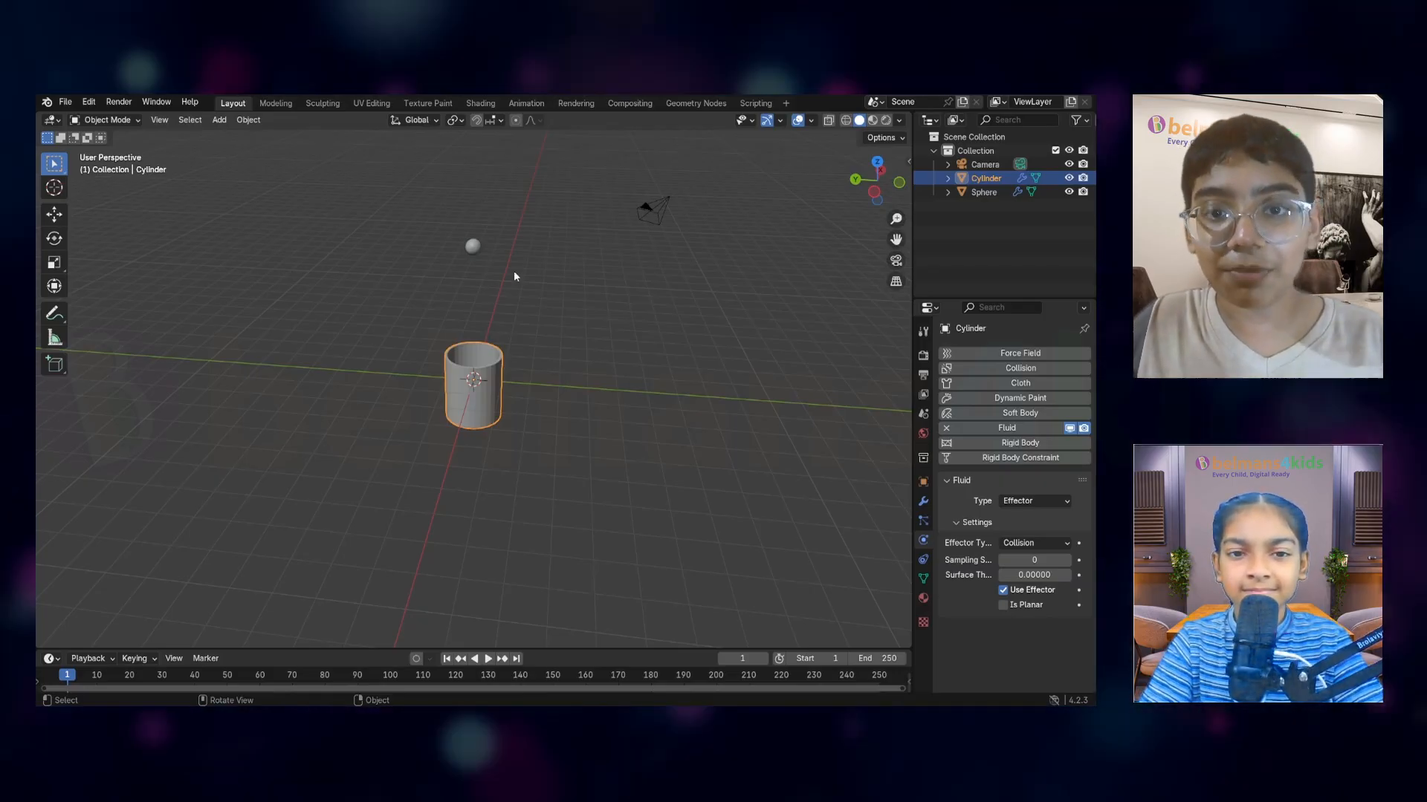
Add a cube at the origin and scale it up uniformly to about 1.585
{"action": "key", "text": "shift+a"}
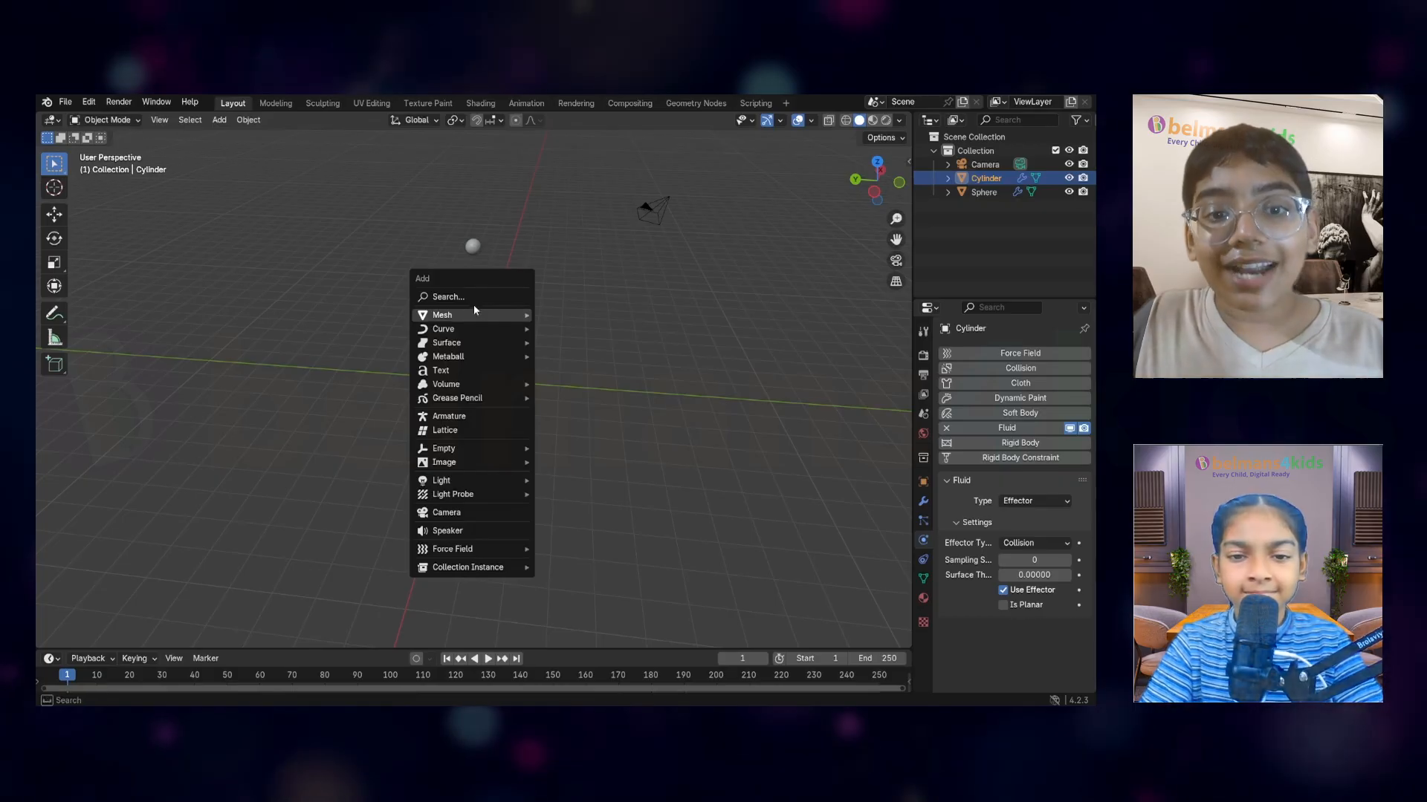
{"action": "mouse_move", "coordinate": [479, 312]}
{"action": "left_click", "coordinate": [572, 329]}
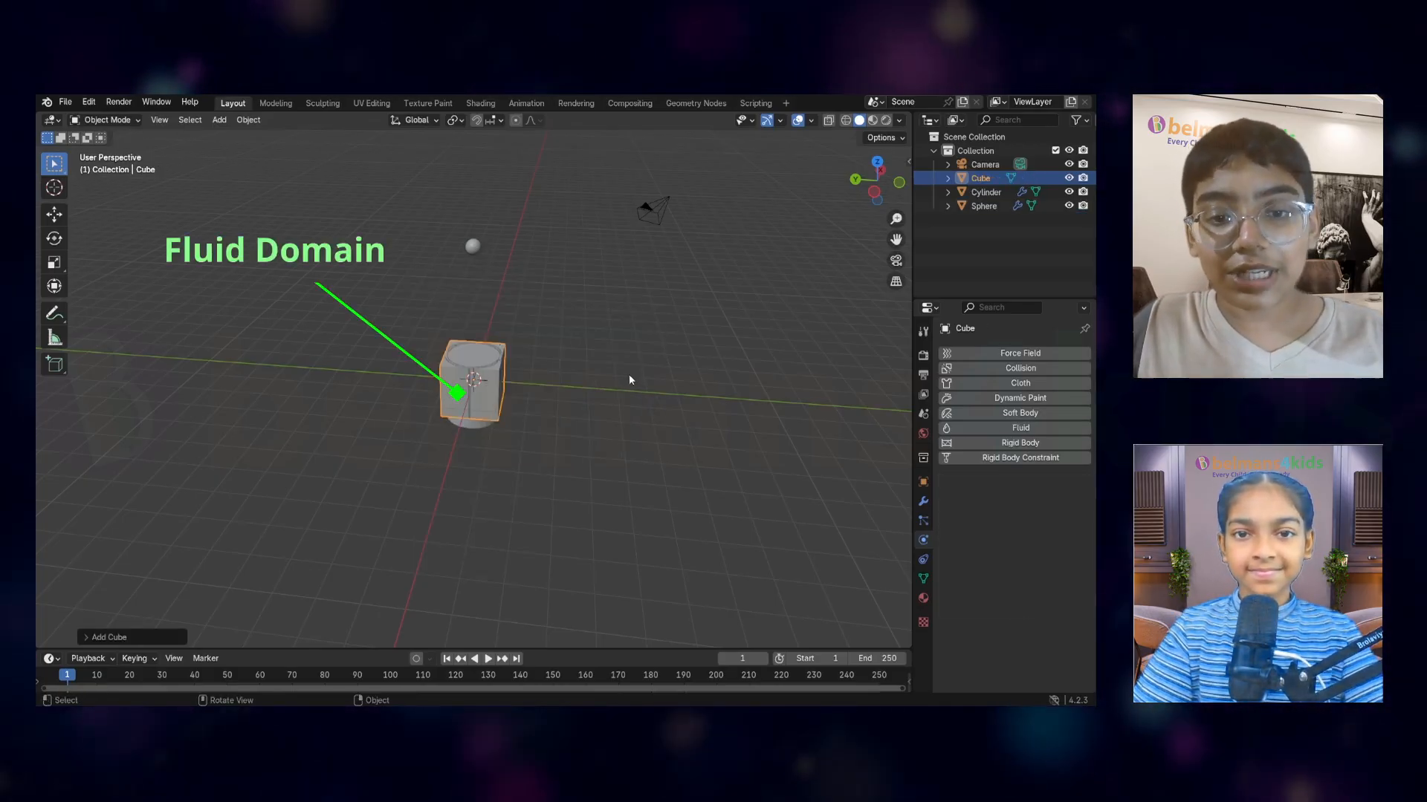
{"action": "key", "text": "s"}
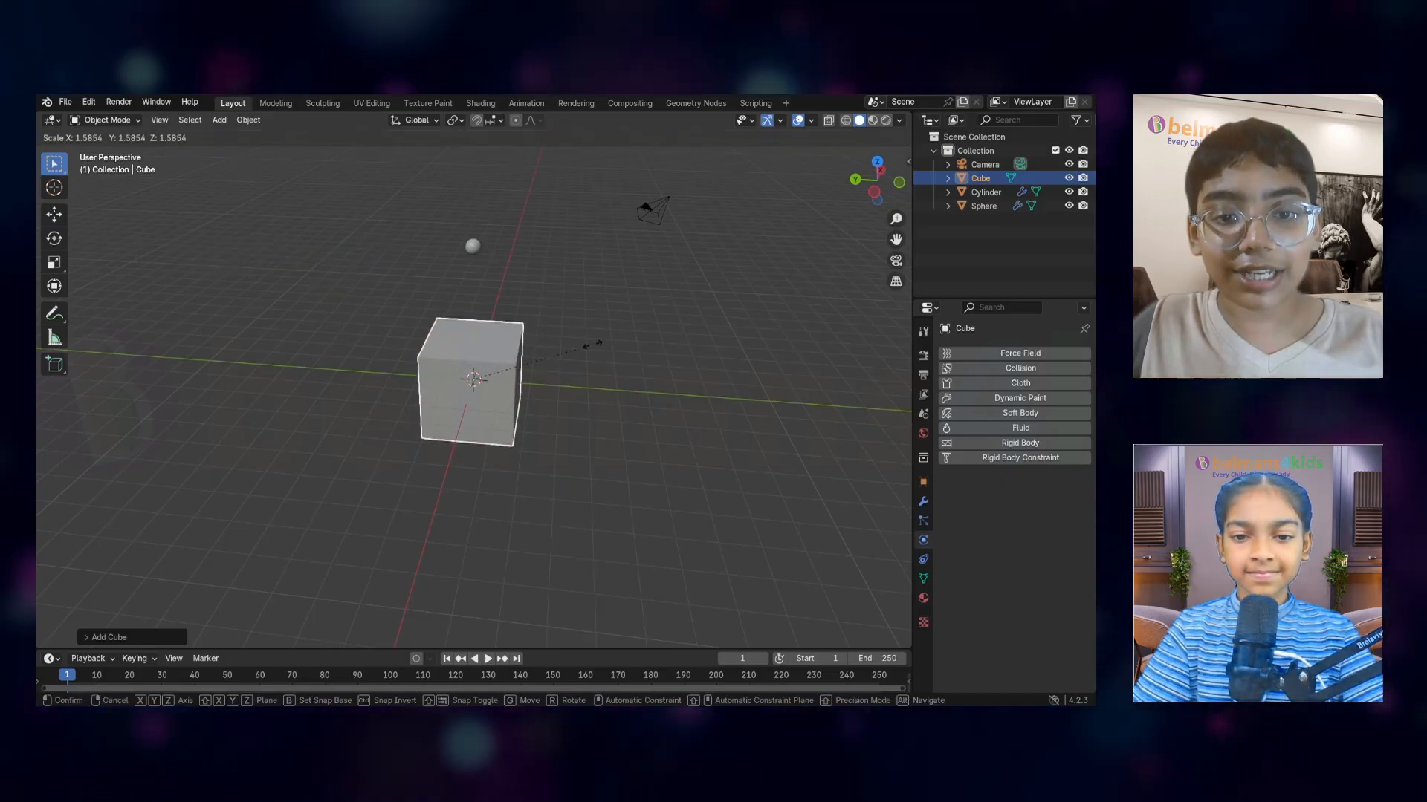
{"action": "left_click", "coordinate": [593, 346]}
Raise the cube along Z to about 1.88 m
{"action": "key", "text": "g"}
{"action": "key", "text": "z"}
{"action": "left_click", "coordinate": [592, 321]}
{"action": "key", "text": "s"}
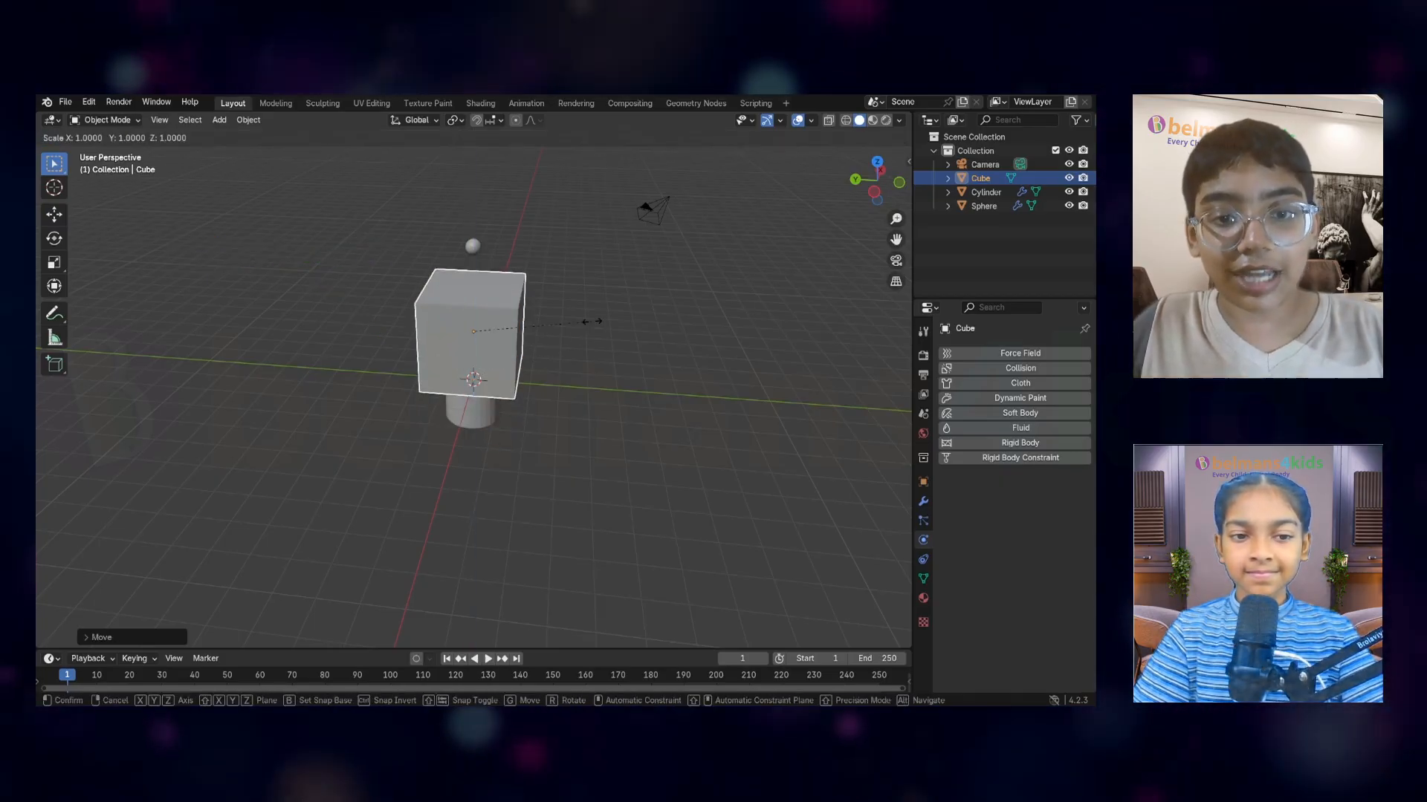
{"action": "key", "text": "z"}
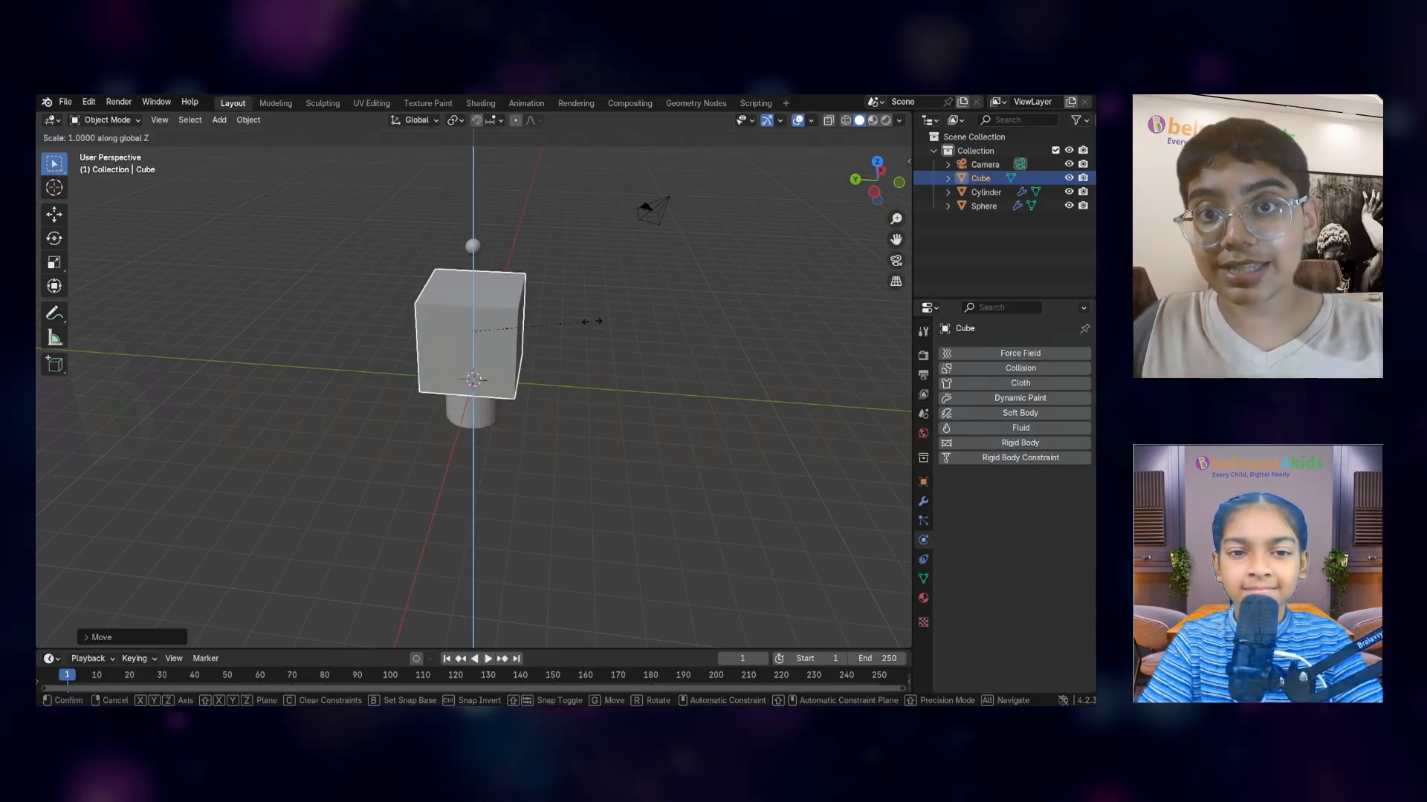
{"action": "right_click", "coordinate": [592, 322]}
Stretch the cube along Z to a scale of about 3.56 and check in wireframe shading that it encloses the sphere and cup
{"action": "key", "text": "s"}
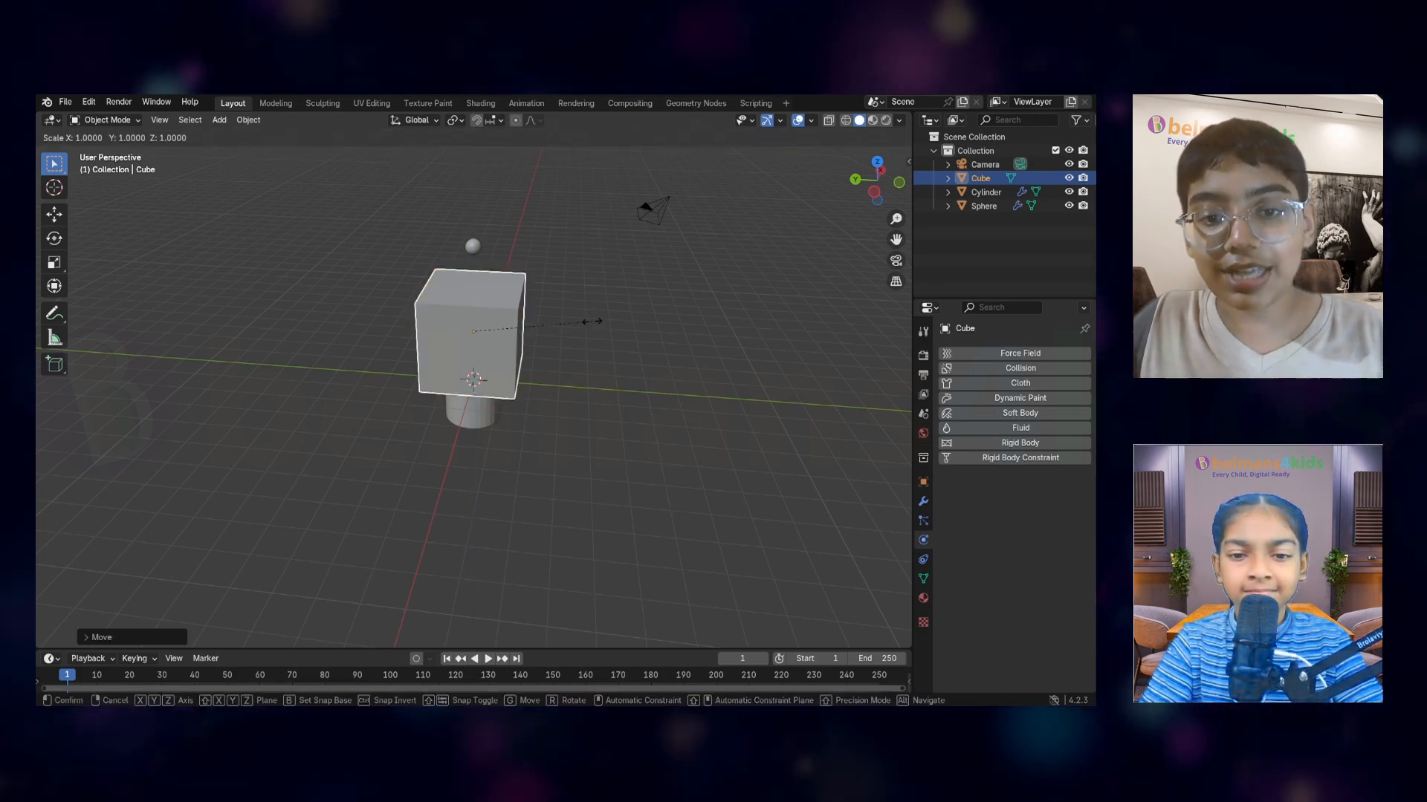
{"action": "key", "text": "z"}
{"action": "left_click", "coordinate": [726, 404]}
{"action": "middle_click_drag", "start_coordinate": [726, 404], "coordinate": [439, 342]}
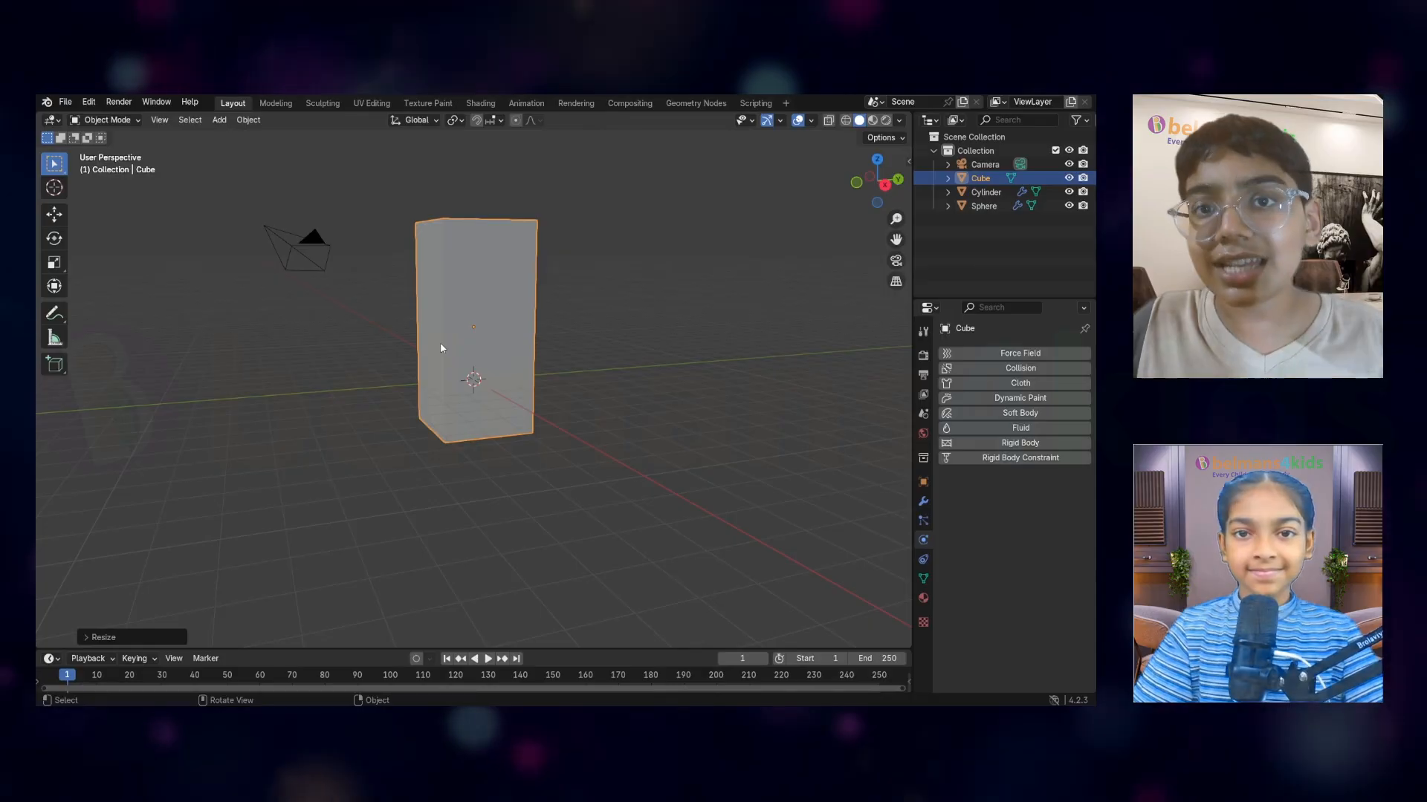
{"action": "left_click", "coordinate": [845, 120]}
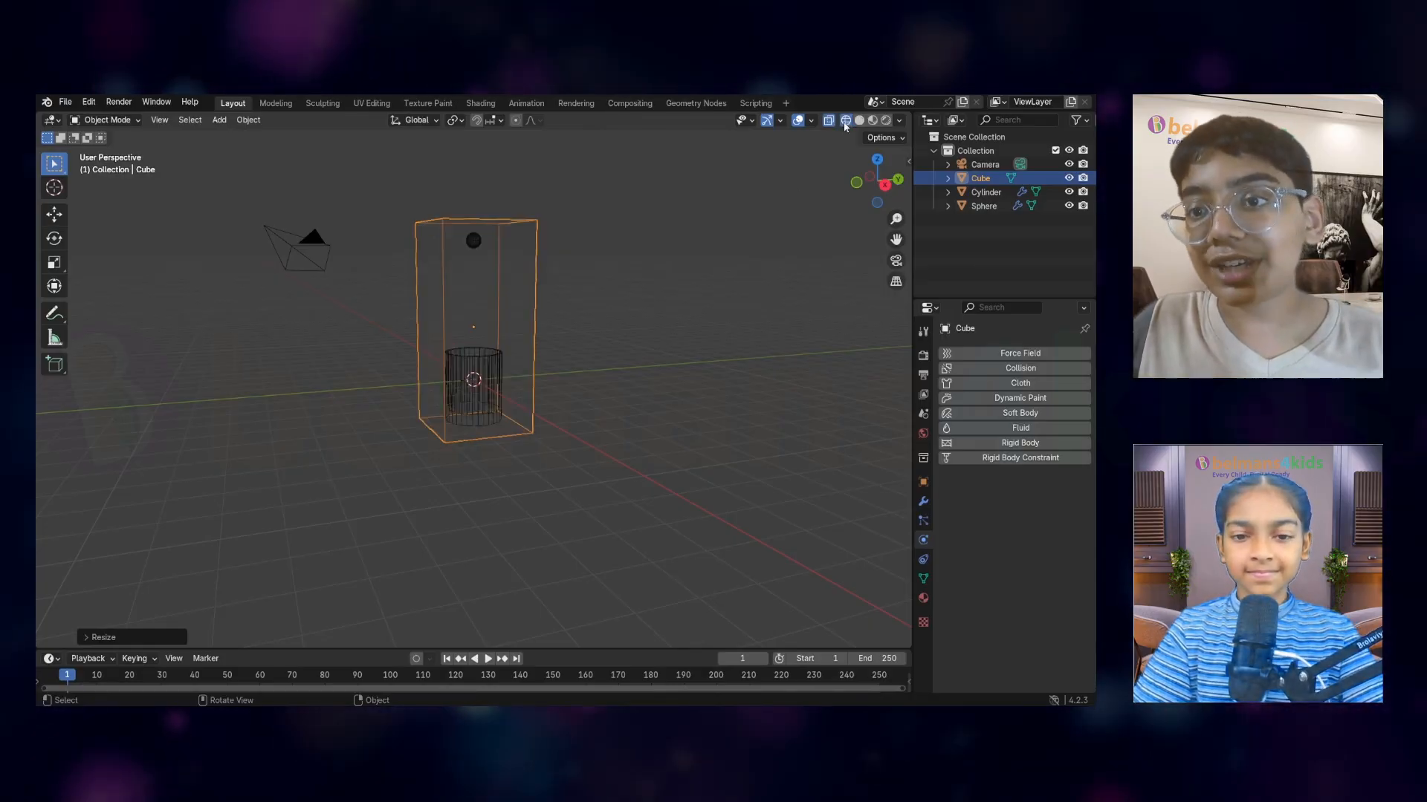
{"action": "mouse_move", "coordinate": [604, 337]}
{"action": "middle_mouse_down"}
{"action": "mouse_move", "coordinate": [536, 306]}
{"action": "mouse_move", "coordinate": [606, 354]}
{"action": "mouse_move", "coordinate": [605, 369]}
{"action": "mouse_move", "coordinate": [567, 354]}
{"action": "middle_mouse_up"}
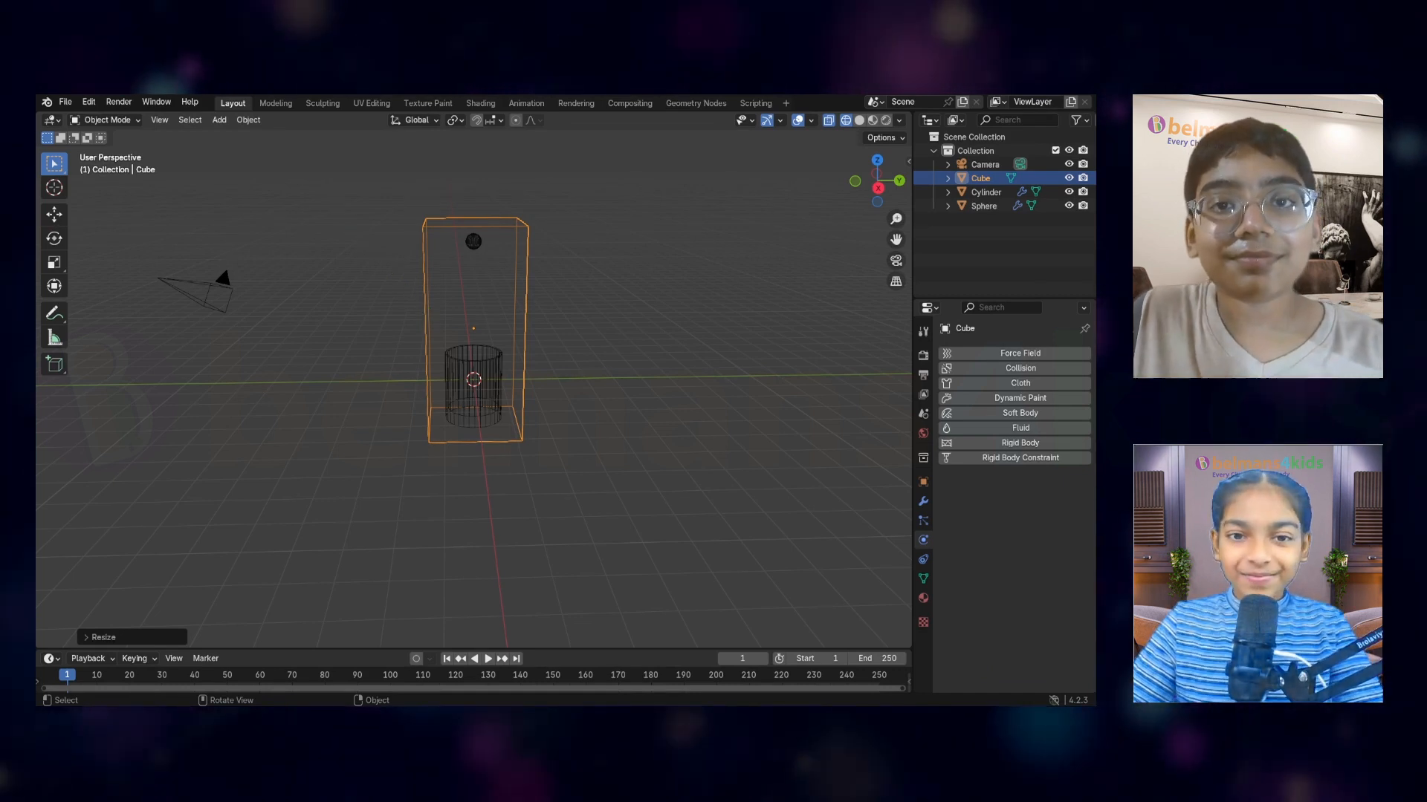
{"action": "middle_click_drag", "start_coordinate": [473, 242], "coordinate": [472, 215]}
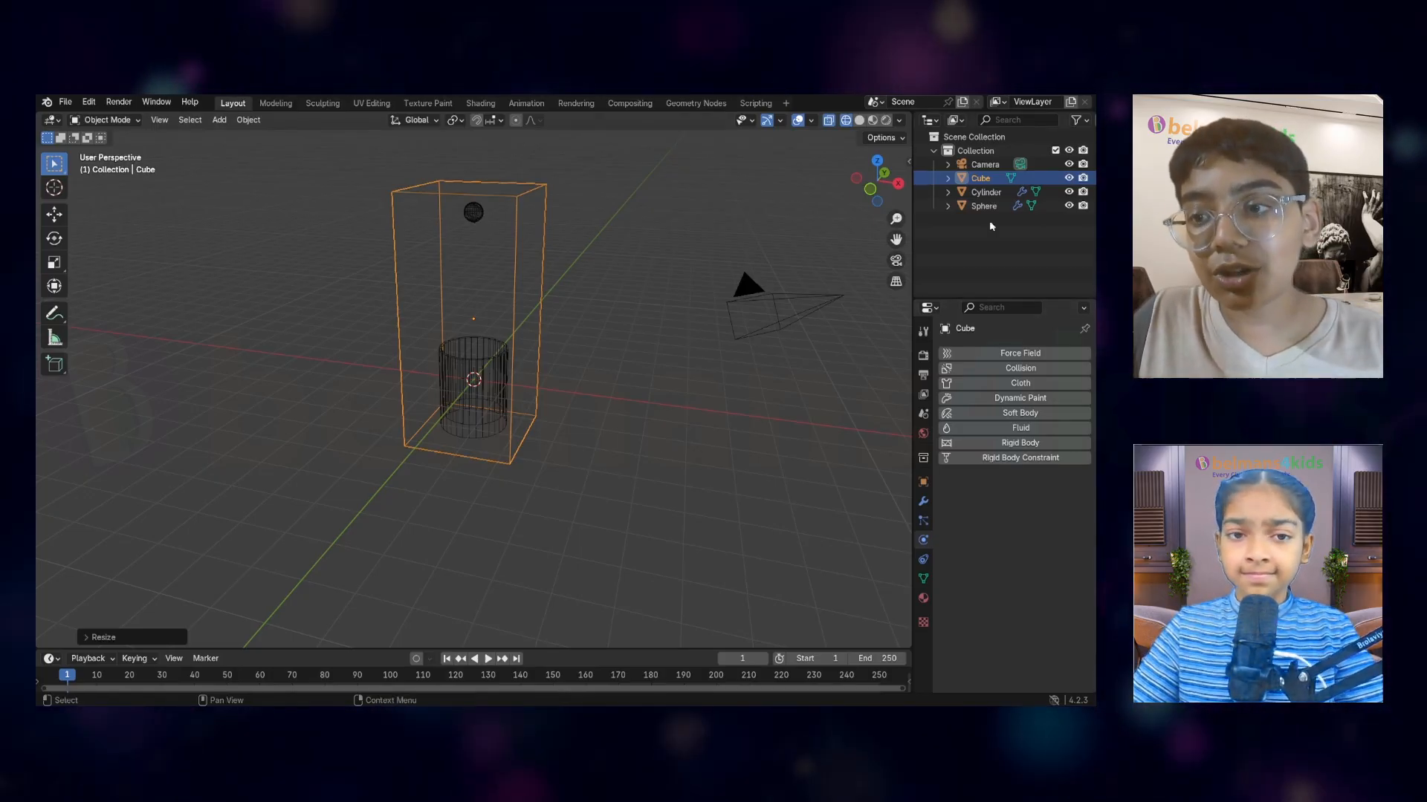
Add Fluid physics to the enclosing cube and set its fluid type to Domain
{"action": "left_click", "coordinate": [983, 428]}
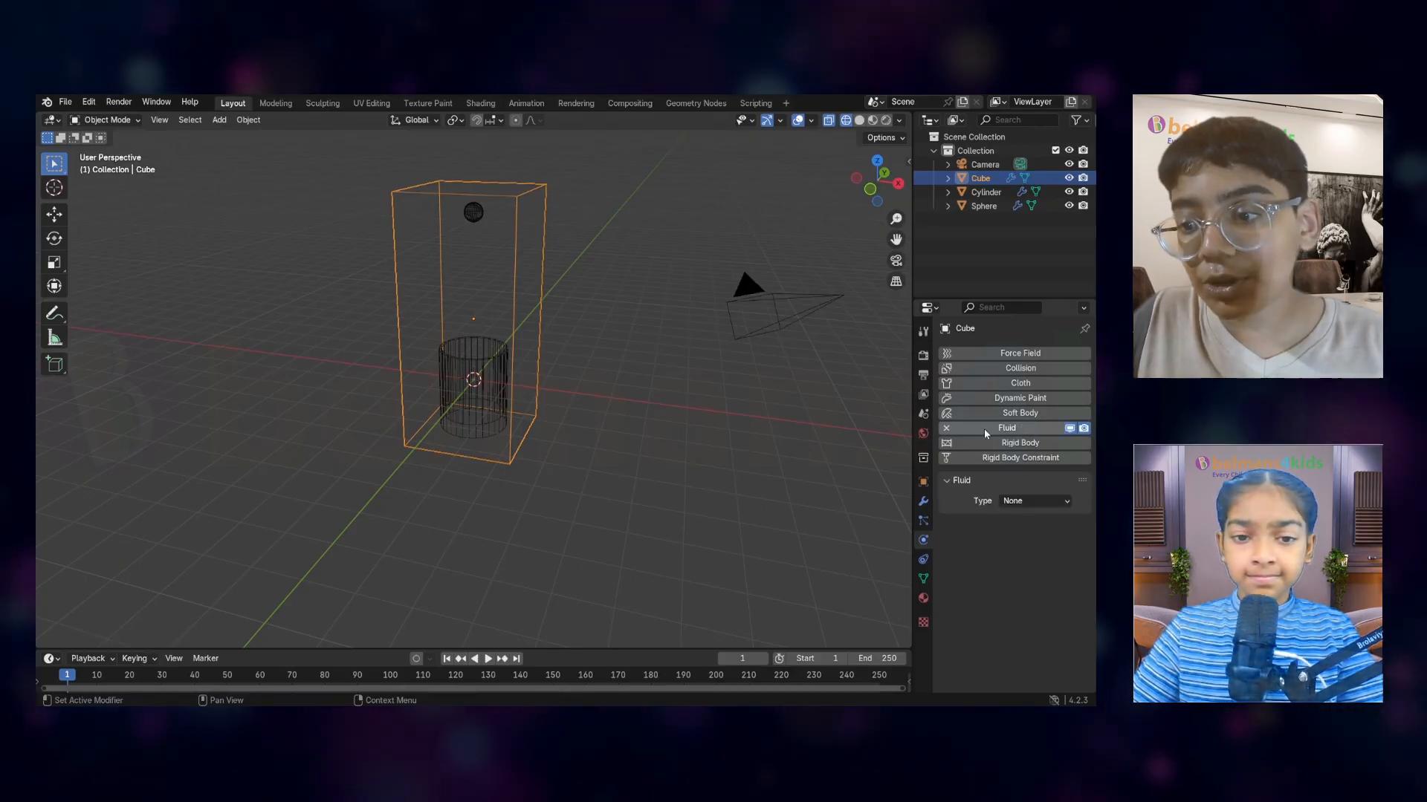
{"action": "left_click", "coordinate": [1014, 502]}
{"action": "left_click", "coordinate": [1014, 519]}
{"action": "middle_click_drag", "start_coordinate": [576, 527], "coordinate": [525, 490]}
{"action": "scroll", "coordinate": [421, 488], "scroll_direction": "up", "scroll_amount": 3}
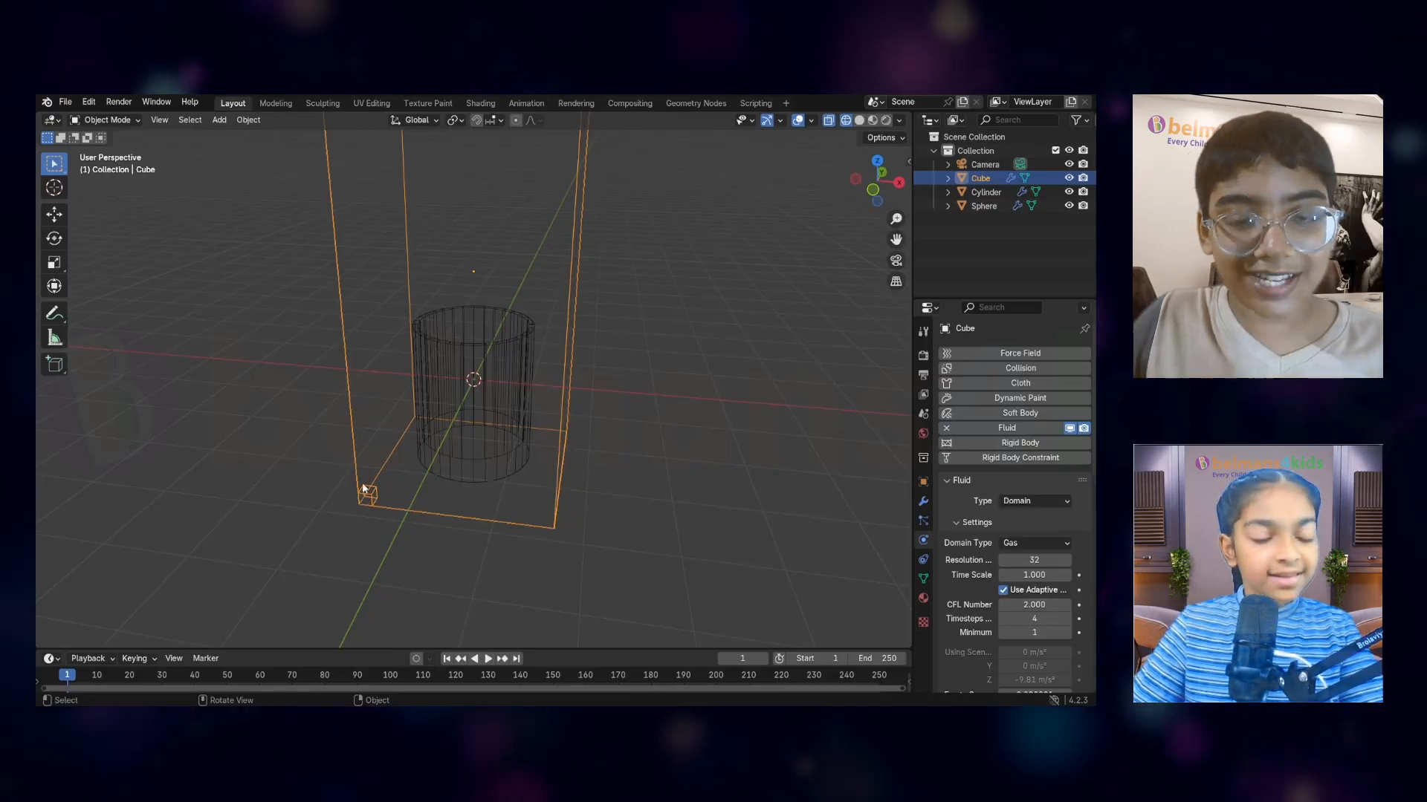
{"action": "middle_click_drag", "start_coordinate": [364, 484], "coordinate": [403, 471]}
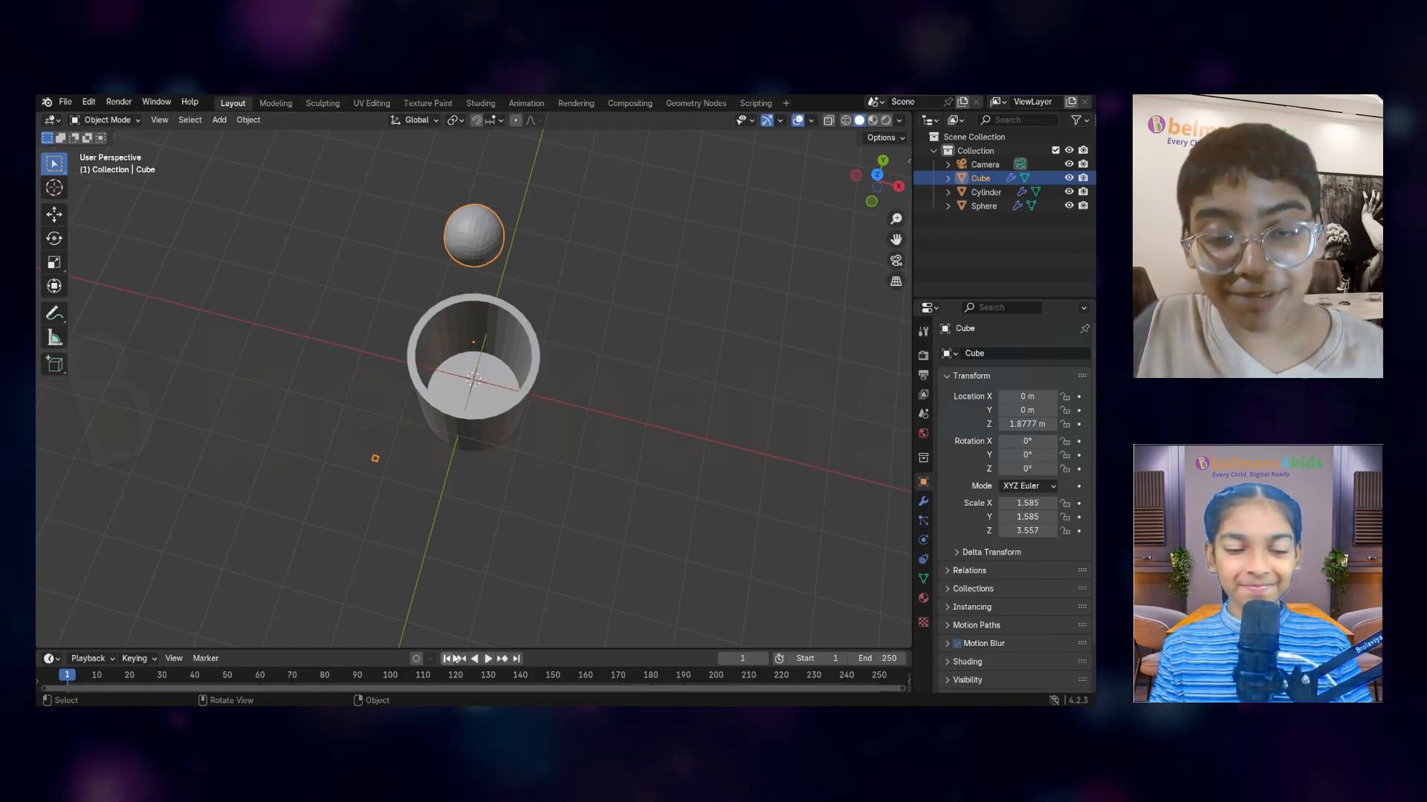
Play the liquid simulation and examine from several angles how the fluid pours into the cup
{"action": "key", "text": "space"}
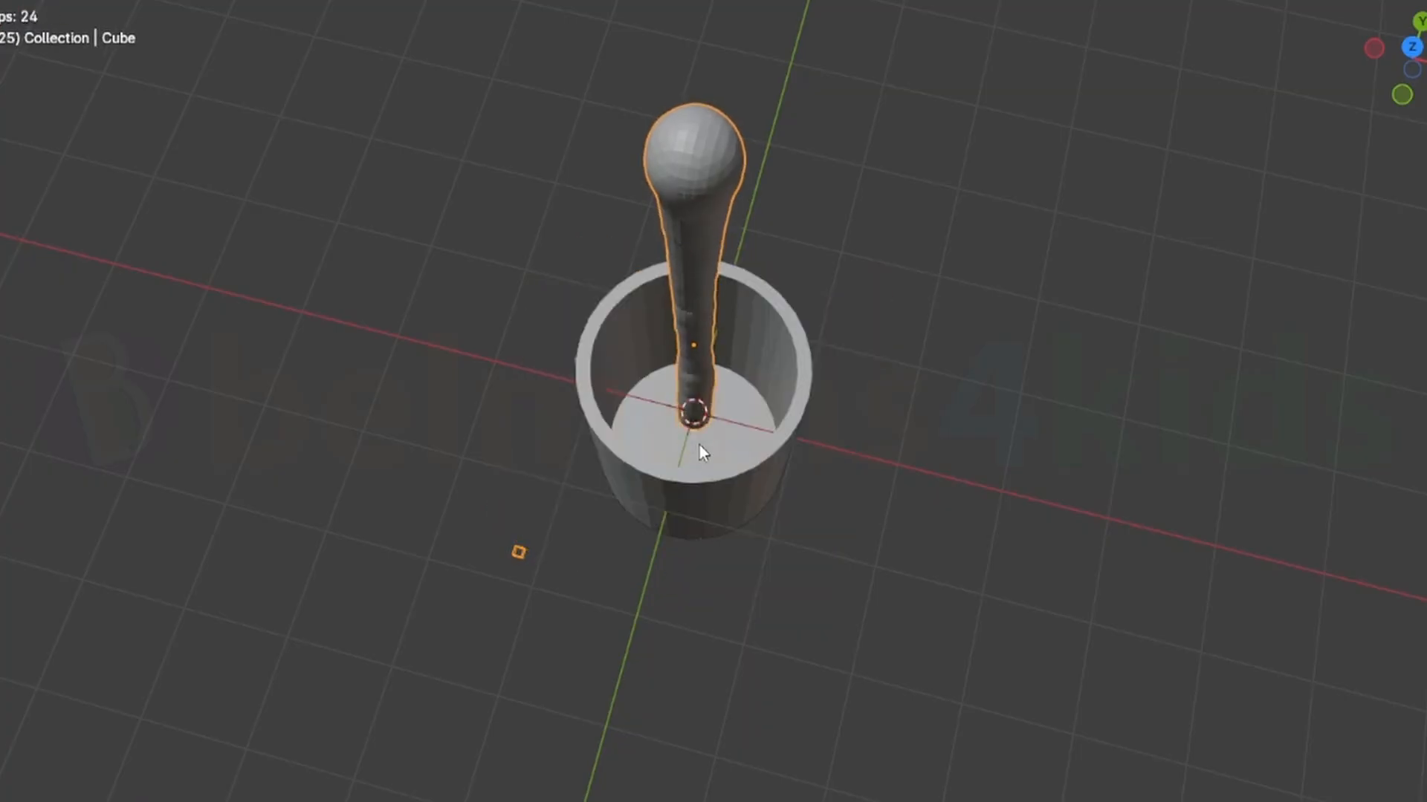
{"action": "scroll", "coordinate": [599, 326], "scroll_direction": "up", "scroll_amount": 3}
{"action": "middle_click_drag", "start_coordinate": [598, 327], "coordinate": [456, 338]}
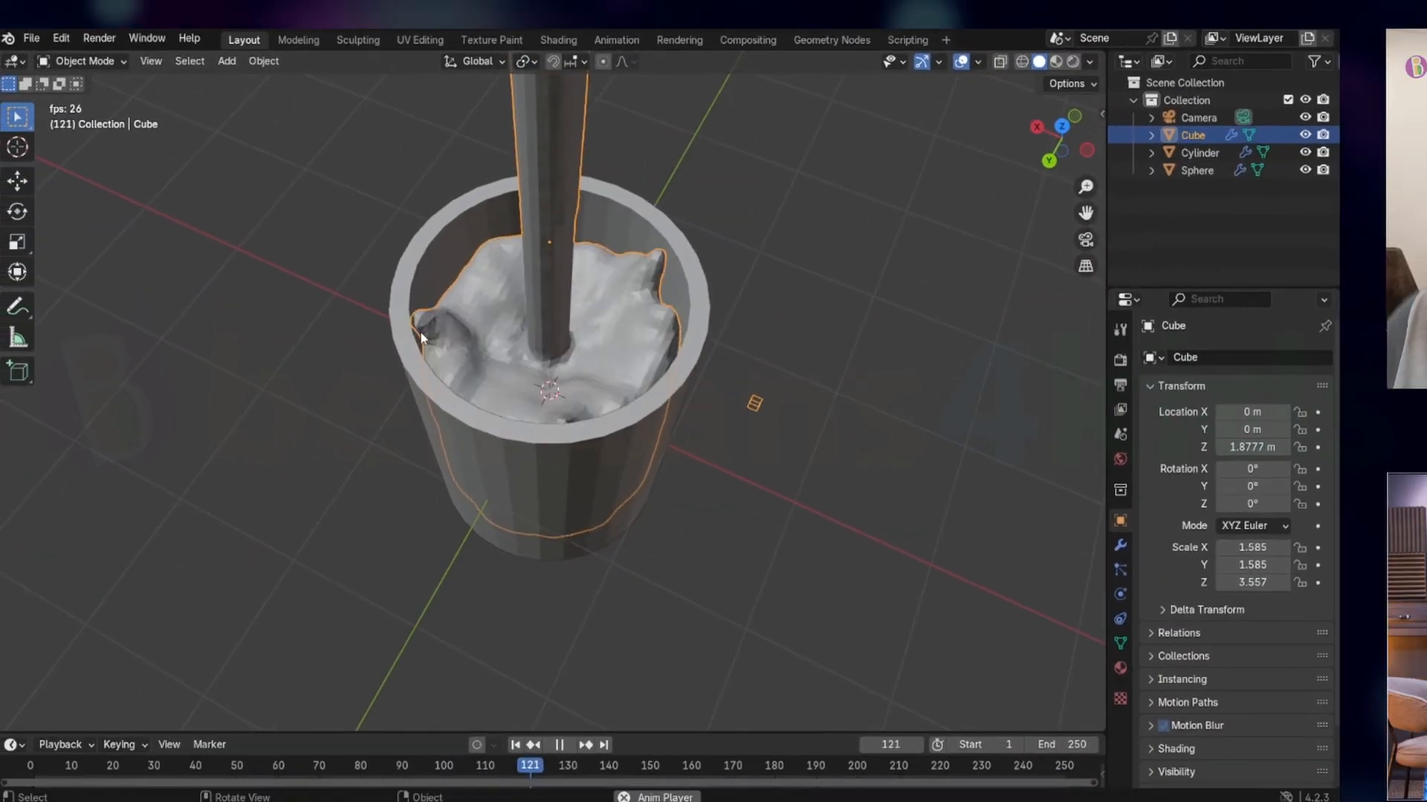
{"action": "scroll", "coordinate": [542, 314], "scroll_direction": "down", "scroll_amount": 3}
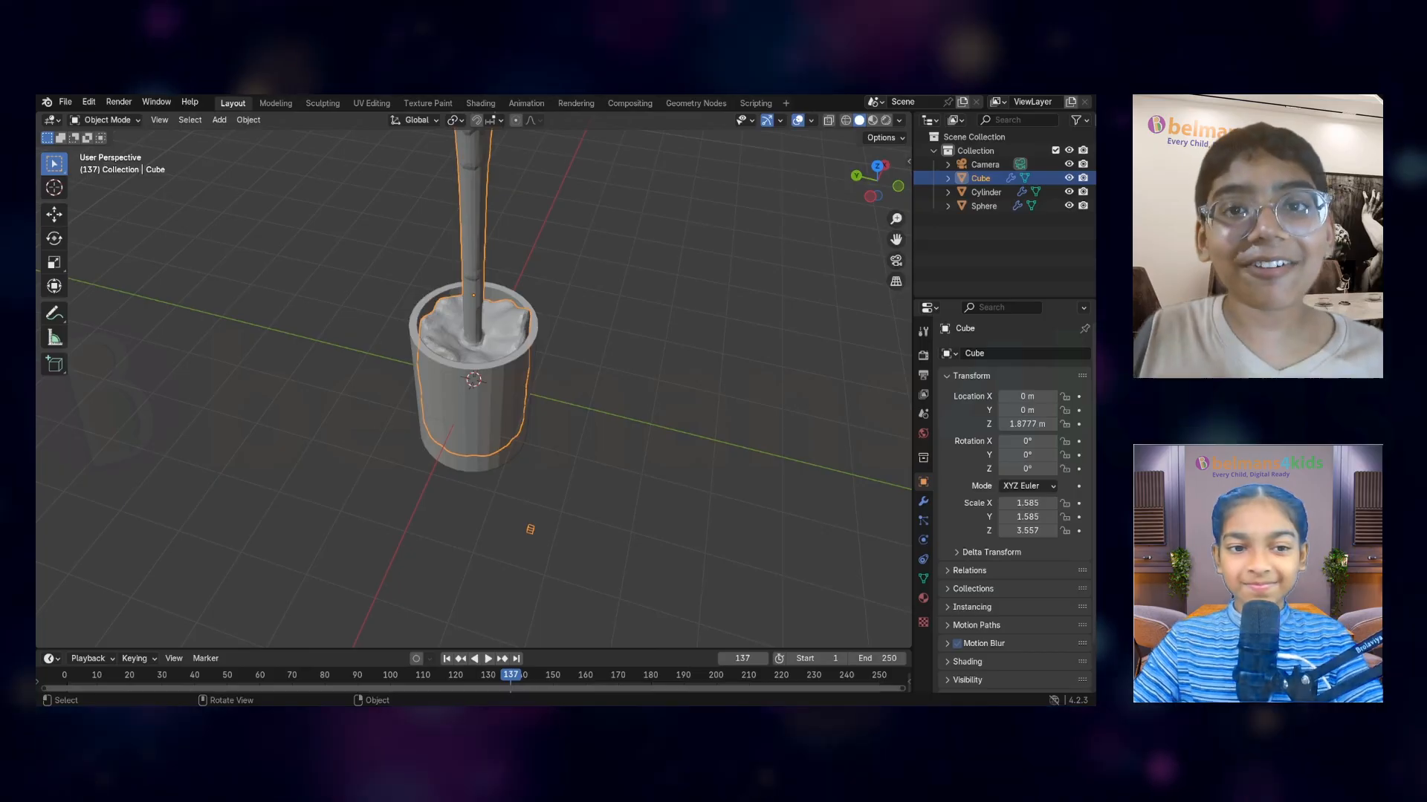
{"action": "scroll", "coordinate": [519, 292], "scroll_direction": "down", "scroll_amount": 2}
{"action": "middle_click_drag", "start_coordinate": [519, 291], "coordinate": [594, 324]}
{"action": "scroll", "coordinate": [485, 357], "scroll_direction": "up", "scroll_amount": 2}
{"action": "middle_click_drag", "start_coordinate": [482, 357], "coordinate": [503, 311]}
{"action": "scroll", "coordinate": [478, 252], "scroll_direction": "down", "scroll_amount": 2}
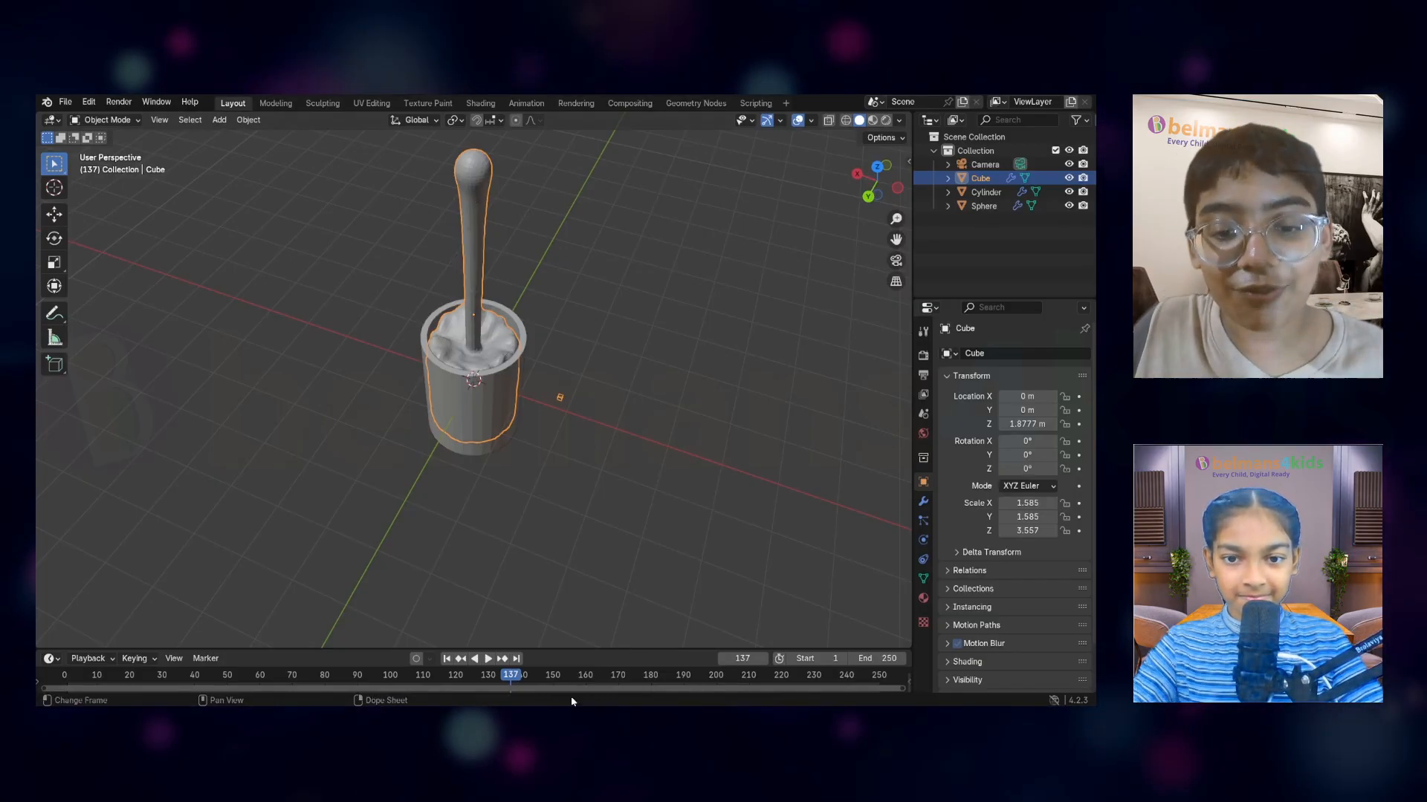
Enlarge the timeline area and keyframe the sphere's Use Flow option as enabled at frame 0
{"action": "left_click_drag", "start_coordinate": [568, 650], "coordinate": [570, 610]}
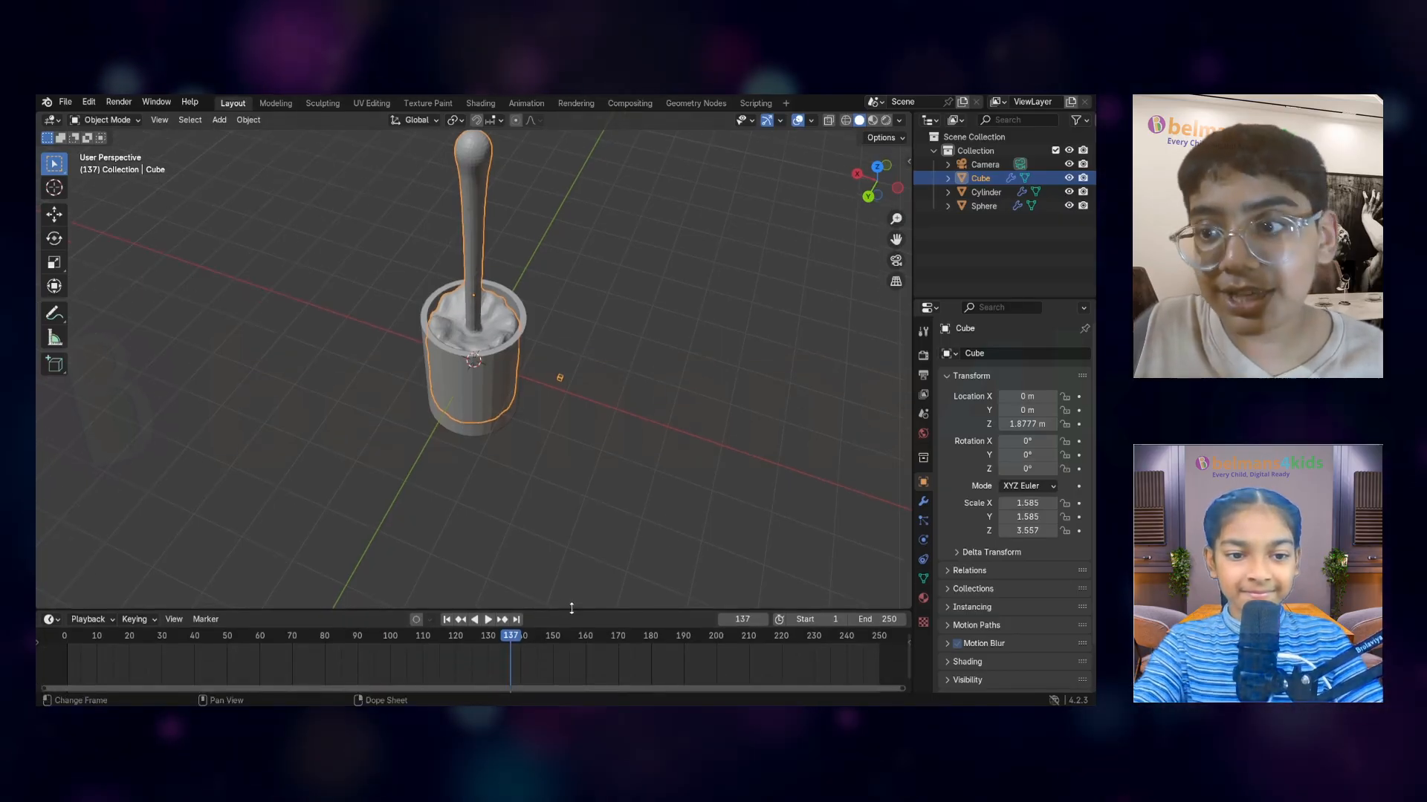
{"action": "left_click", "coordinate": [985, 207]}
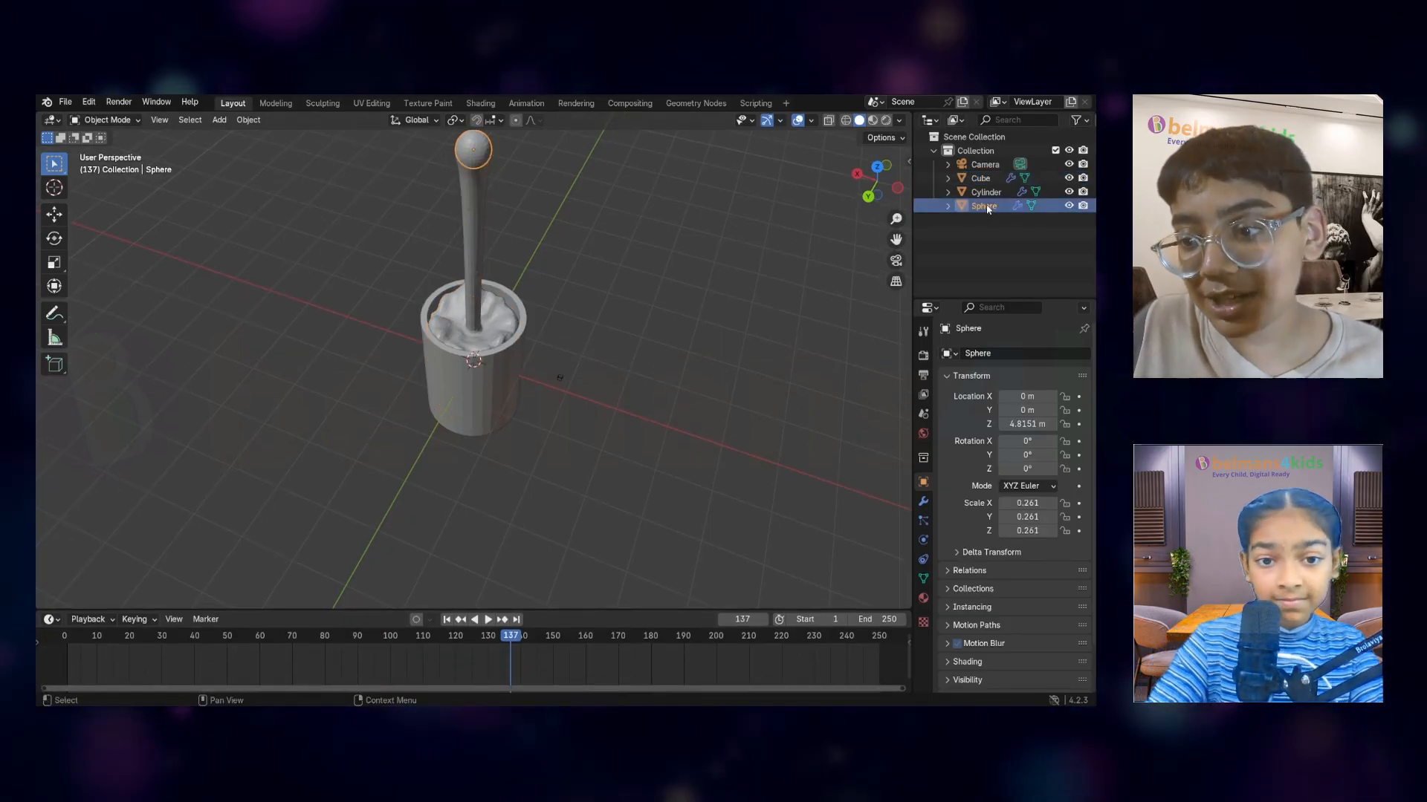
{"action": "left_click", "coordinate": [923, 540]}
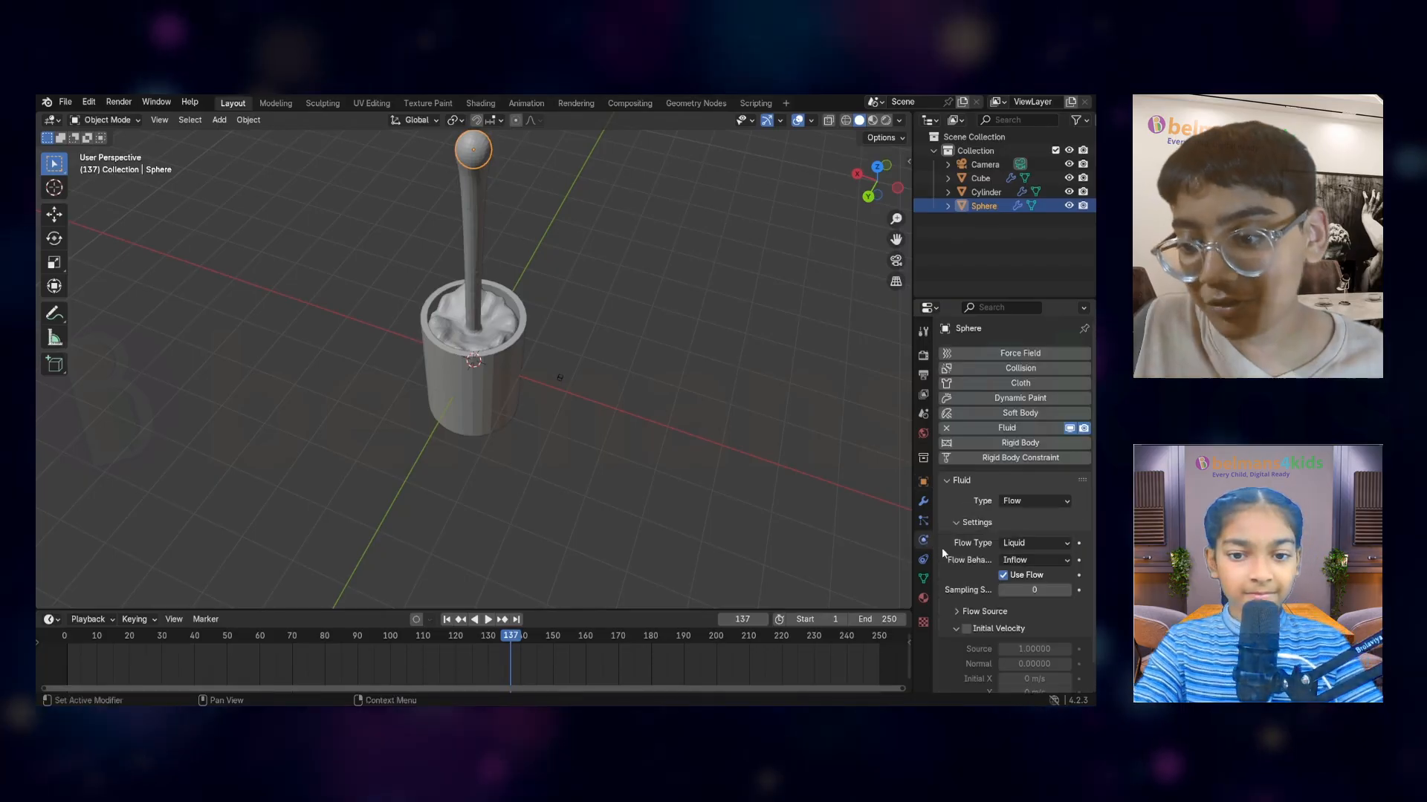
{"action": "left_click_drag", "start_coordinate": [511, 637], "coordinate": [68, 640]}
{"action": "key", "text": "space"}
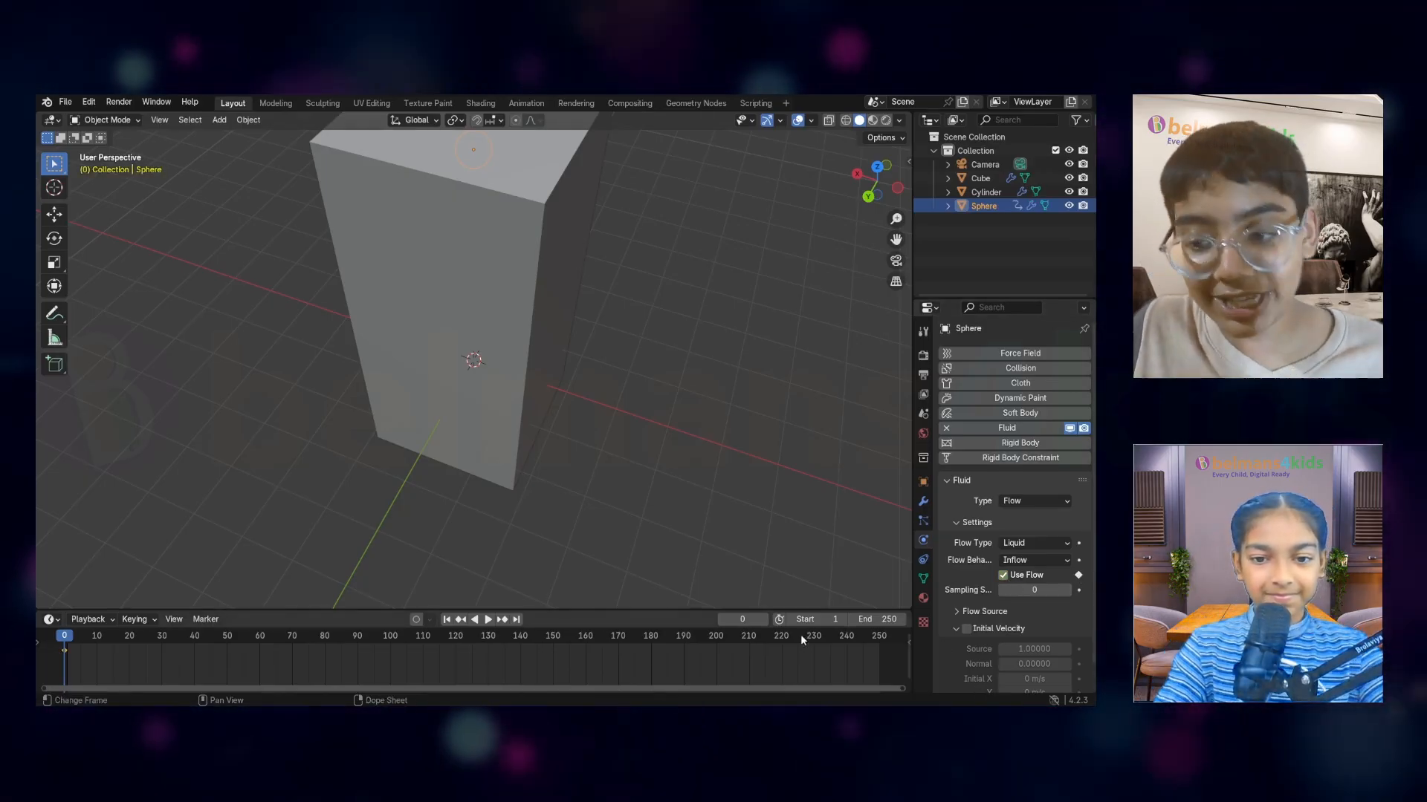
Keyframe the sphere's Use Flow option as enabled at frame 110 and disabled at frame 111
{"action": "left_click", "coordinate": [388, 637]}
{"action": "key", "text": "space"}
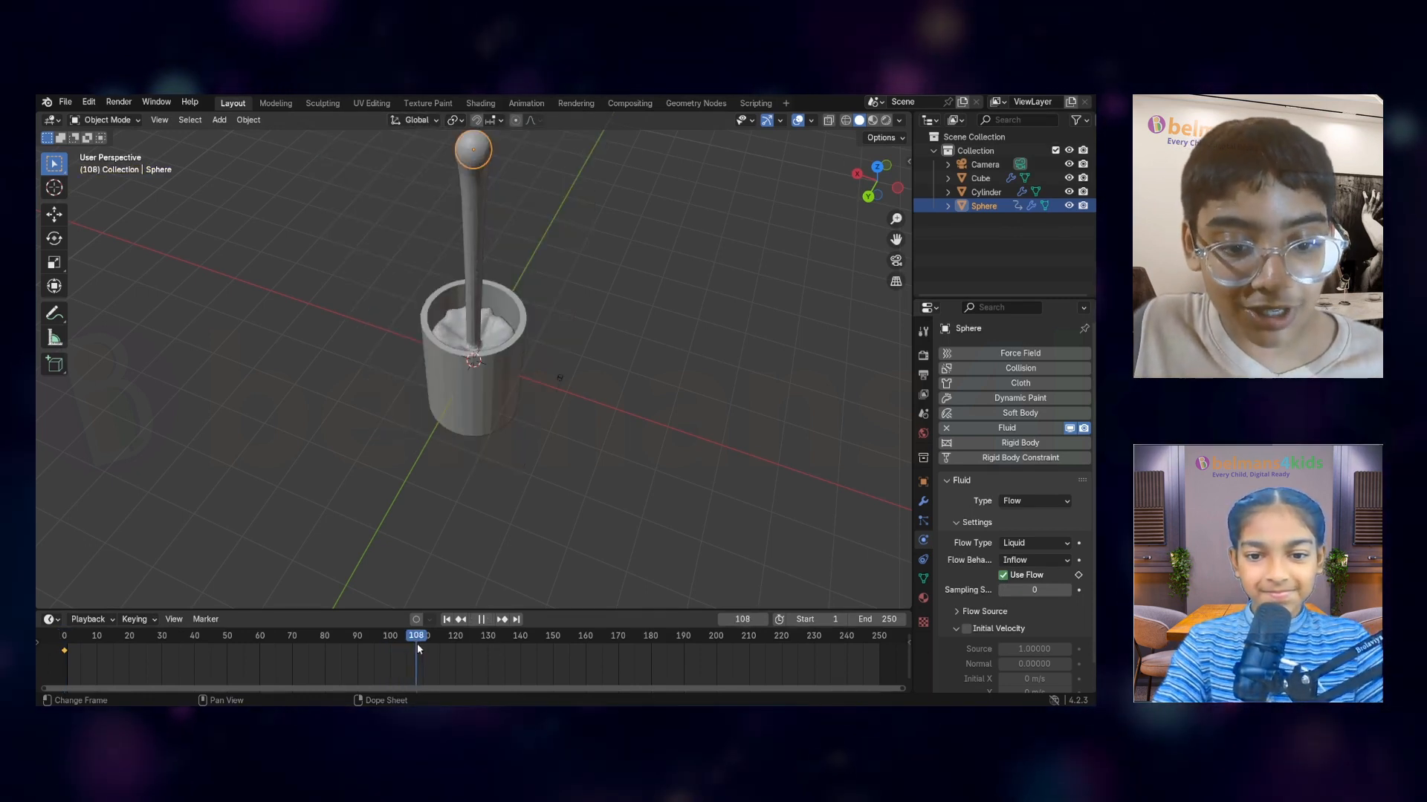
{"action": "left_click_drag", "start_coordinate": [425, 645], "coordinate": [422, 645]}
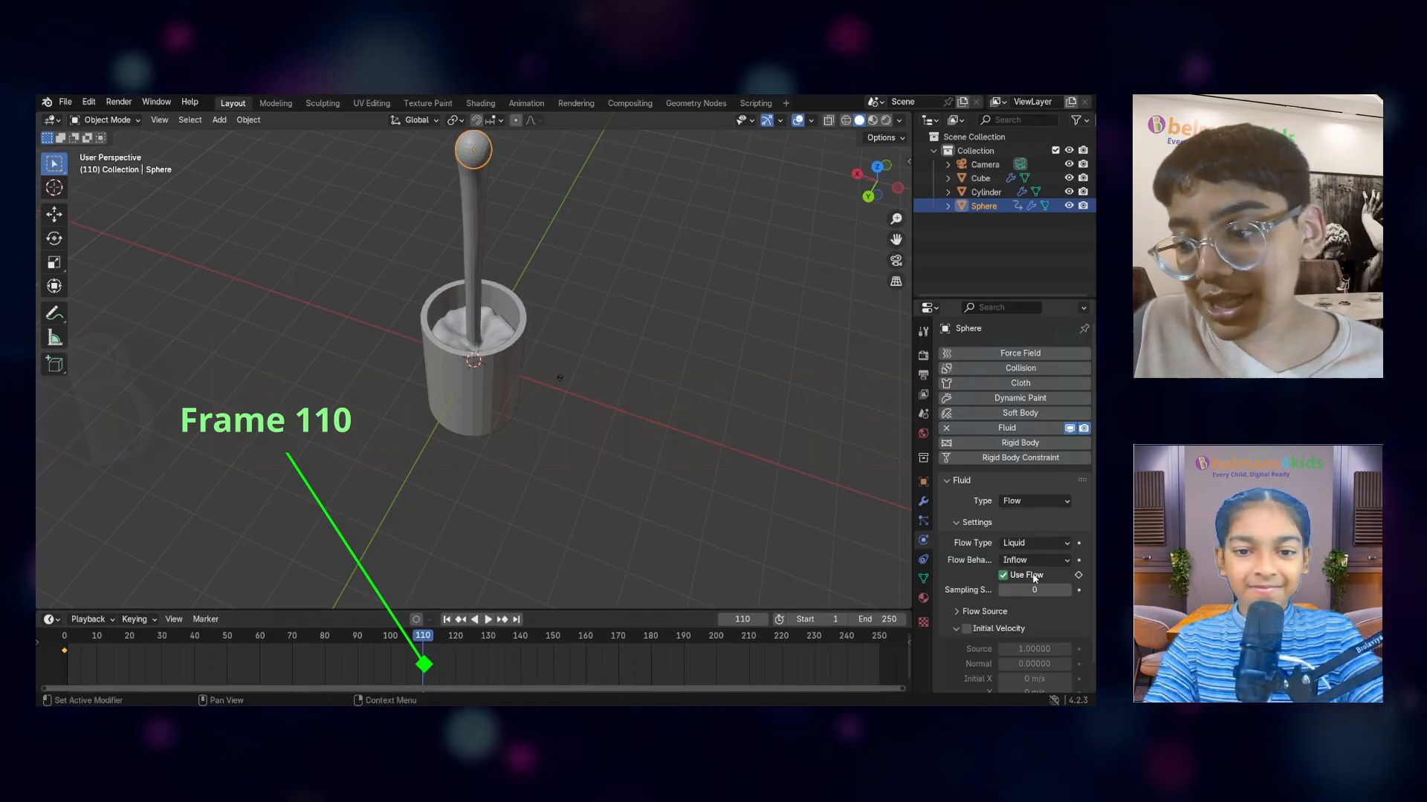
{"action": "key", "text": "i"}
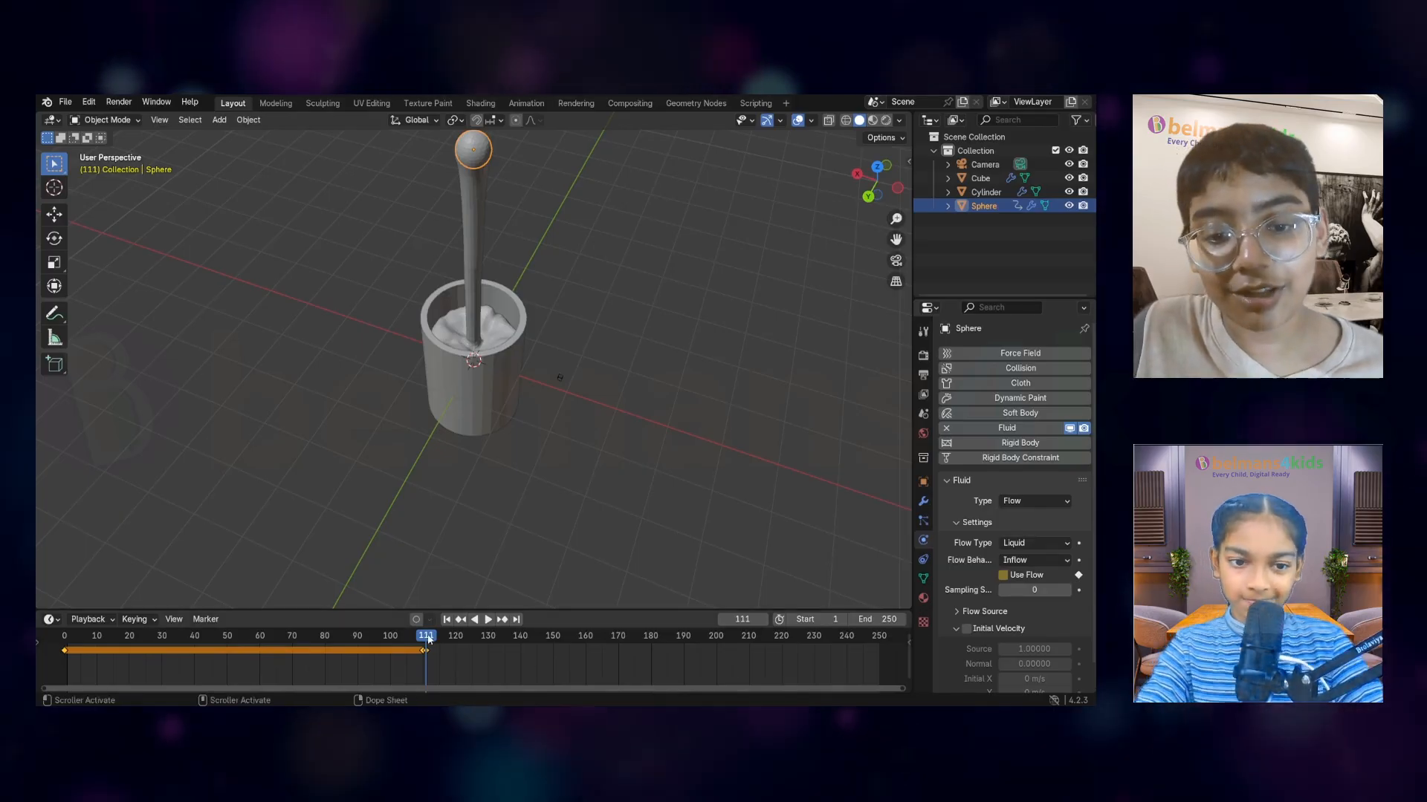
Replay the simulation from frame 0 and examine the liquid's motion and surface inside the cup up close
{"action": "left_click_drag", "start_coordinate": [460, 641], "coordinate": [65, 638]}
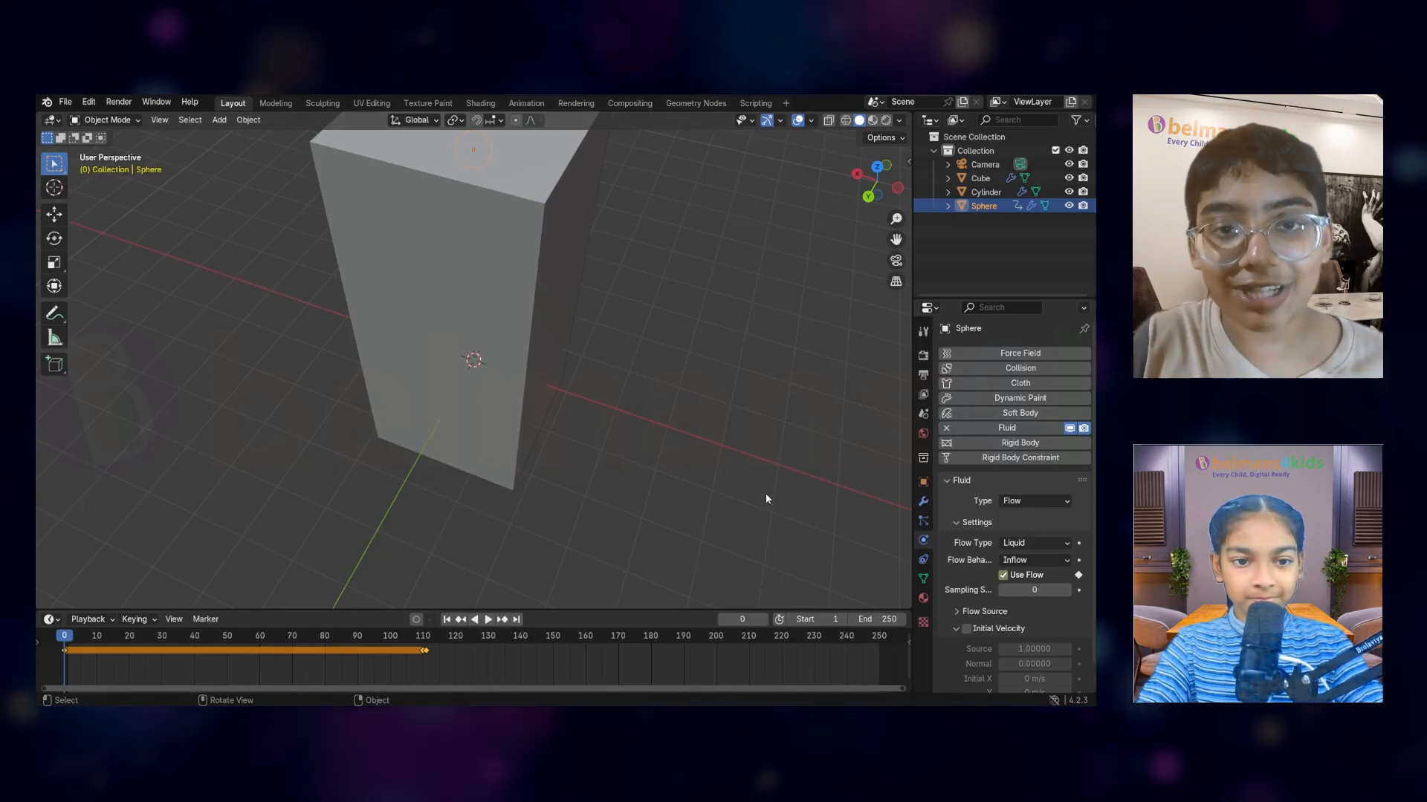
{"action": "key", "text": "space"}
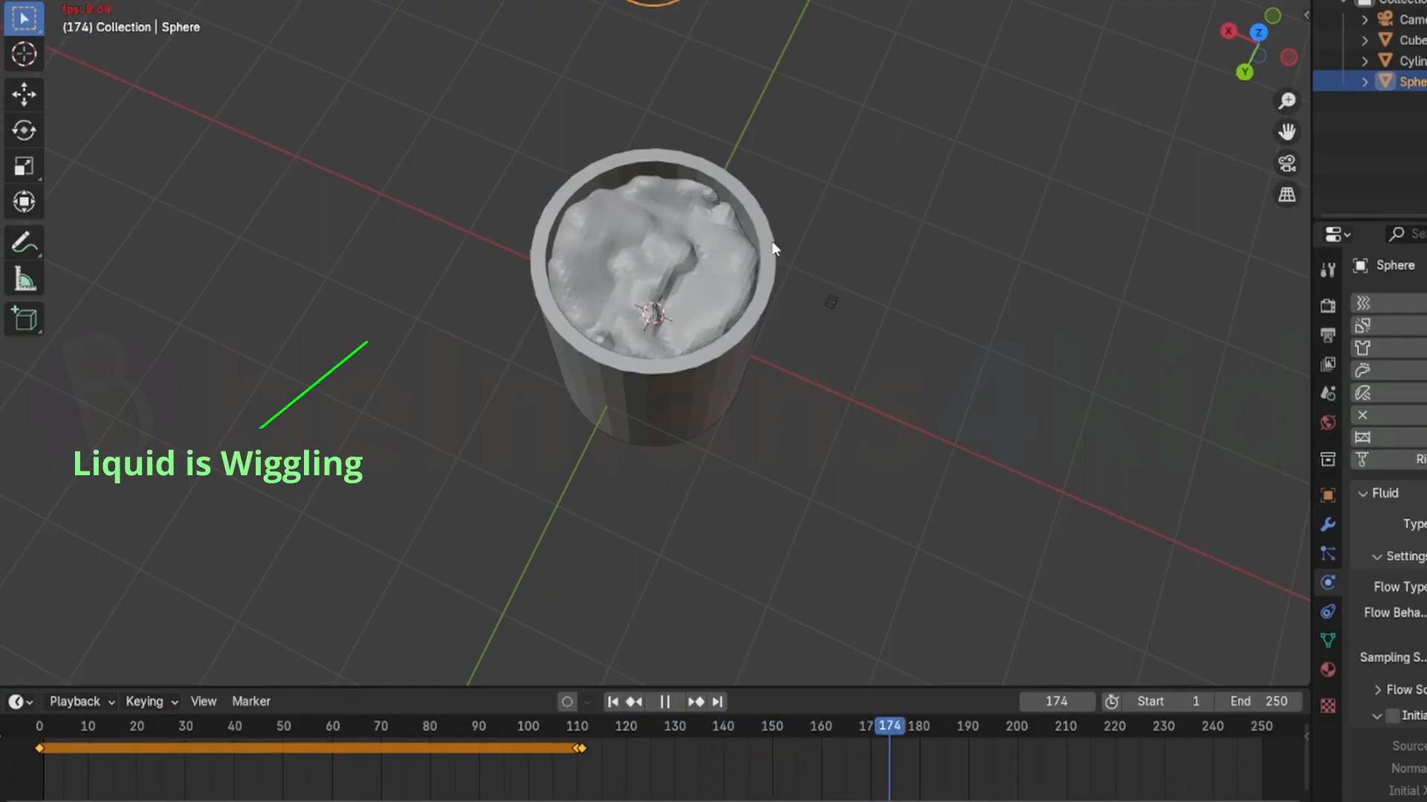
{"action": "scroll", "coordinate": [767, 235], "scroll_direction": "up", "scroll_amount": 3}
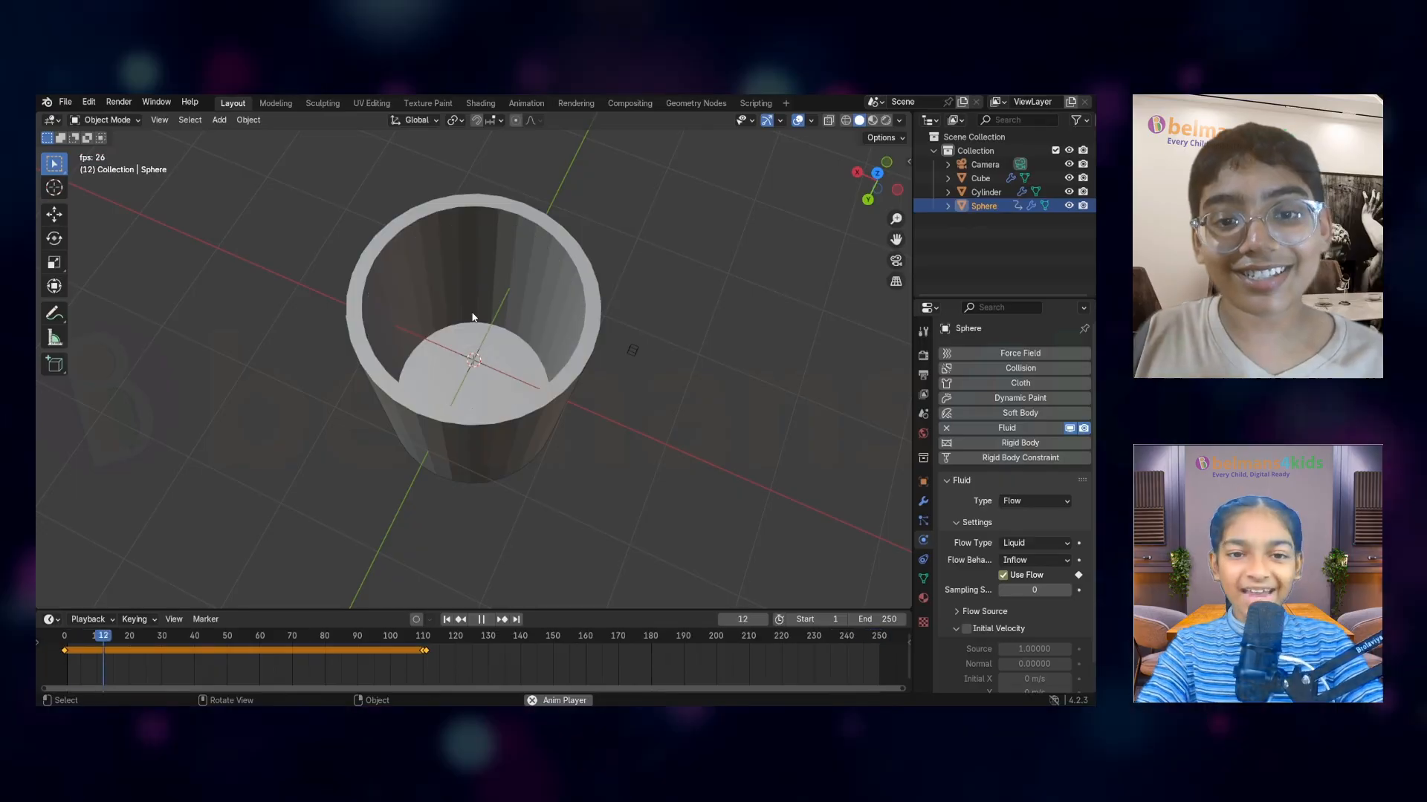
{"action": "middle_click_drag", "start_coordinate": [471, 314], "coordinate": [404, 324]}
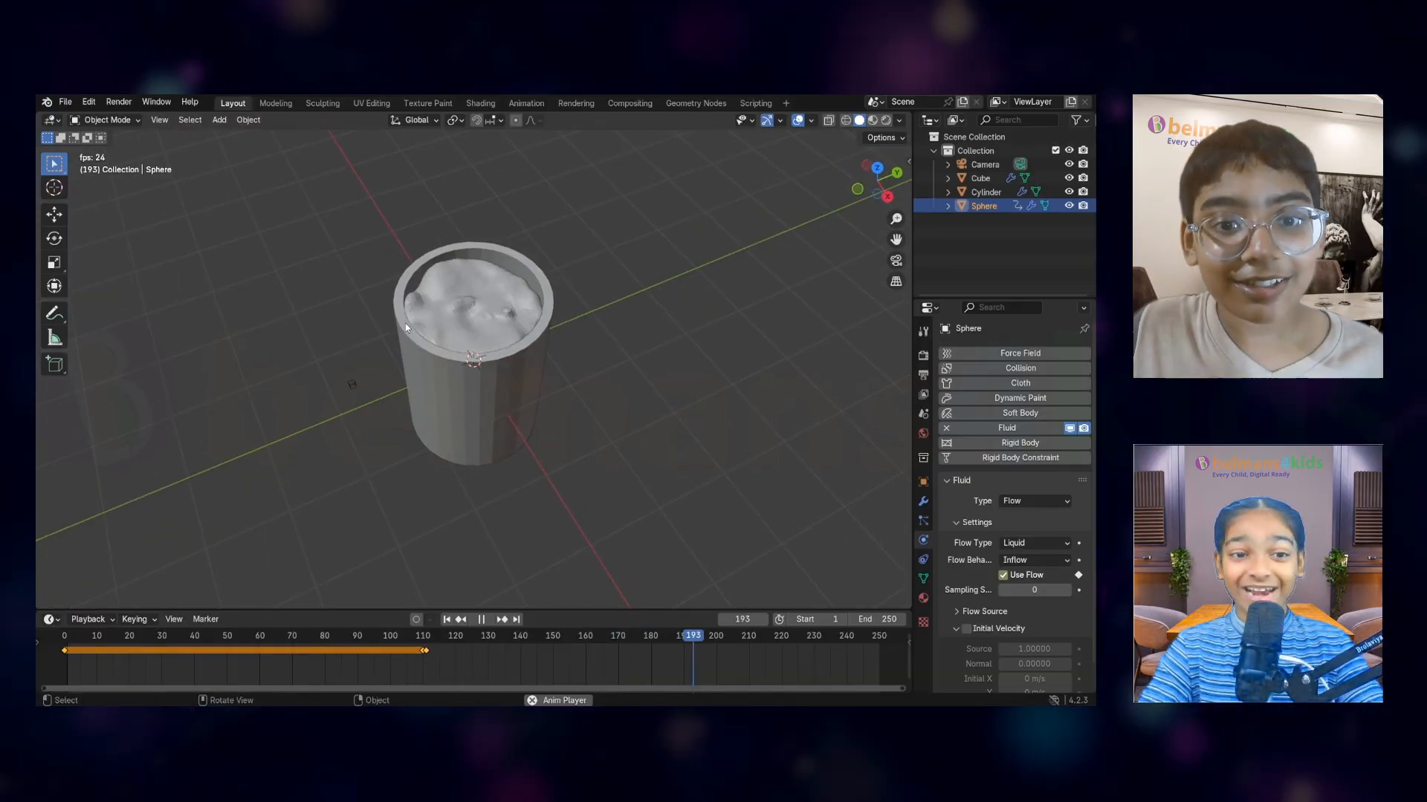
{"action": "scroll", "coordinate": [412, 321], "scroll_direction": "down", "scroll_amount": 4}
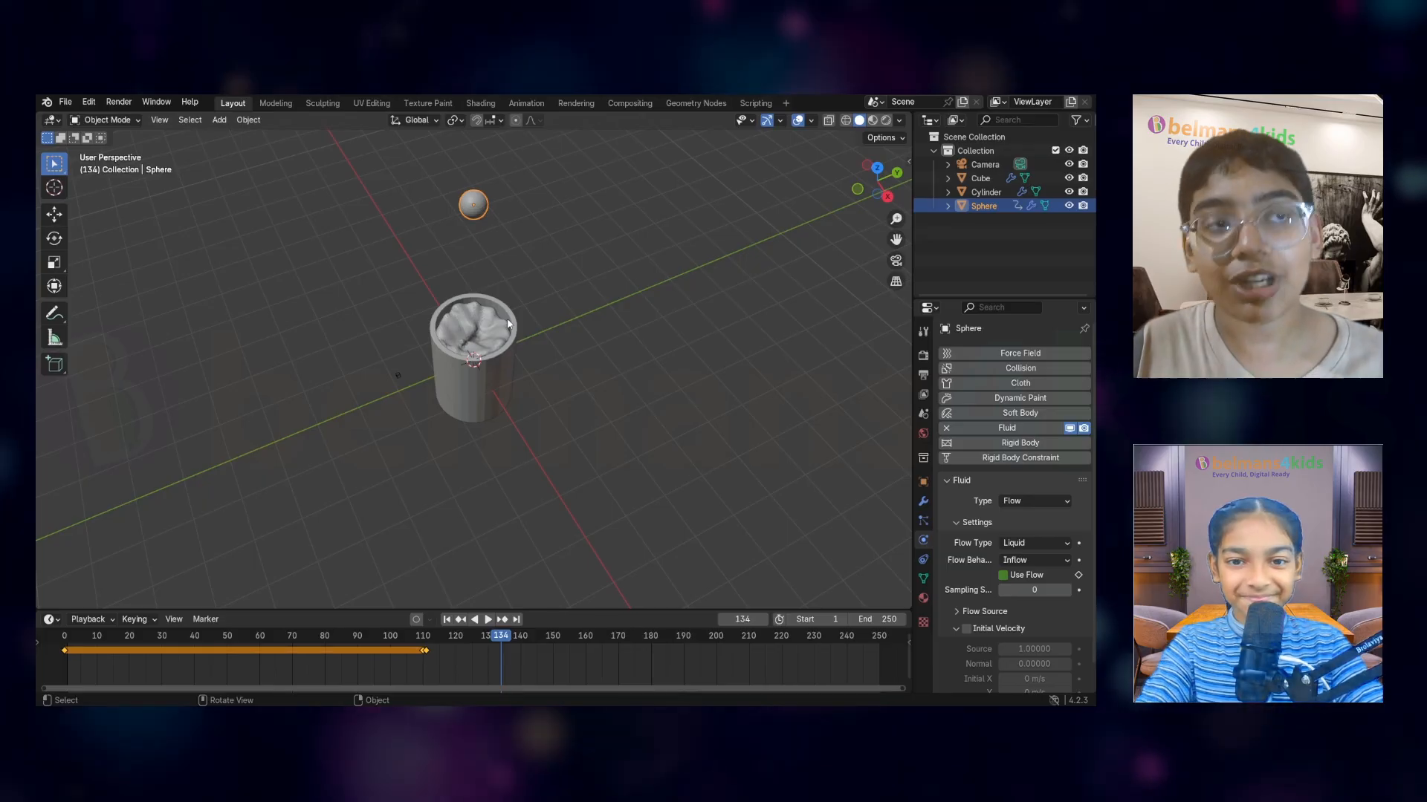
{"action": "scroll", "coordinate": [505, 321], "scroll_direction": "up", "scroll_amount": 8}
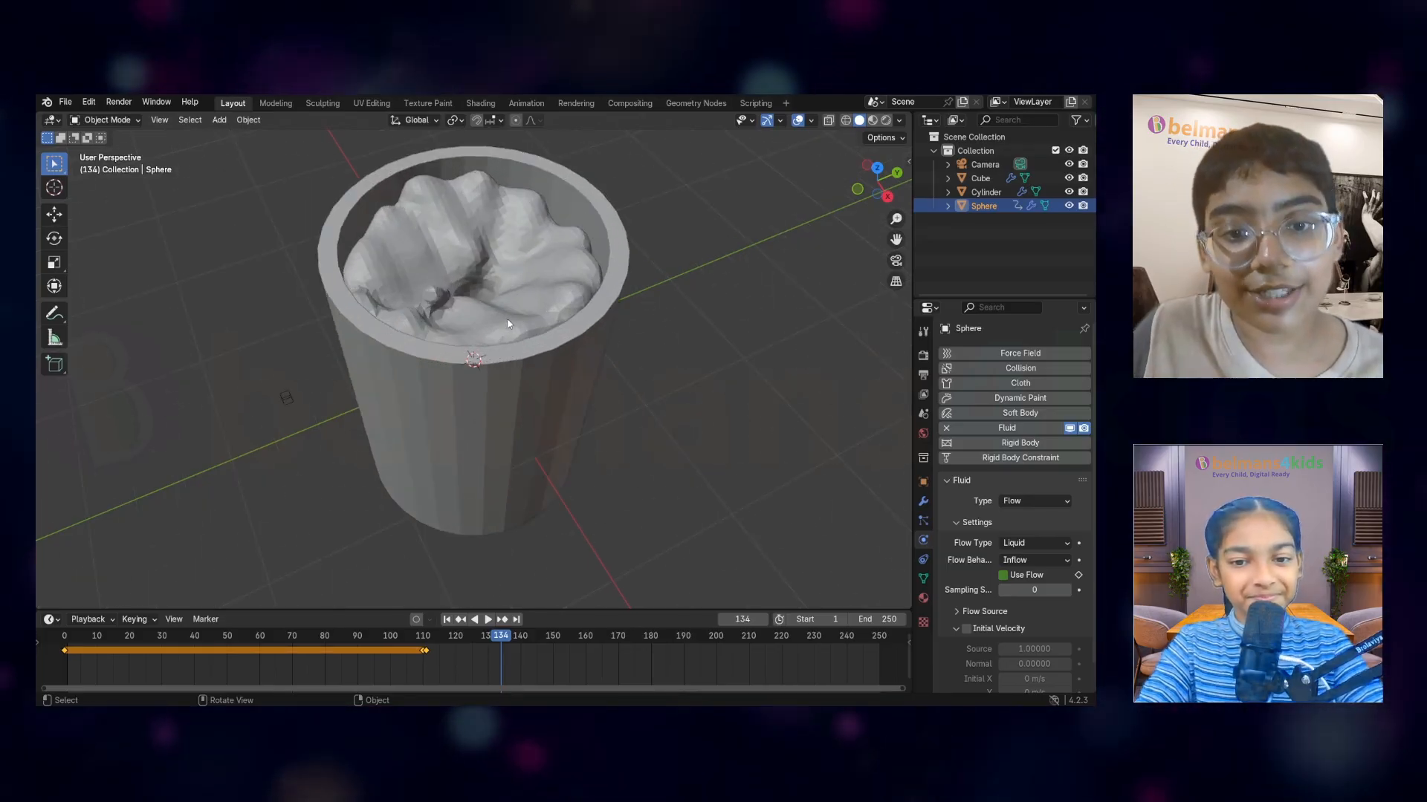
{"action": "scroll", "coordinate": [490, 360], "scroll_direction": "up", "scroll_amount": 2}
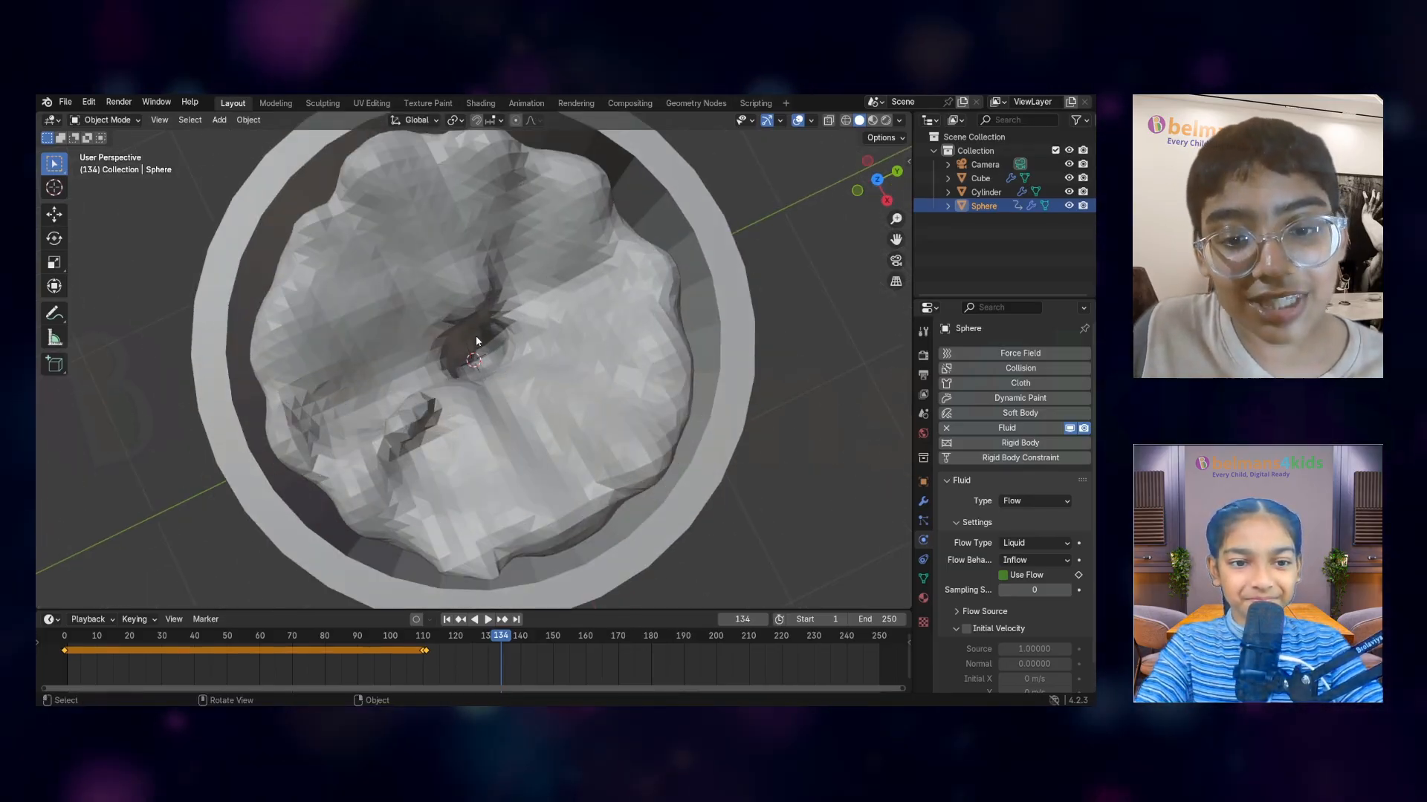
Select the fluid domain cube and set its resolution divisions to 140
{"action": "scroll", "coordinate": [477, 340], "scroll_direction": "up", "scroll_amount": 2}
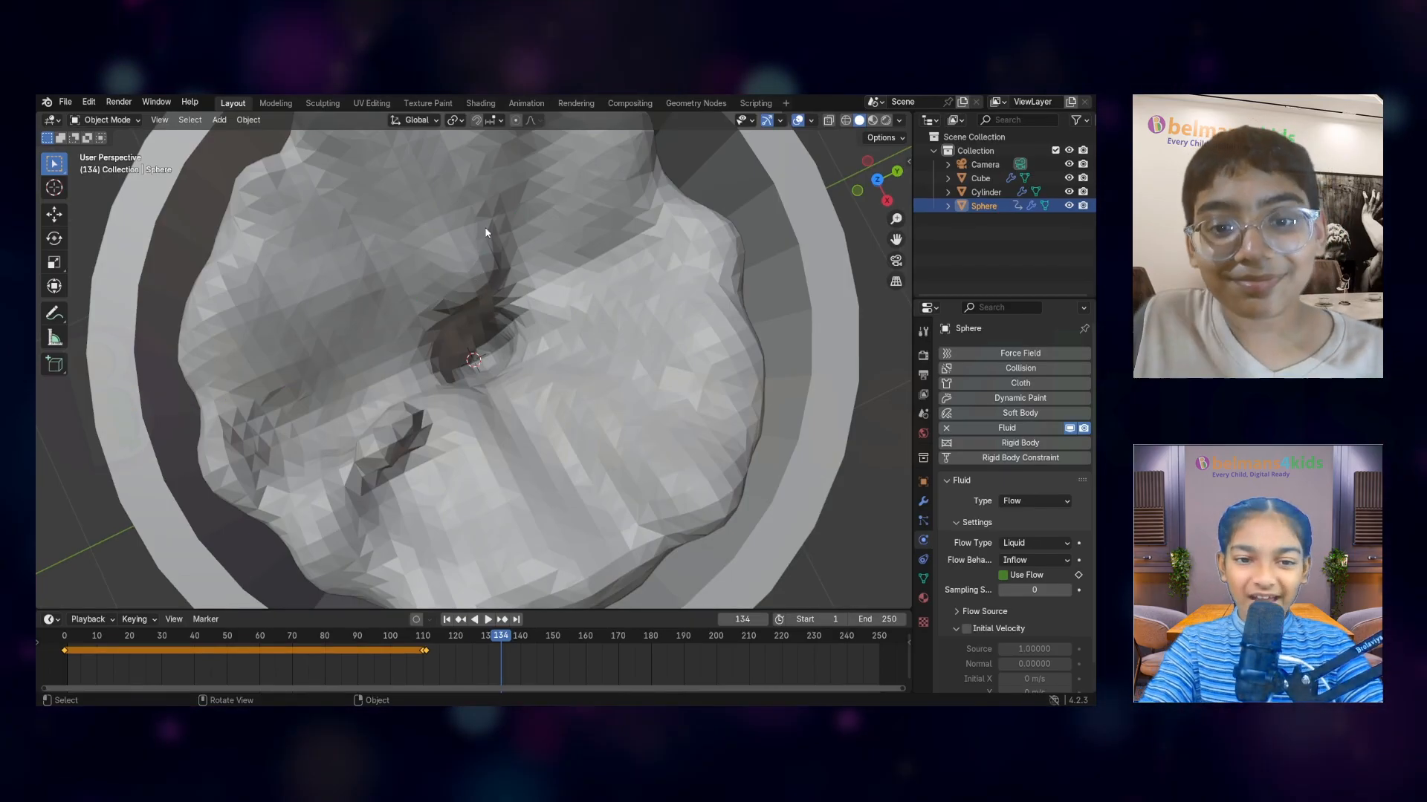
{"action": "scroll", "coordinate": [490, 237], "scroll_direction": "down", "scroll_amount": 6}
{"action": "middle_click_drag", "start_coordinate": [512, 263], "coordinate": [496, 171]}
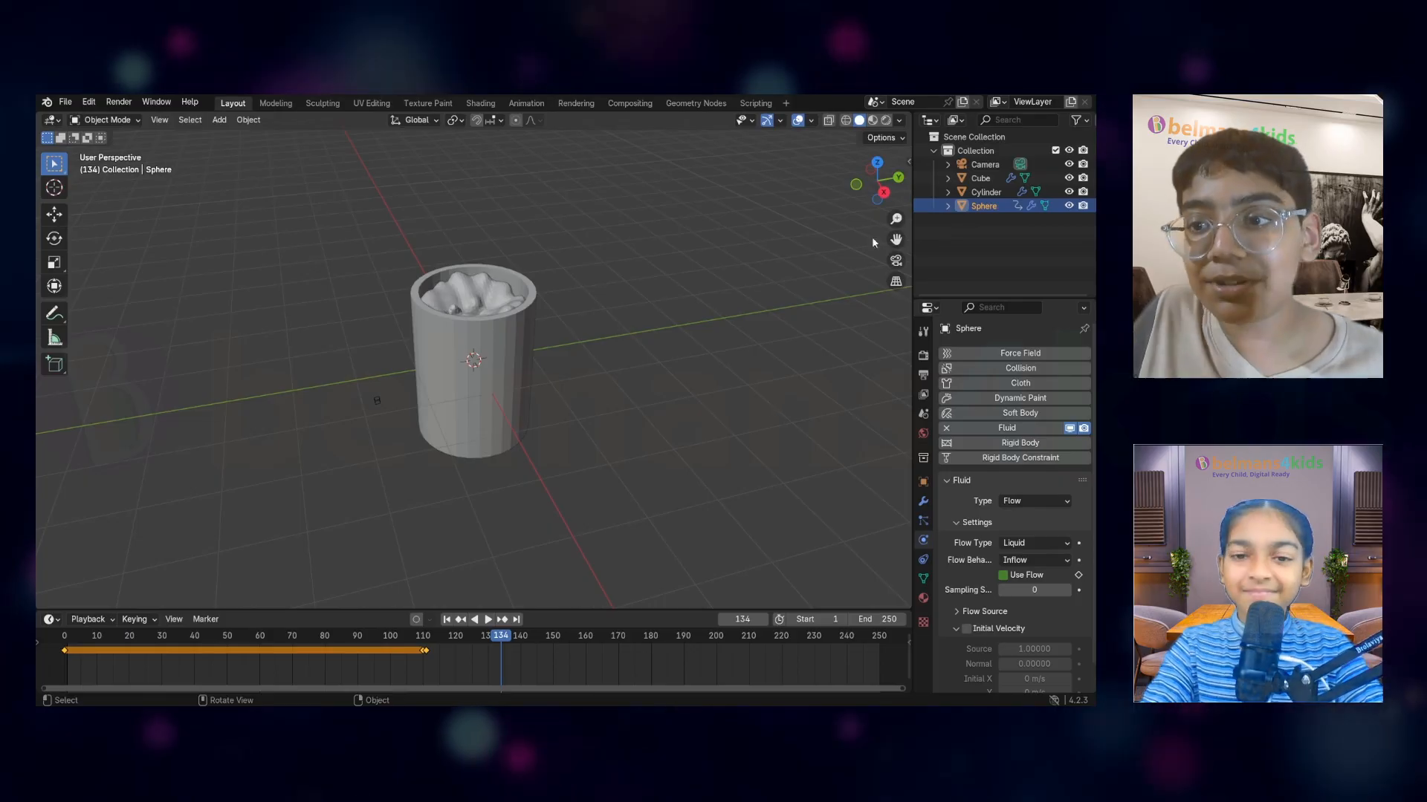
{"action": "left_click", "coordinate": [981, 180]}
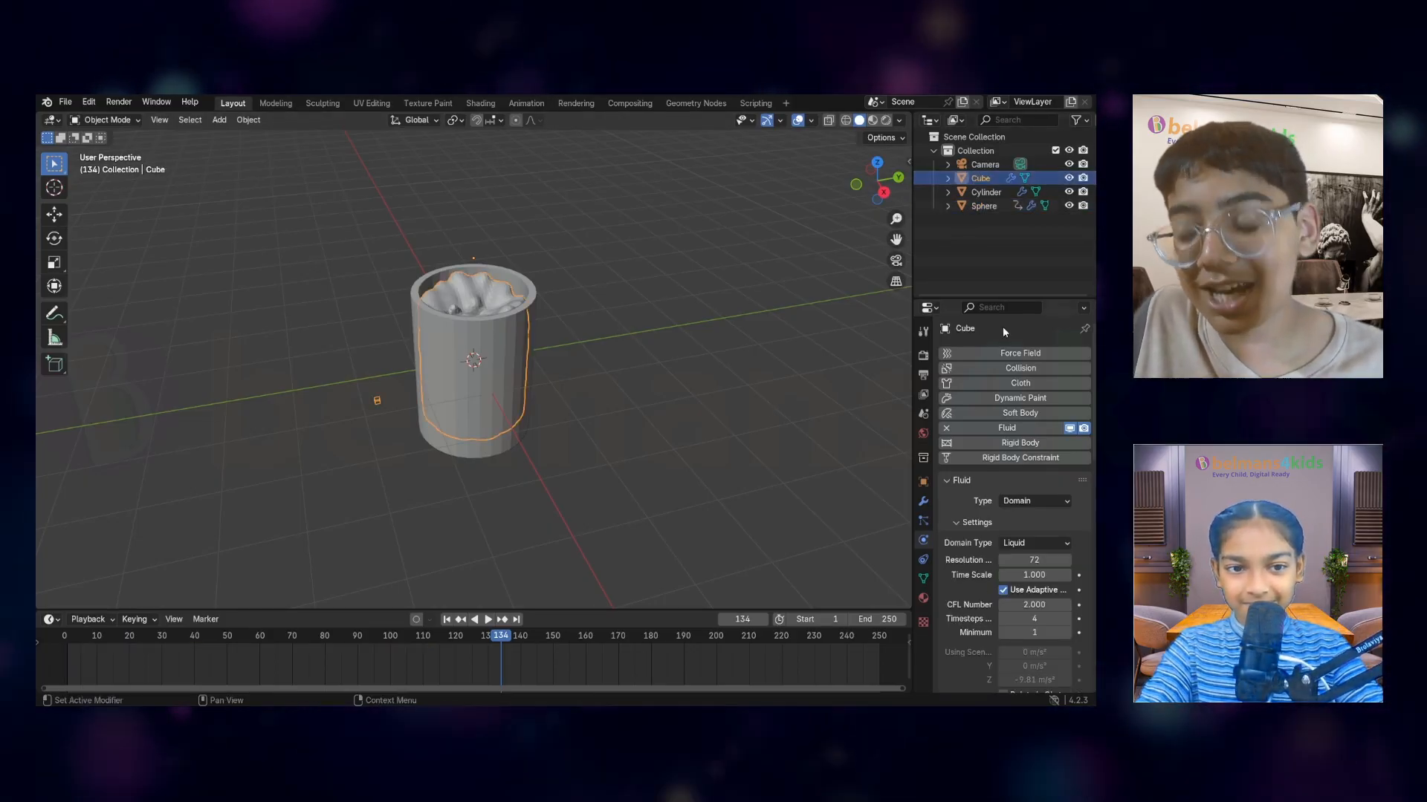
{"action": "scroll", "coordinate": [1019, 515], "scroll_direction": "down", "scroll_amount": 2}
{"action": "middle_click_drag", "start_coordinate": [714, 424], "coordinate": [715, 467]}
{"action": "scroll", "coordinate": [626, 360], "scroll_direction": "up", "scroll_amount": 3}
{"action": "middle_click_drag", "start_coordinate": [627, 360], "coordinate": [649, 390]}
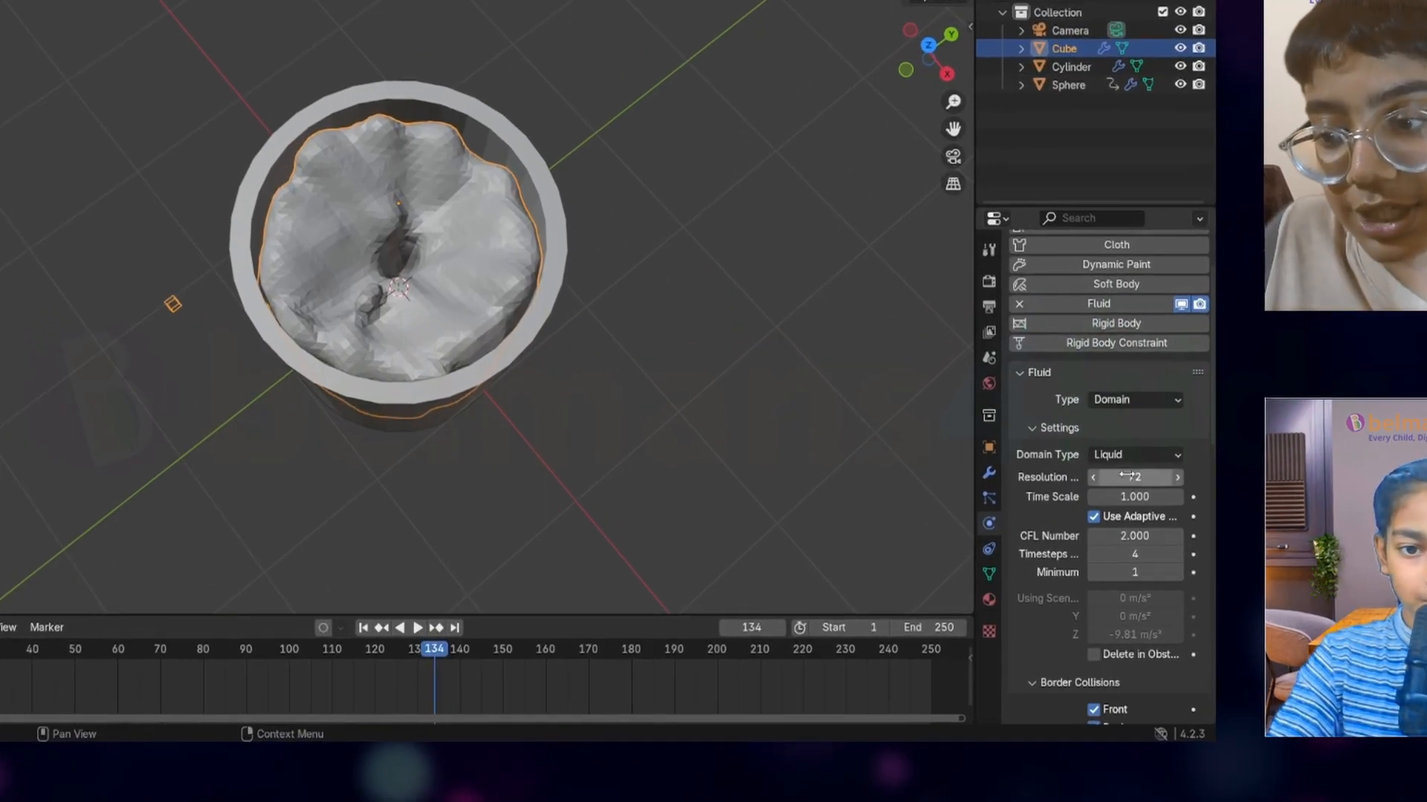
{"action": "left_click", "coordinate": [1126, 476]}
{"action": "type", "text": "15"}
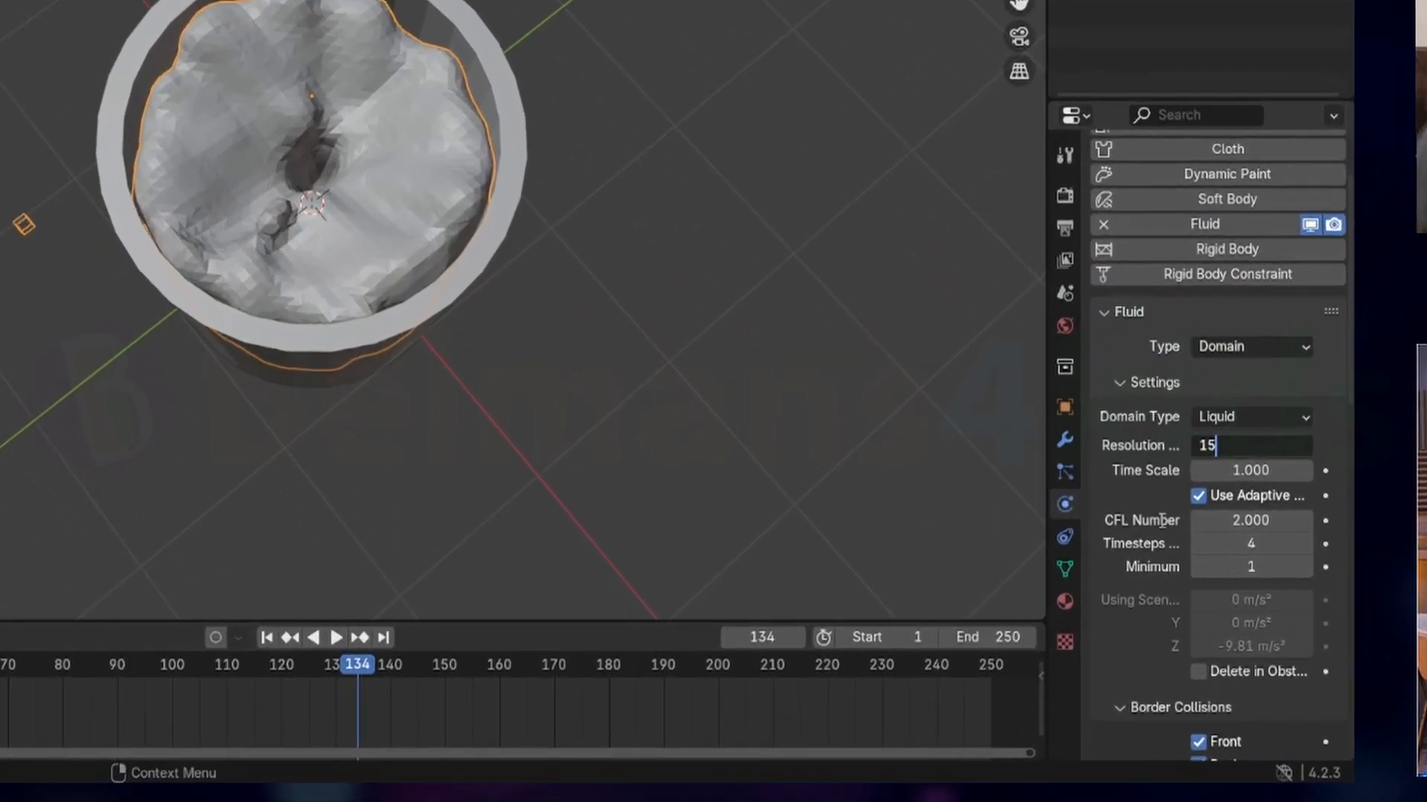
{"action": "type", "text": "0"}
{"action": "key", "text": "Return"}
{"action": "left_click", "coordinate": [1257, 436]}
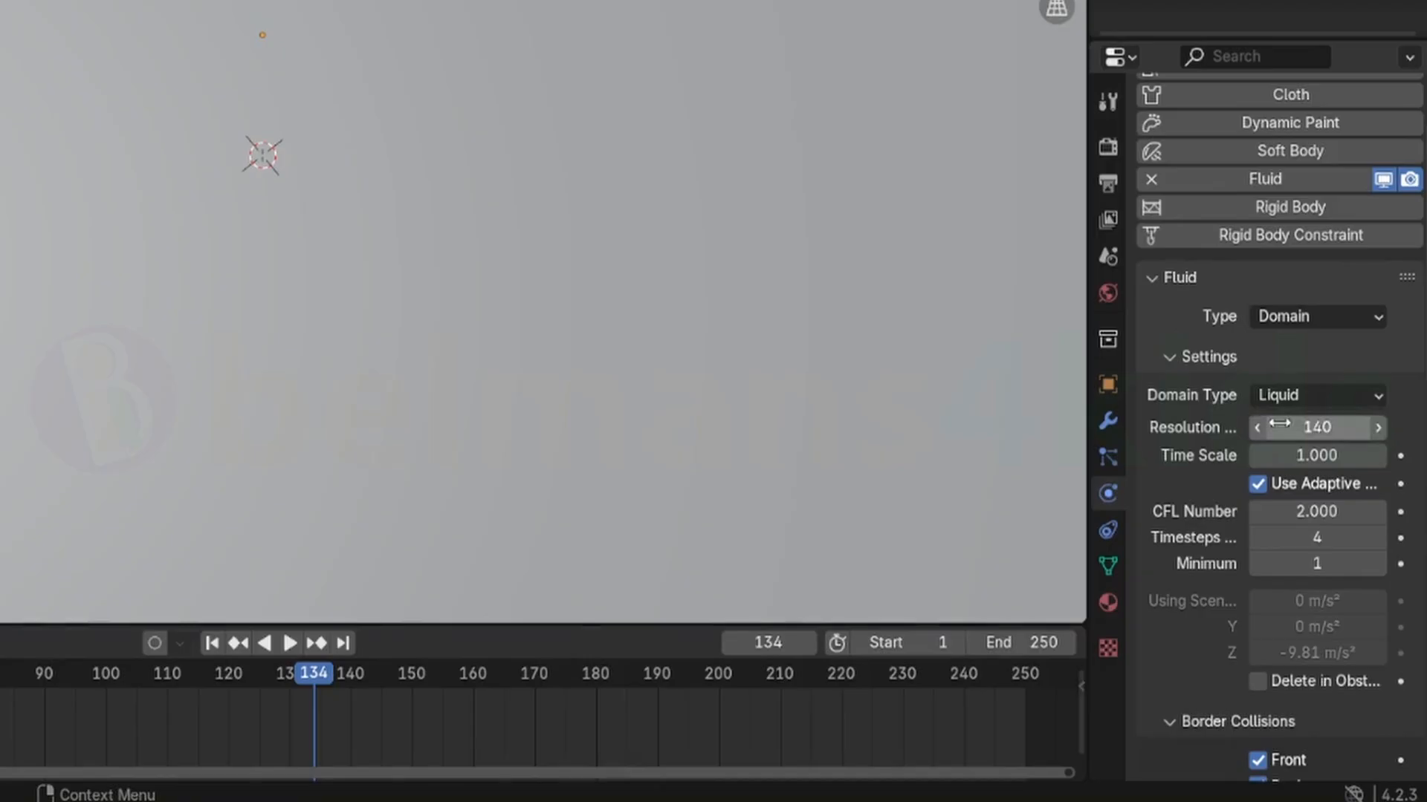
Set the domain's cache type to All and bake the entire fluid simulation
{"action": "scroll", "coordinate": [1263, 422], "scroll_direction": "down", "scroll_amount": 5}
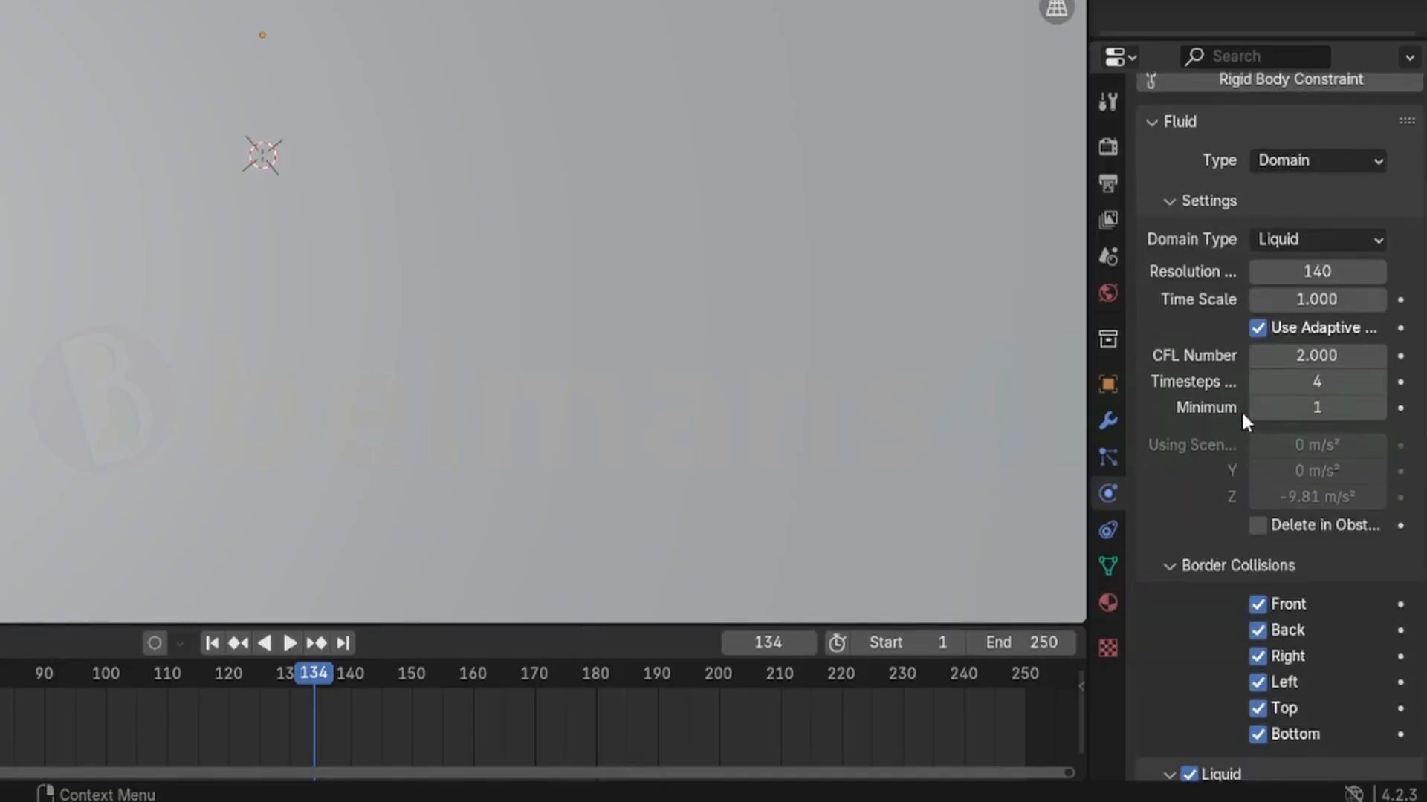
{"action": "scroll", "coordinate": [1241, 416], "scroll_direction": "down", "scroll_amount": 20}
{"action": "scroll", "coordinate": [1238, 415], "scroll_direction": "down", "scroll_amount": 9}
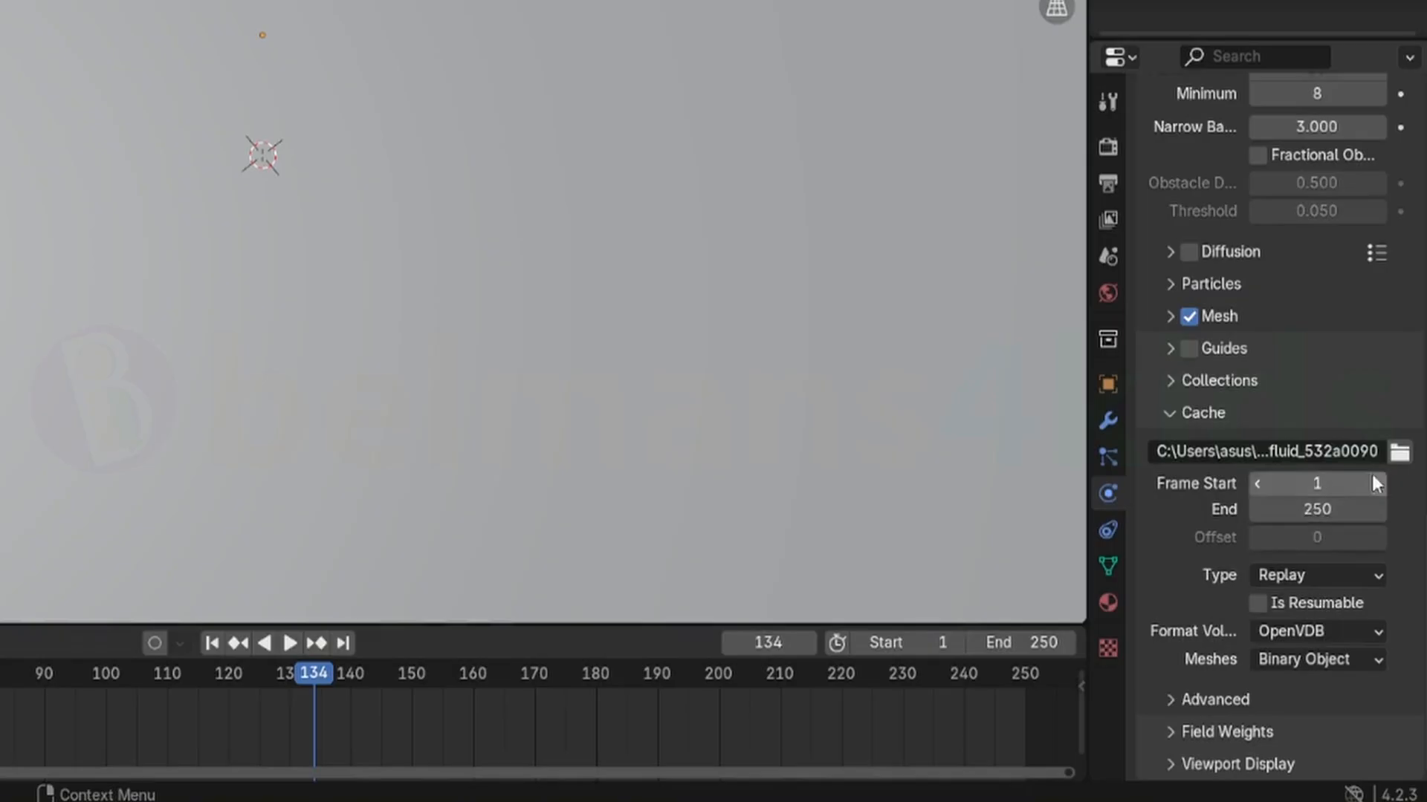
{"action": "left_click", "coordinate": [1286, 572]}
{"action": "left_click", "coordinate": [1292, 658]}
{"action": "scroll", "coordinate": [1291, 663], "scroll_direction": "down", "scroll_amount": 1}
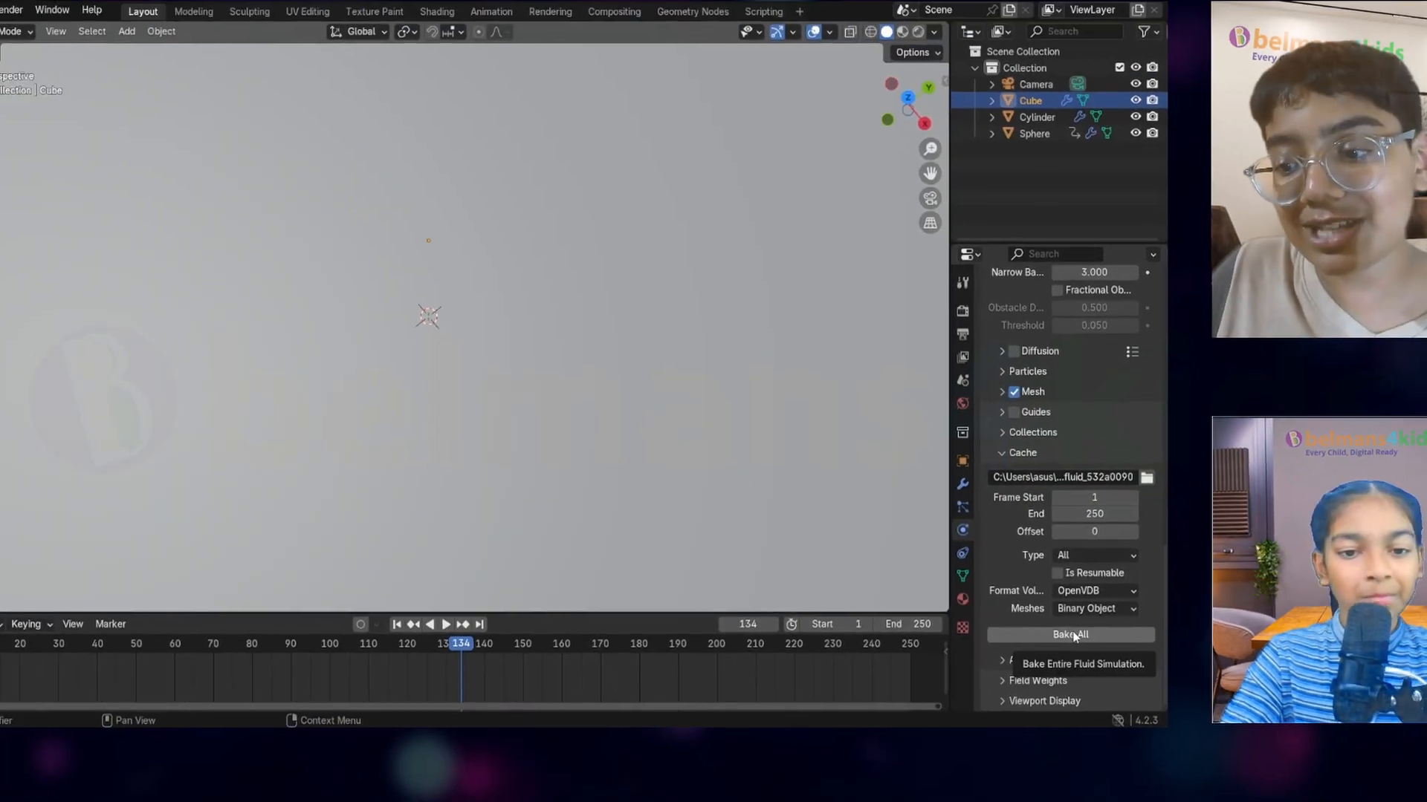
{"action": "left_click", "coordinate": [1073, 636]}
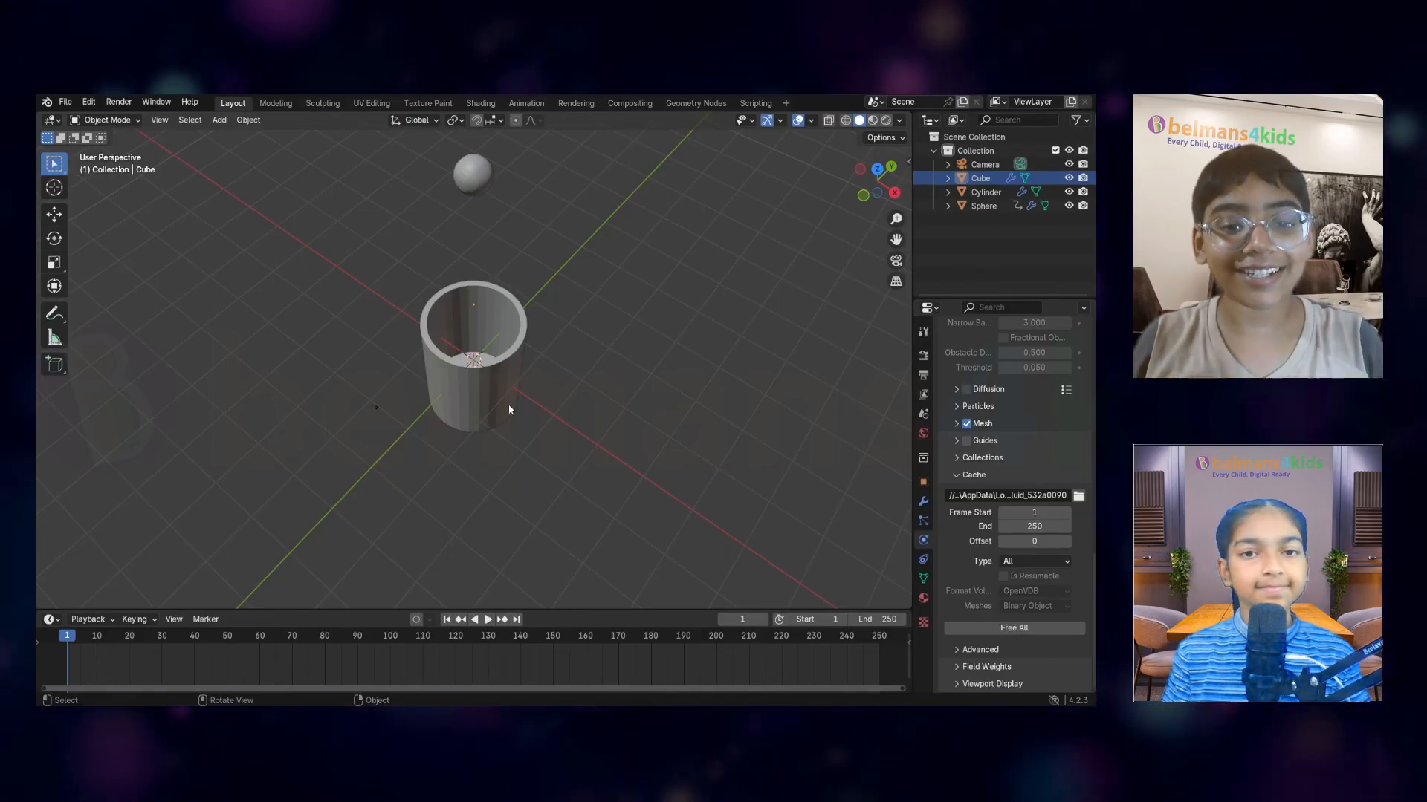
Play the baked simulation and examine up close how the liquid fills and settles in the cup
{"action": "left_click", "coordinate": [488, 619]}
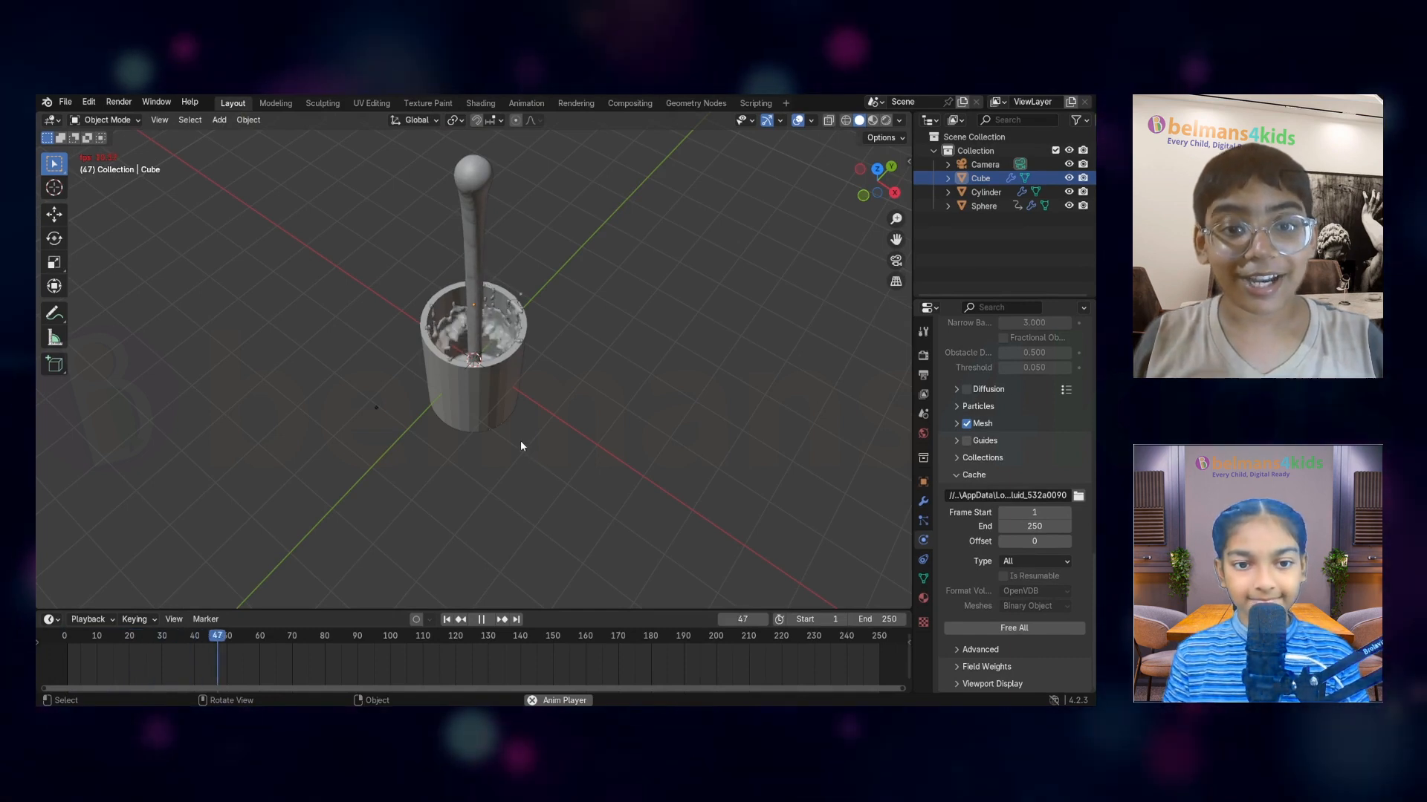
{"action": "scroll", "coordinate": [520, 440], "scroll_direction": "up", "scroll_amount": 6}
{"action": "scroll", "coordinate": [520, 446], "scroll_direction": "up", "scroll_amount": 5}
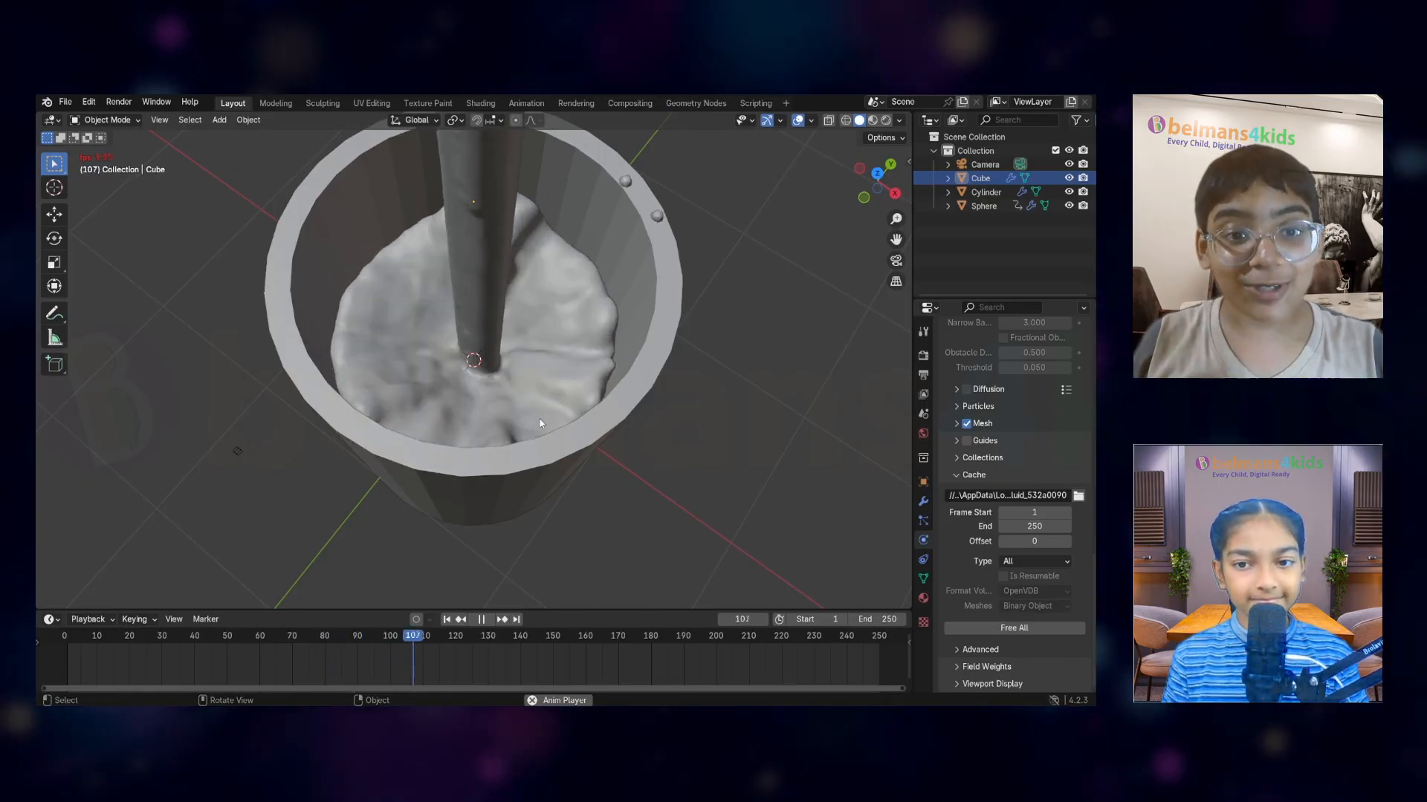
{"action": "scroll", "coordinate": [540, 419], "scroll_direction": "up", "scroll_amount": 3}
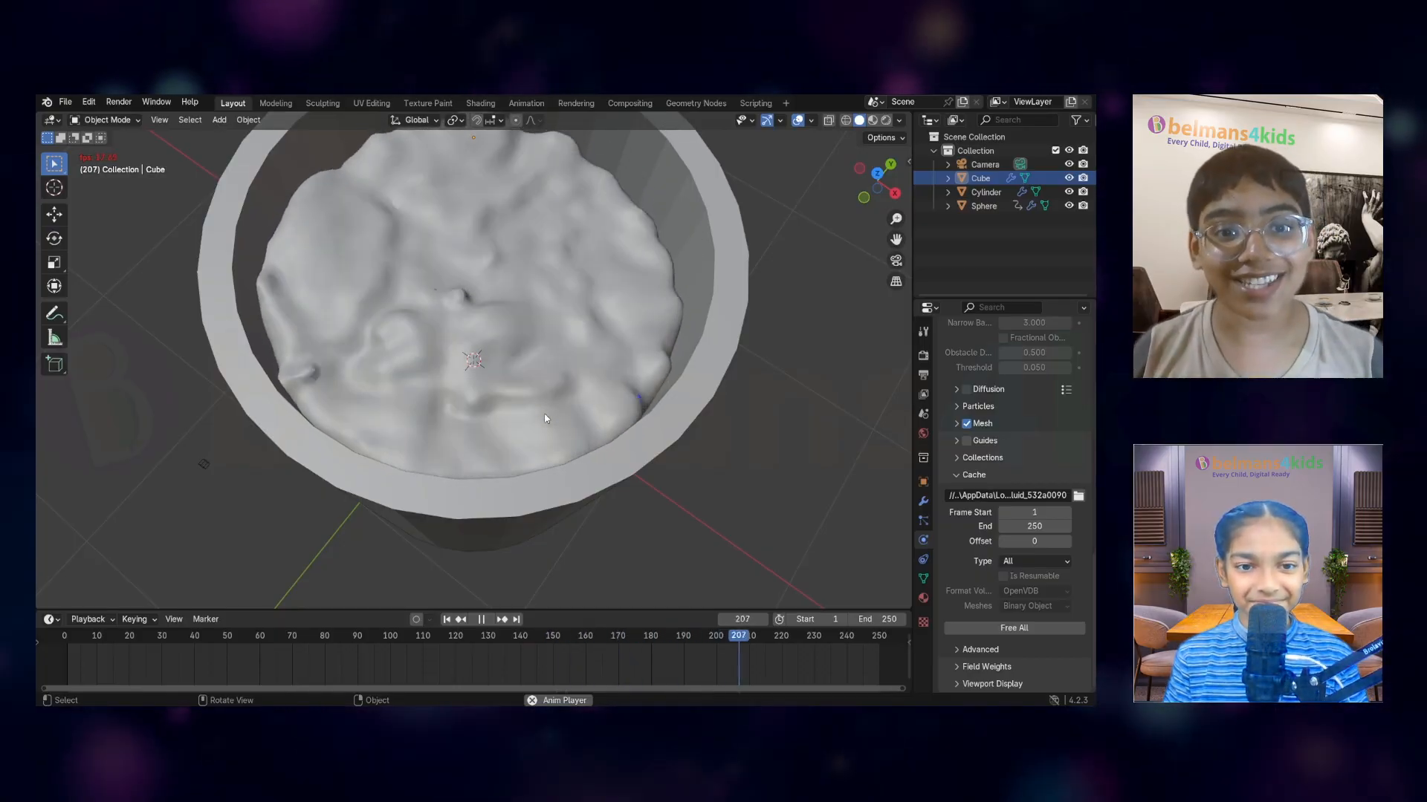
{"action": "scroll", "coordinate": [526, 335], "scroll_direction": "up", "scroll_amount": 2}
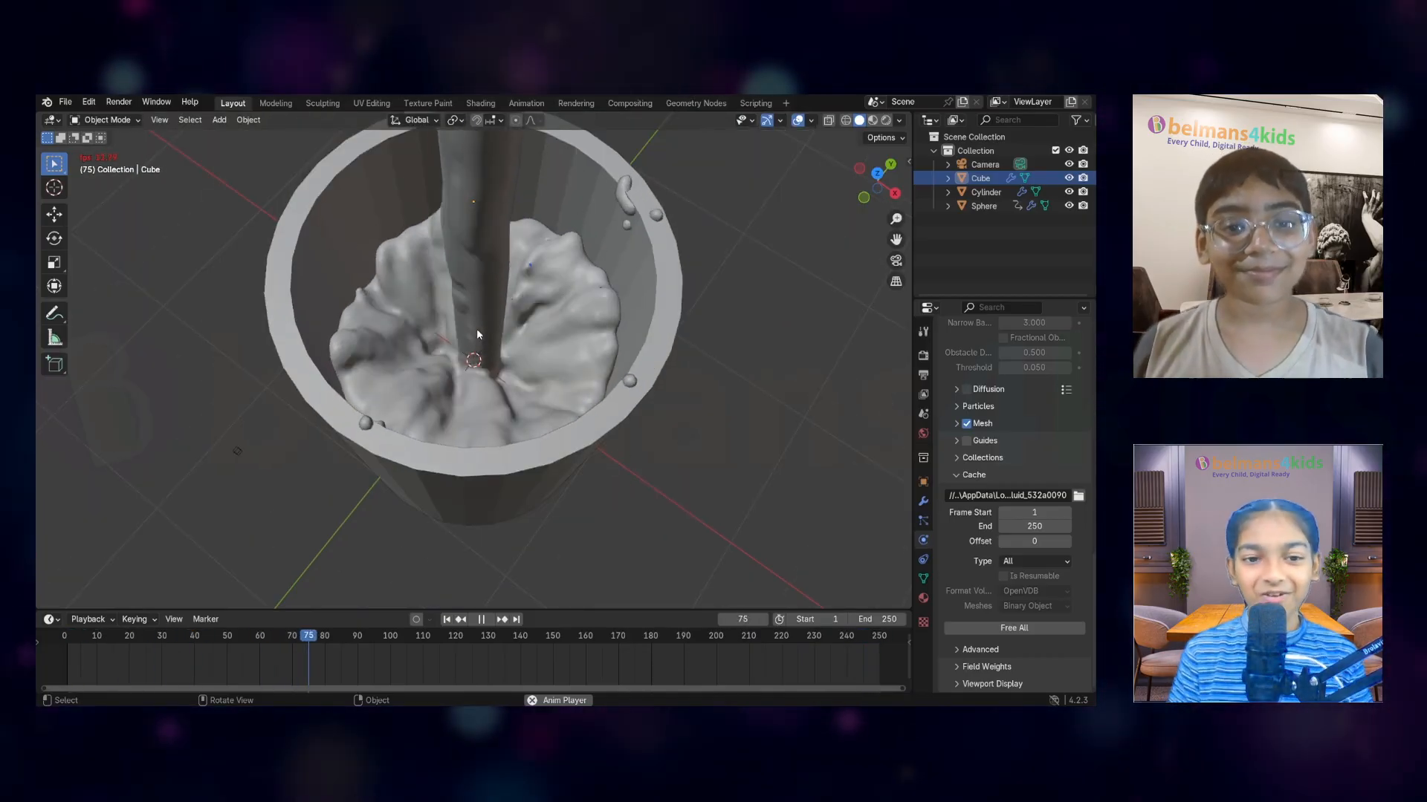
{"action": "key", "text": "space"}
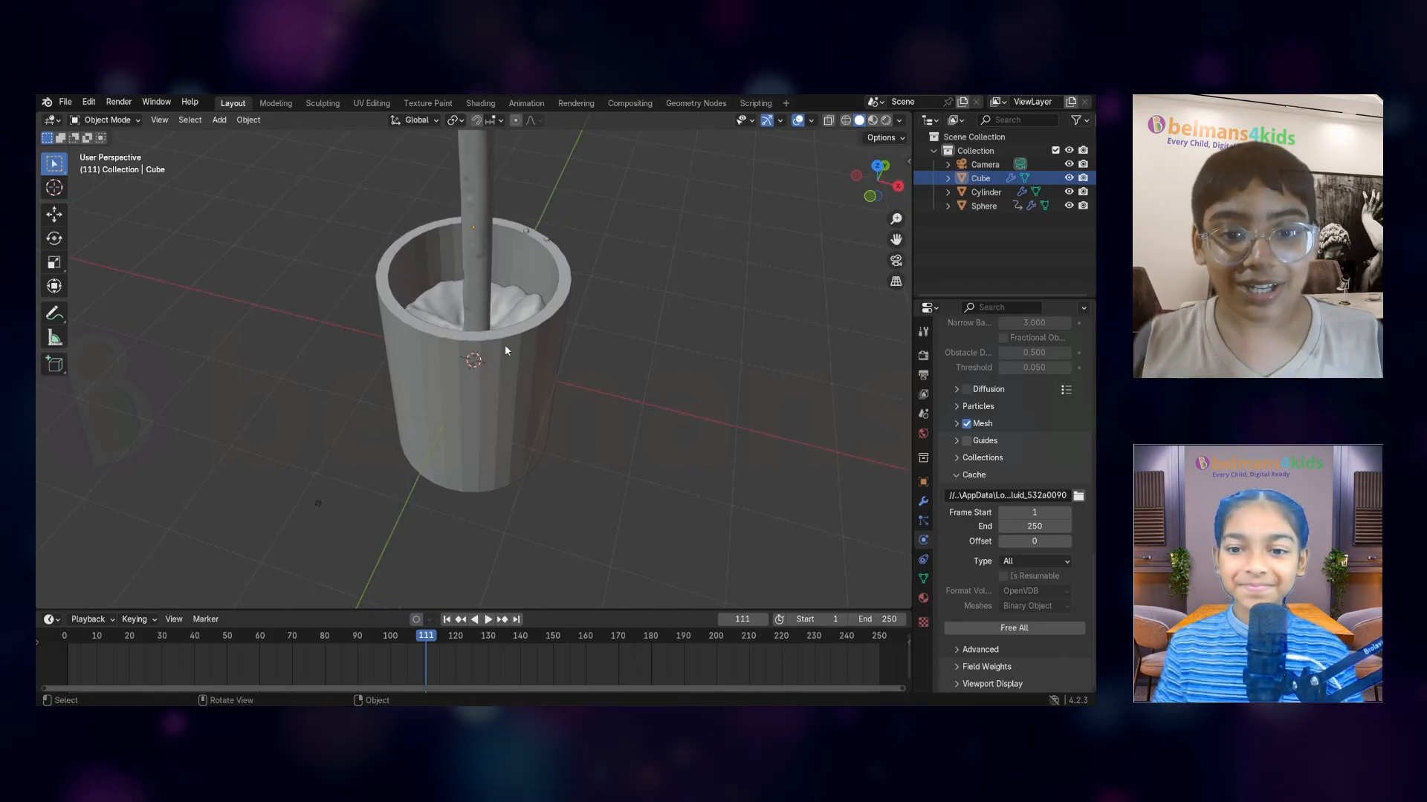
Create a new material on the cup cylinder and set its surface shader to Glass BSDF
{"action": "left_click", "coordinate": [505, 344]}
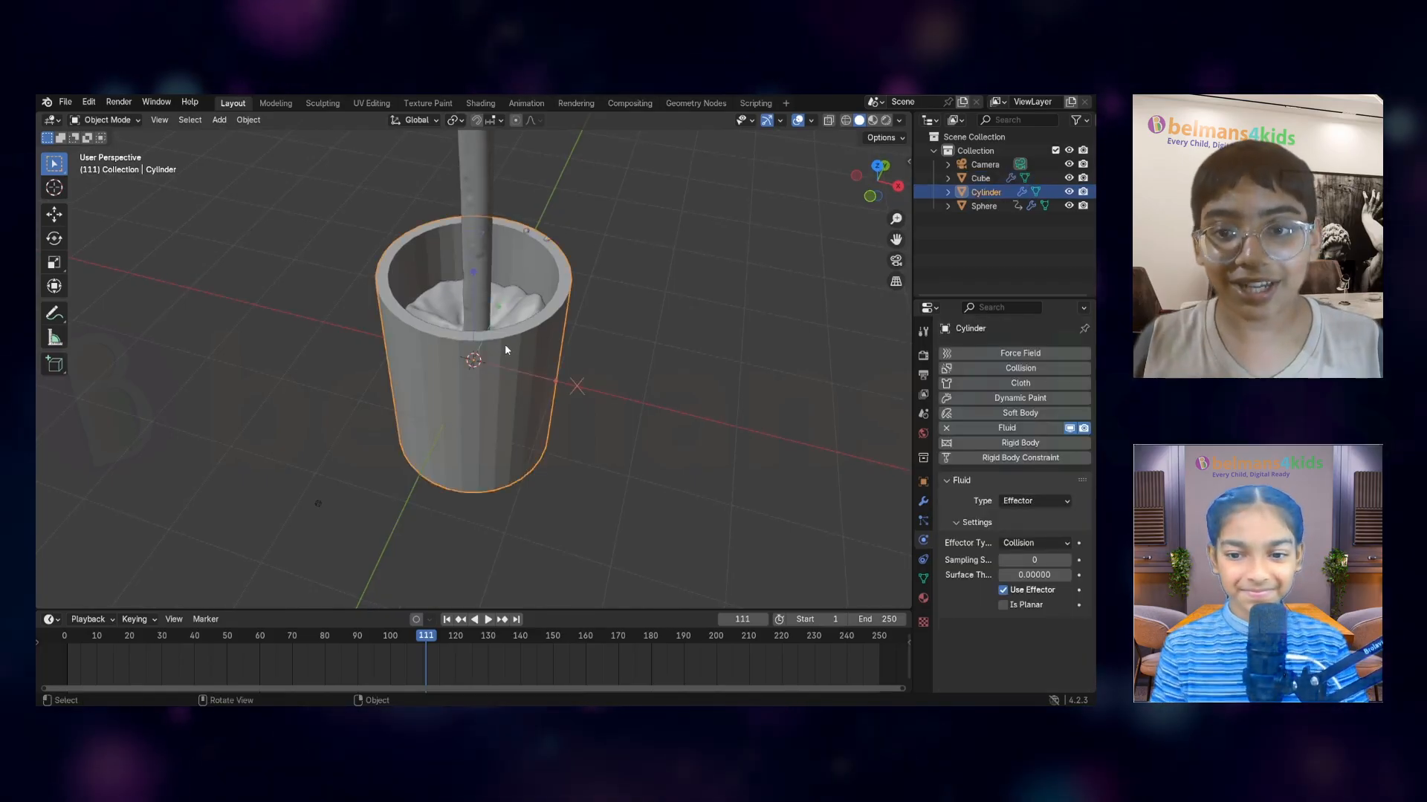
{"action": "scroll", "coordinate": [659, 416], "scroll_direction": "down", "scroll_amount": 1}
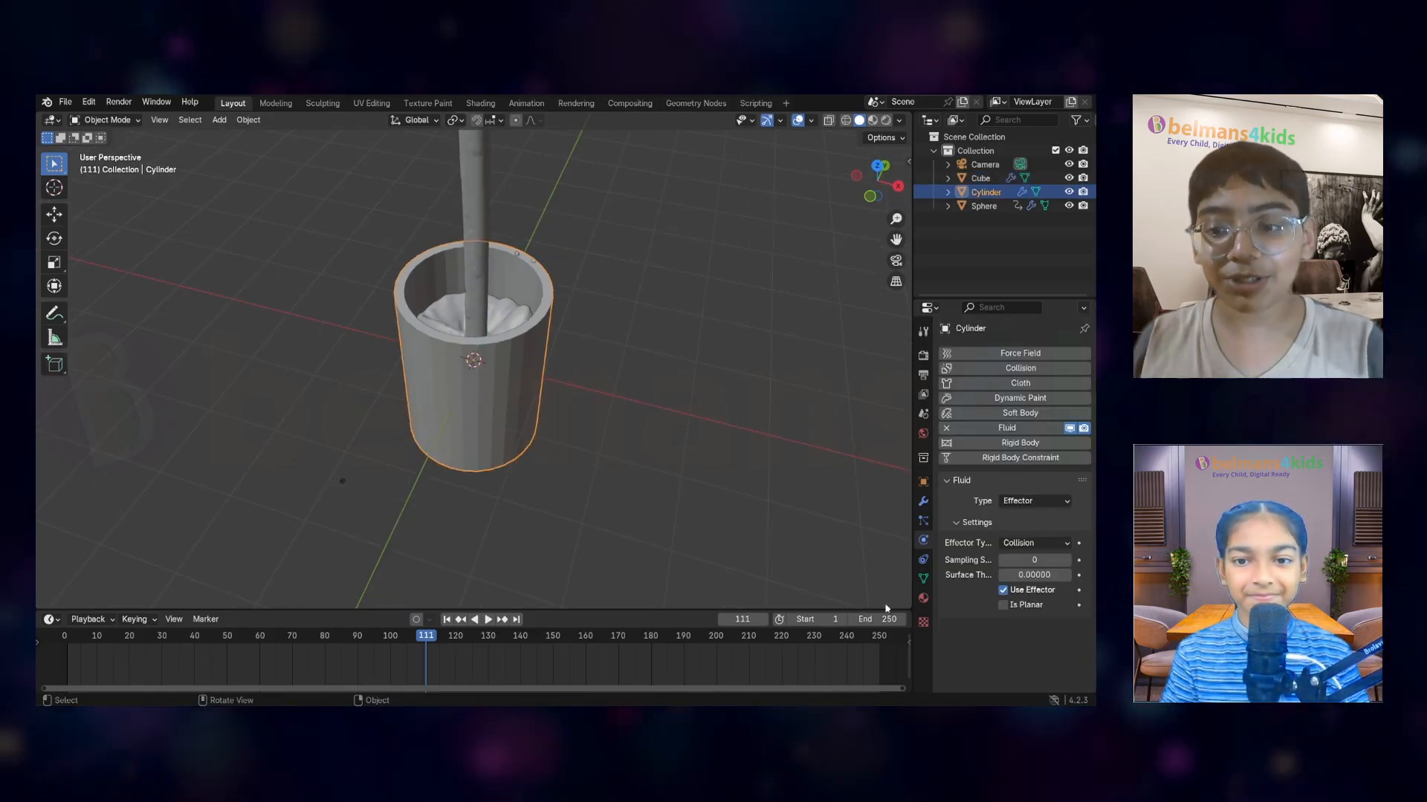
{"action": "left_click", "coordinate": [923, 598]}
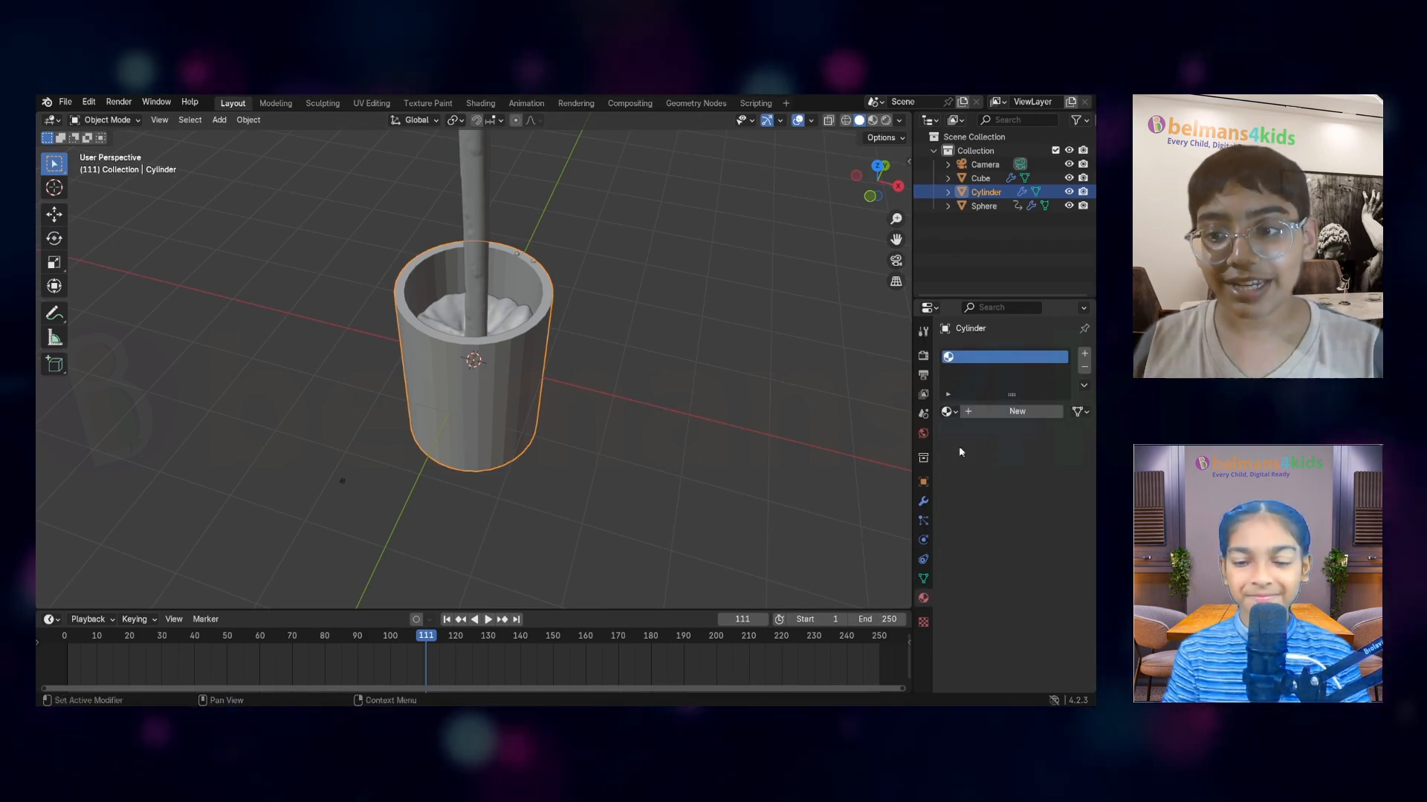
{"action": "left_click", "coordinate": [978, 413]}
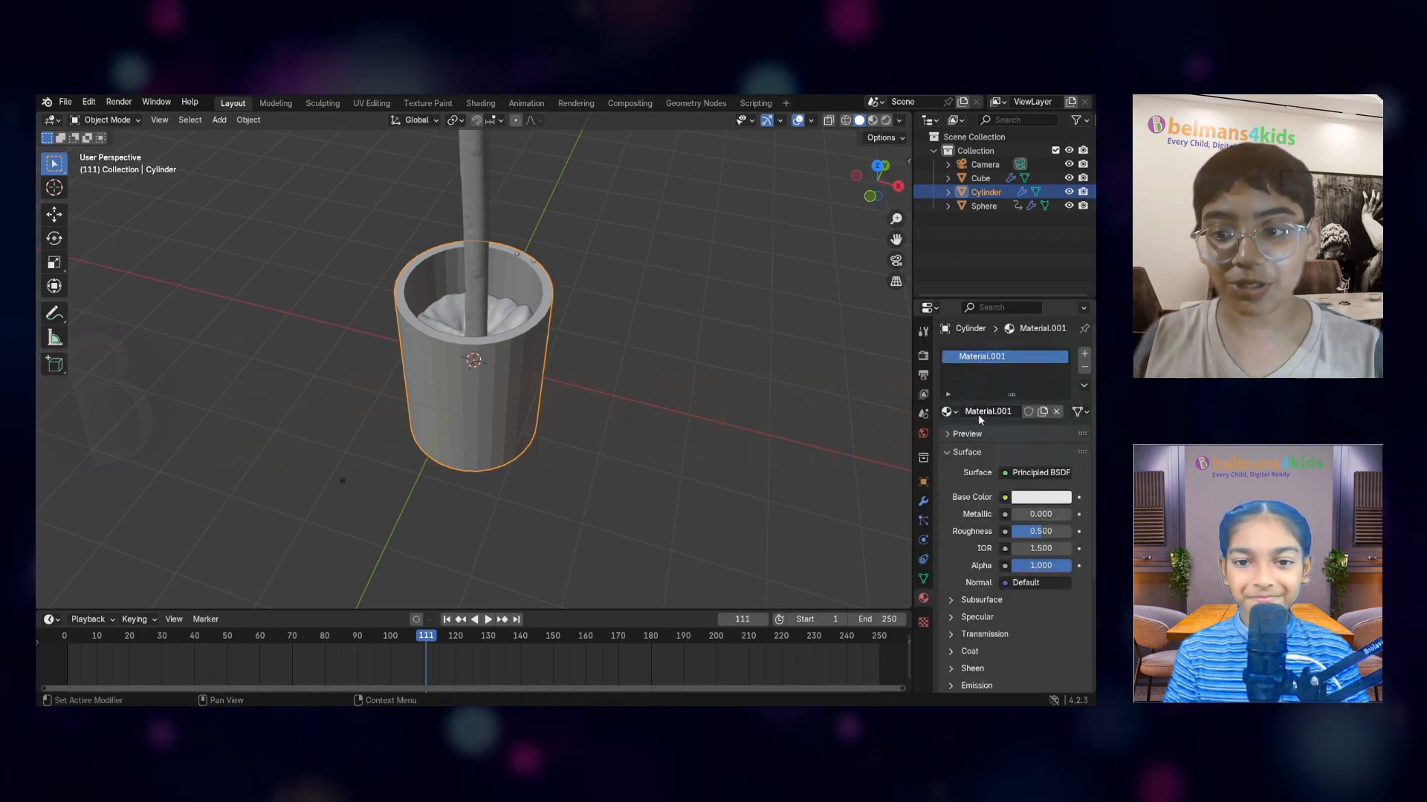
{"action": "left_click", "coordinate": [1021, 475]}
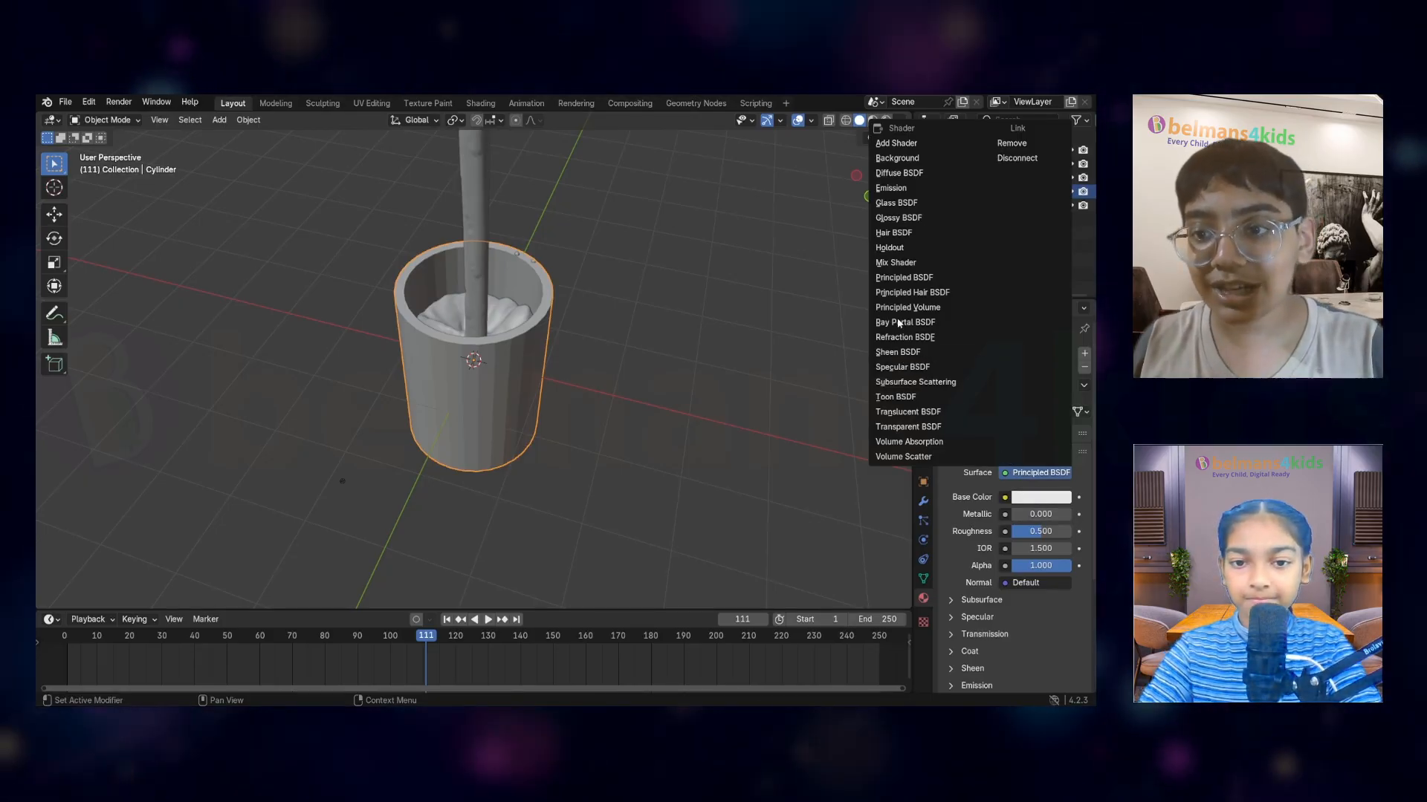
{"action": "left_click", "coordinate": [897, 205]}
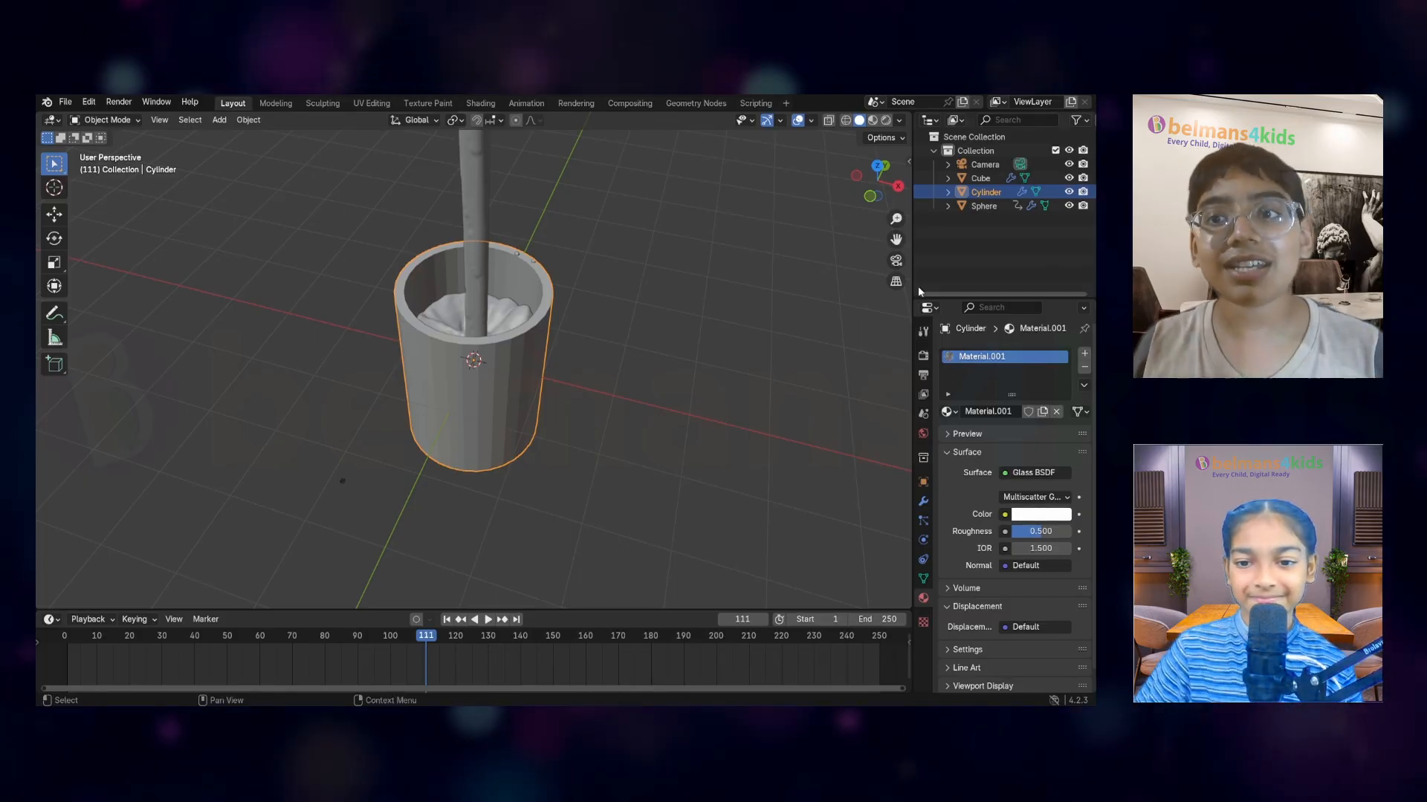
Switch the viewport to rendered shading and use brown_photostudio_02_2k.hdr as the environment texture for the world background color
{"action": "left_click", "coordinate": [886, 120]}
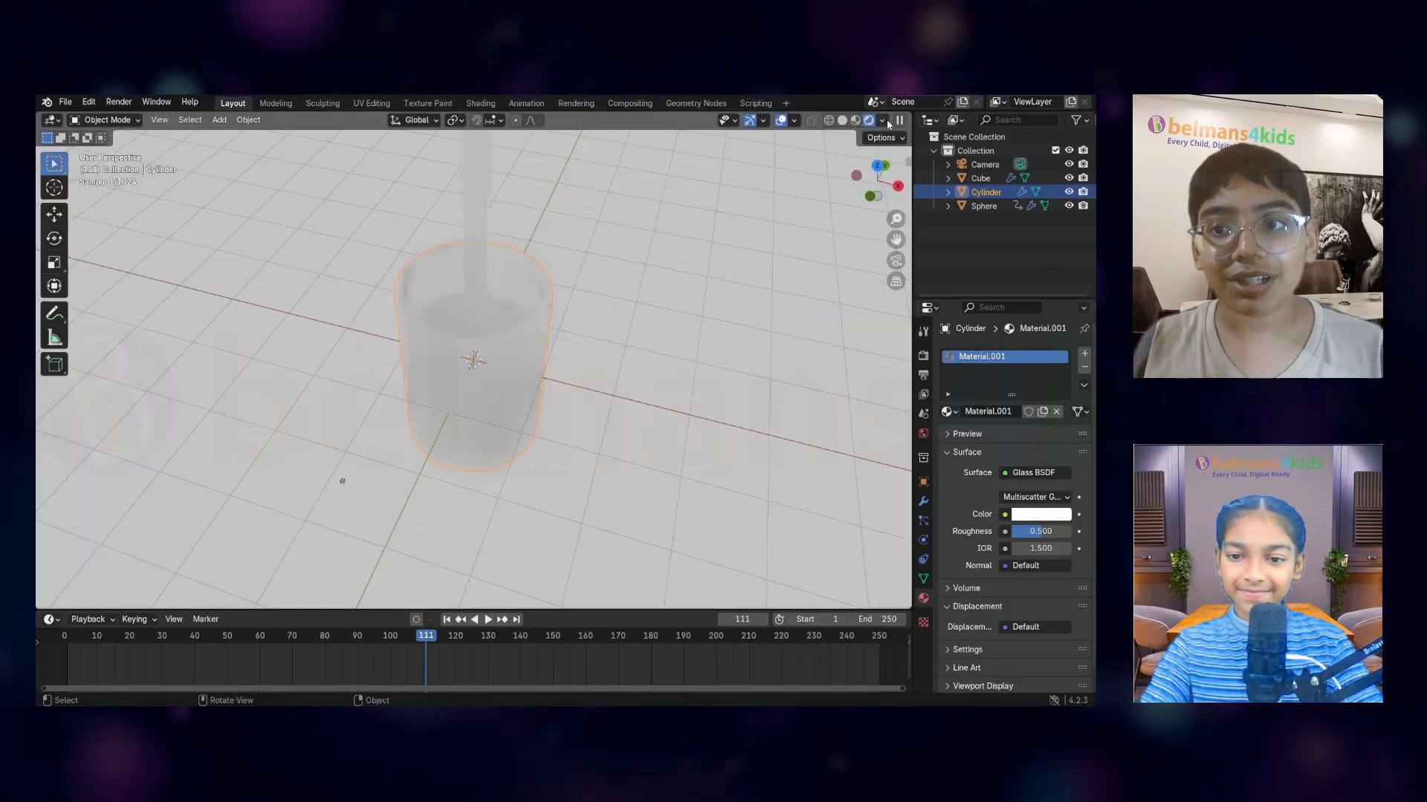
{"action": "middle_click_drag", "start_coordinate": [870, 156], "coordinate": [549, 353]}
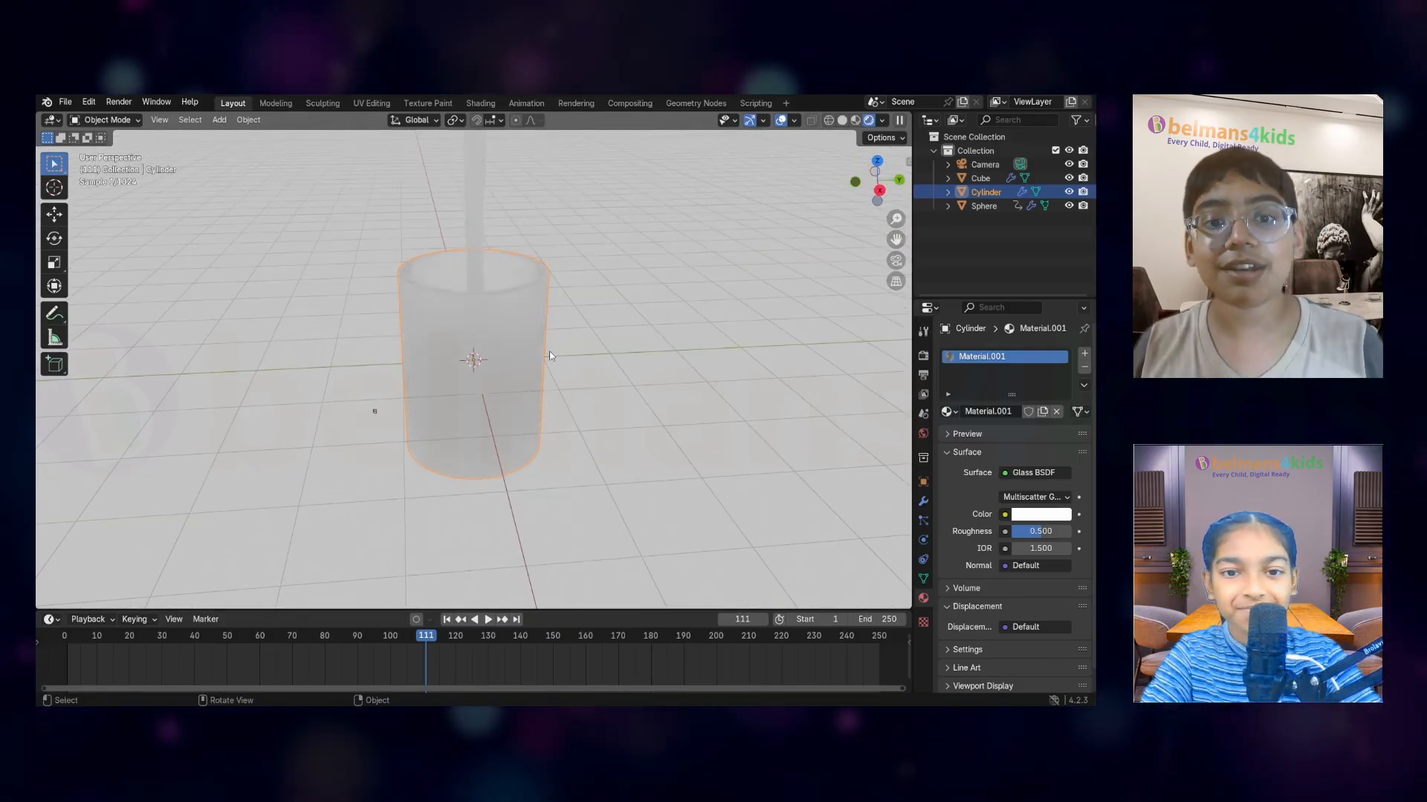
{"action": "left_click", "coordinate": [924, 436]}
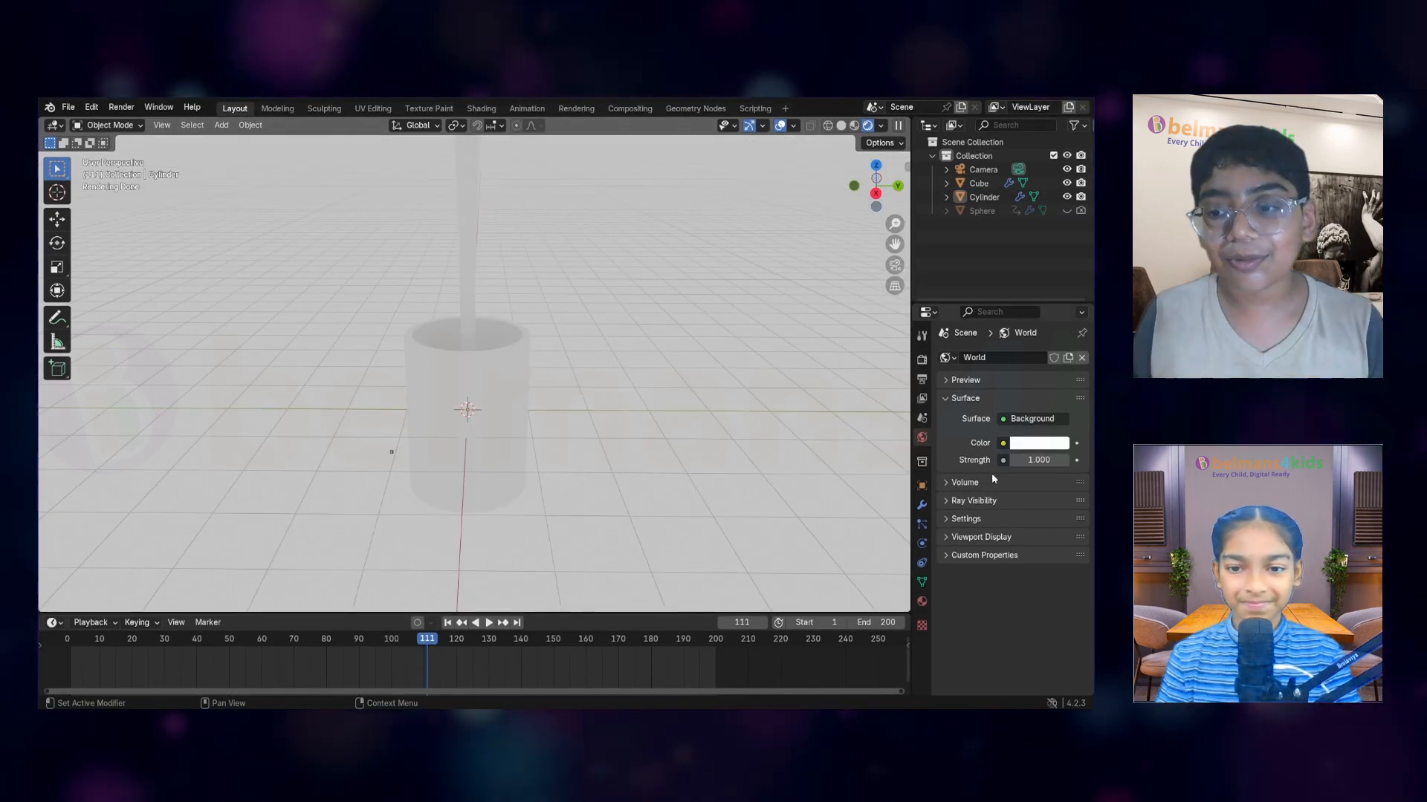
{"action": "left_click", "coordinate": [1002, 444]}
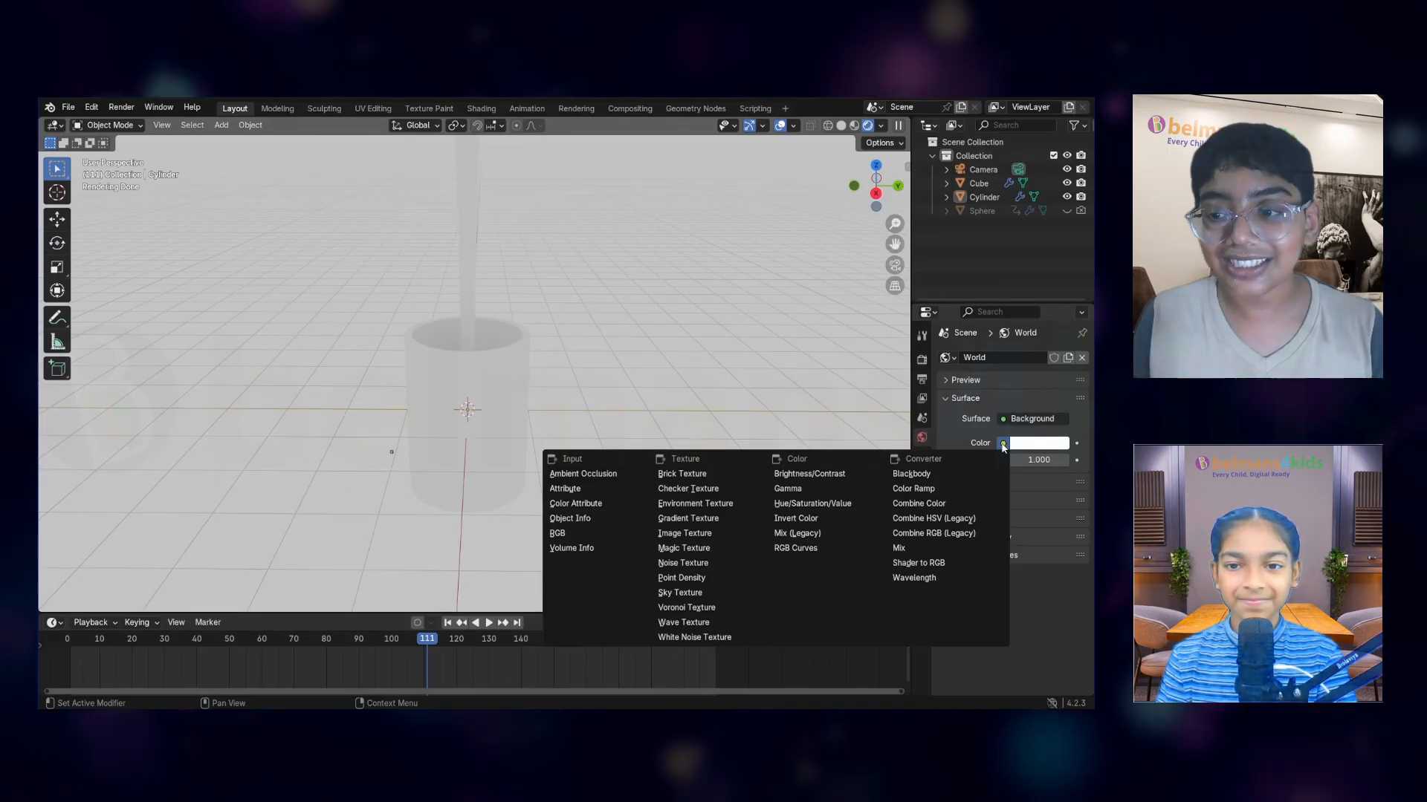
{"action": "left_click", "coordinate": [744, 505]}
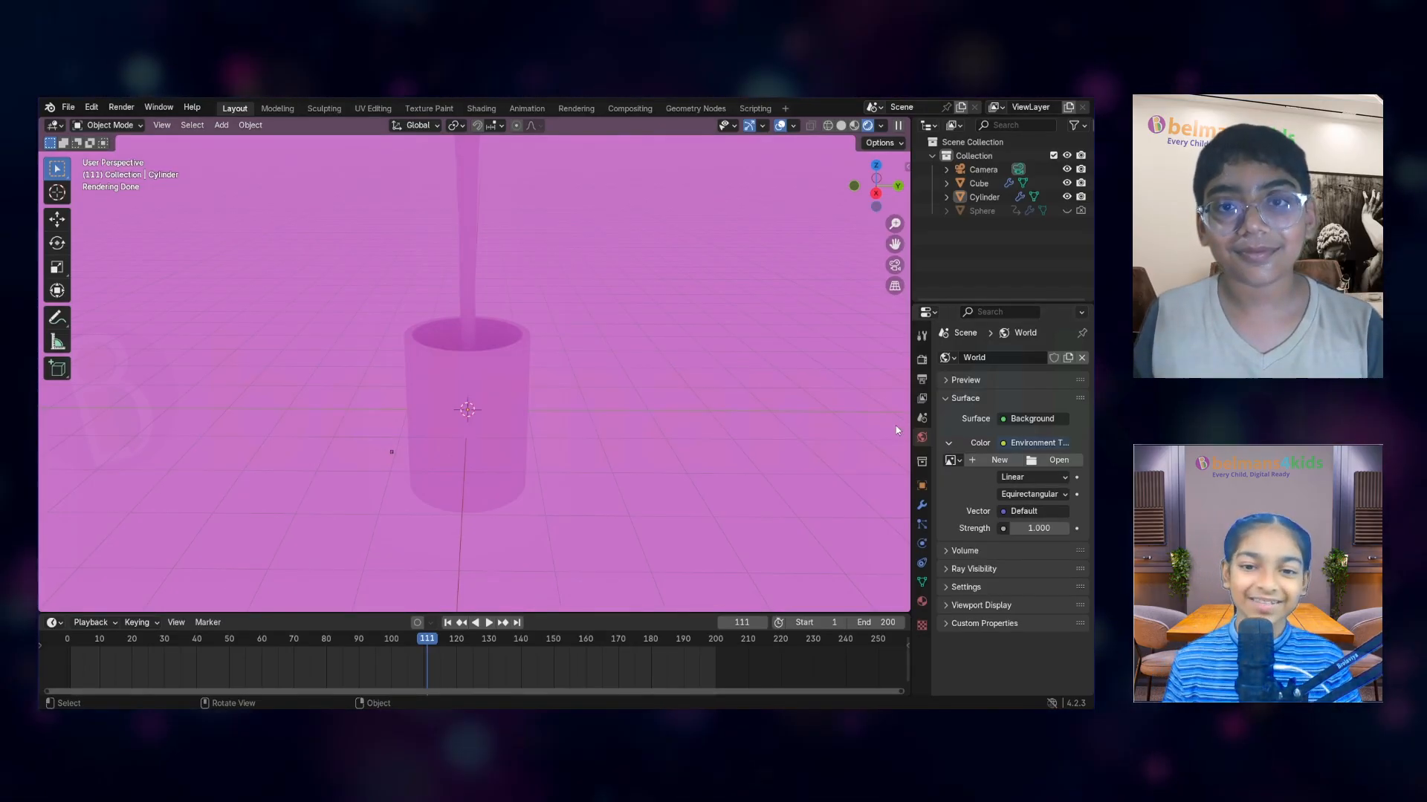
{"action": "left_click", "coordinate": [1052, 466]}
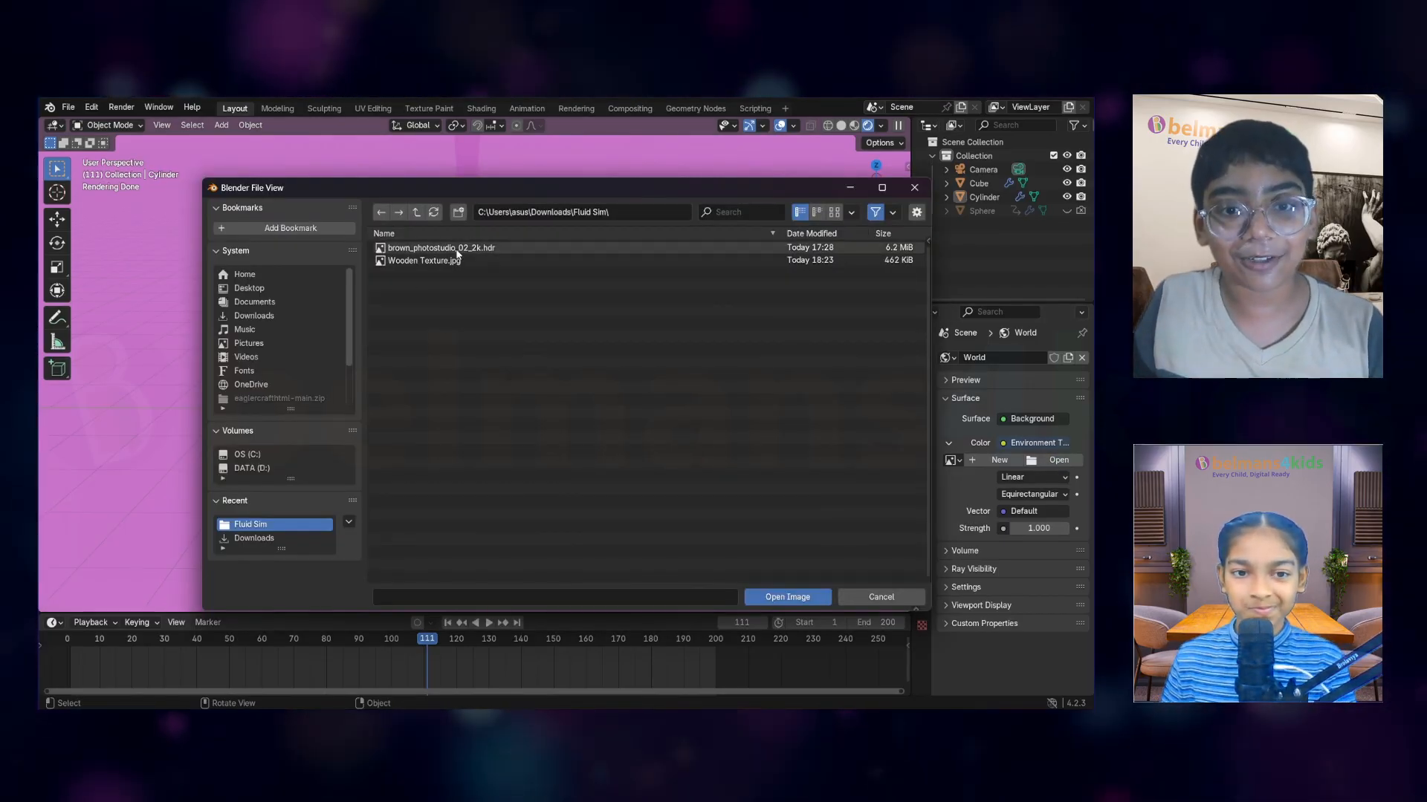
{"action": "double_click", "coordinate": [457, 253]}
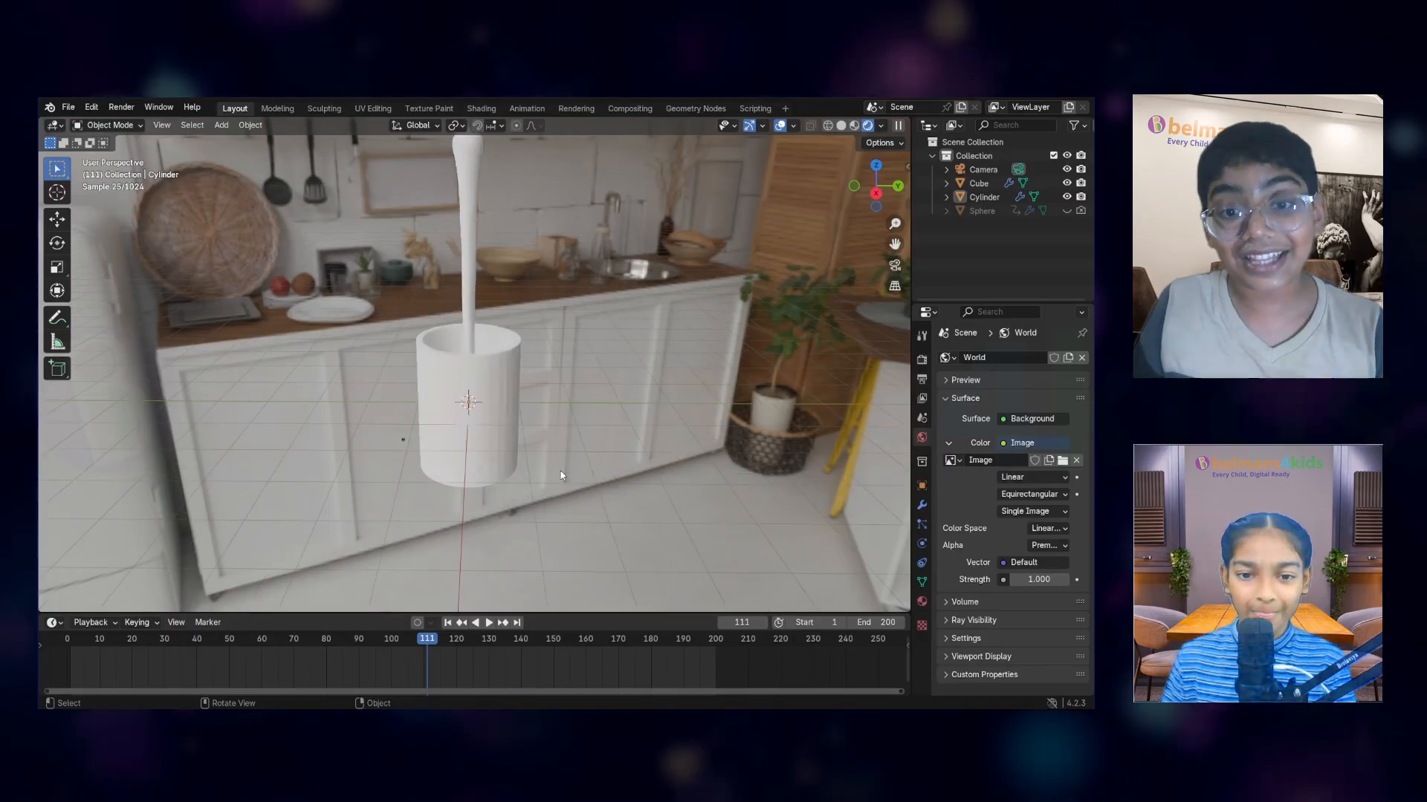
Give the cup cylinder a new material with a Glass BSDF surface and lower its roughness for clear glass
{"action": "middle_click_drag", "start_coordinate": [644, 421], "coordinate": [656, 386]}
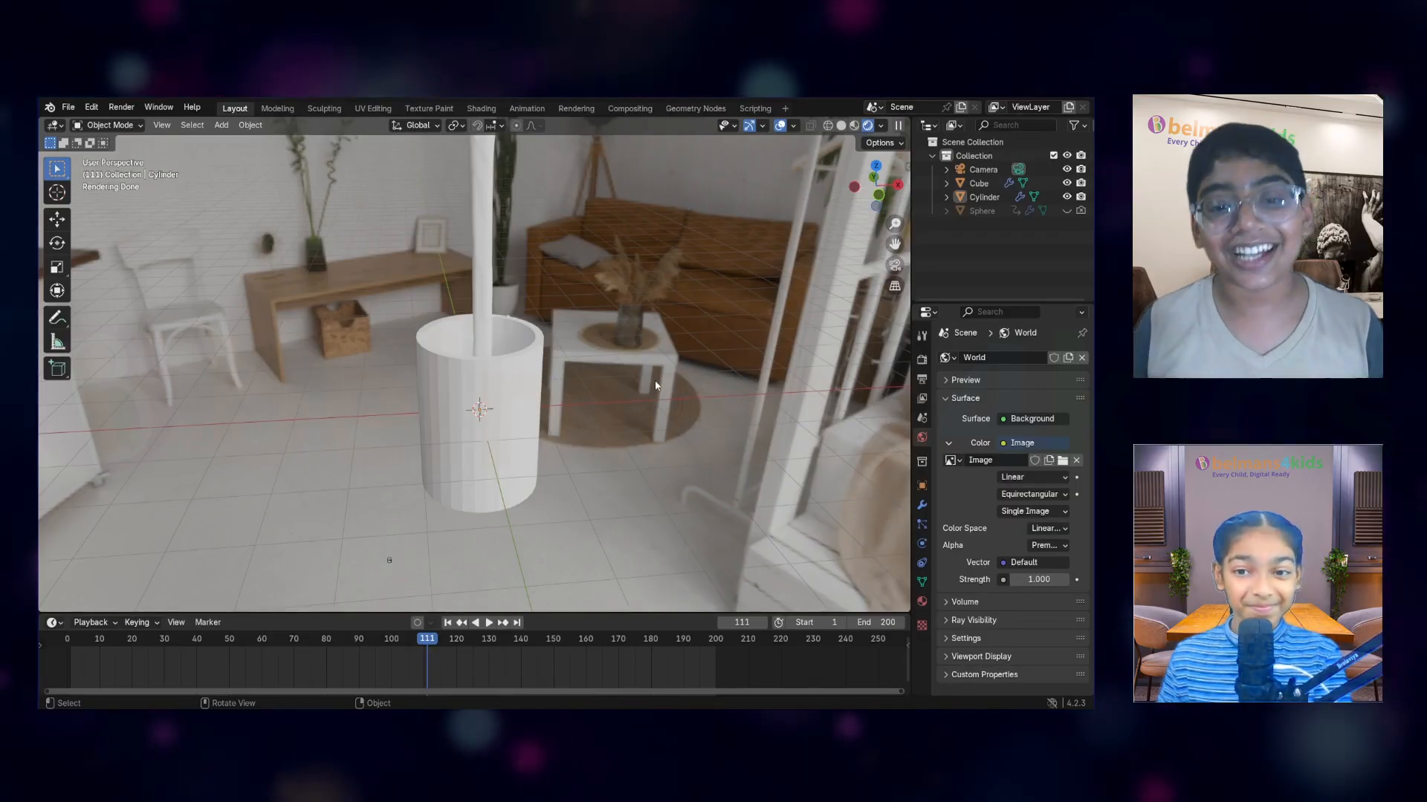
{"action": "left_click", "coordinate": [525, 354]}
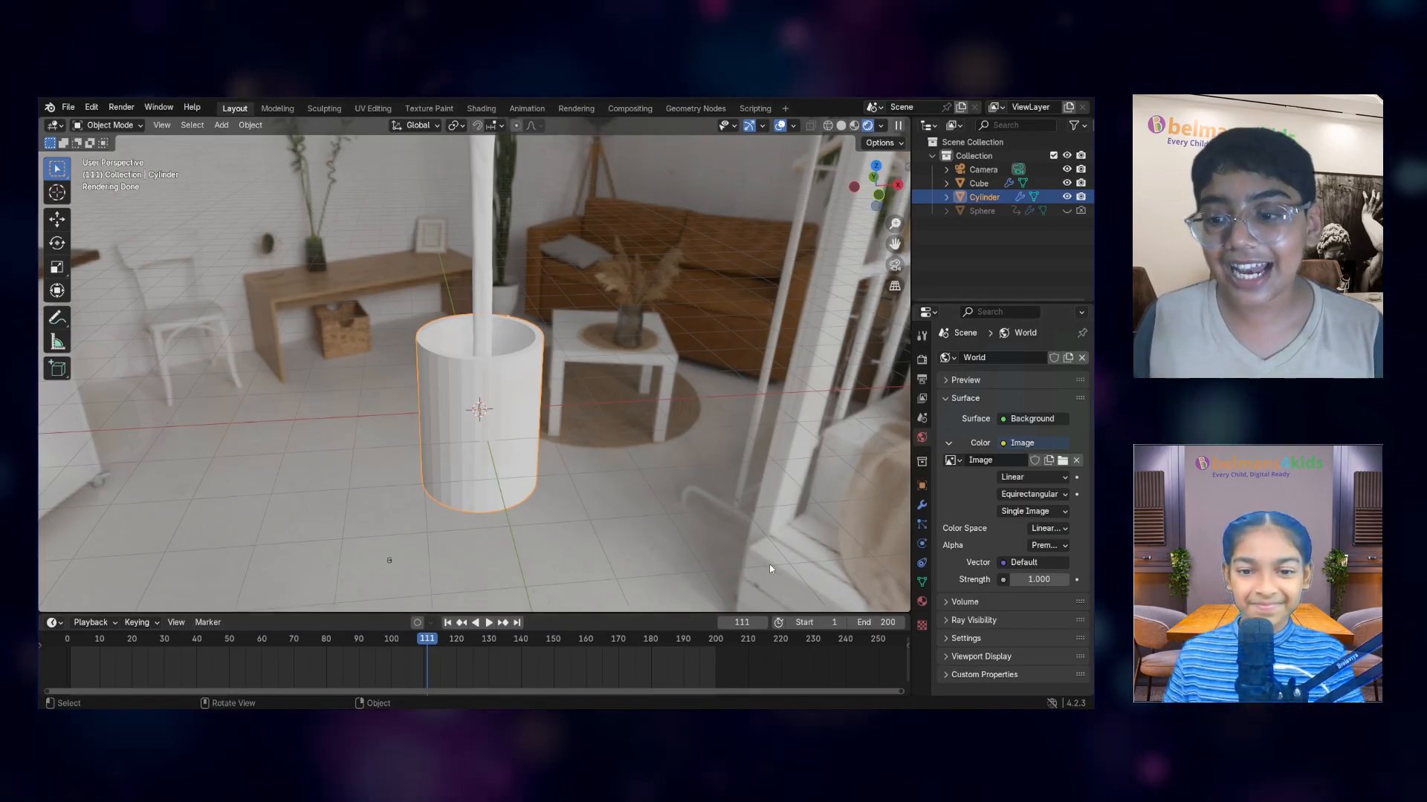
{"action": "left_click", "coordinate": [921, 601]}
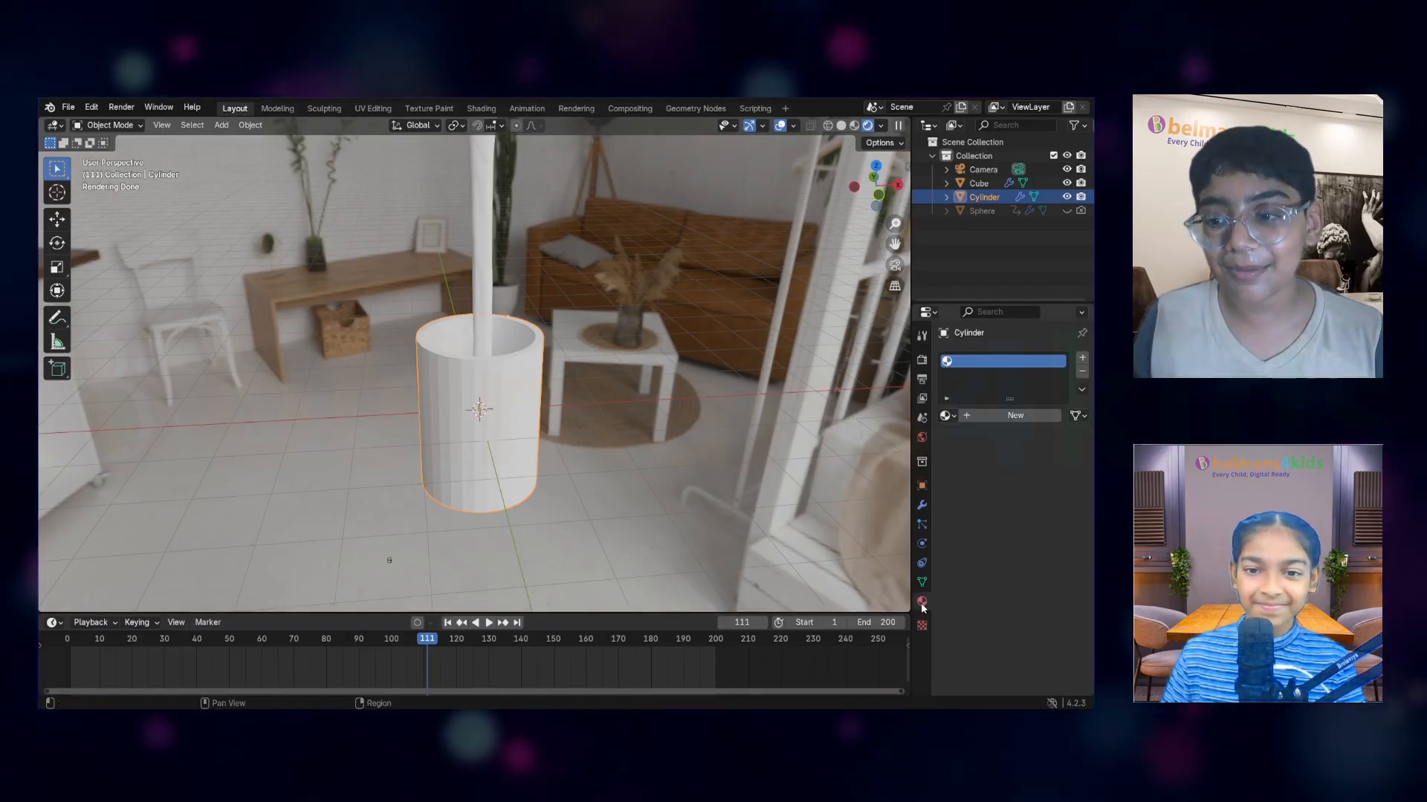
{"action": "left_click", "coordinate": [1003, 415]}
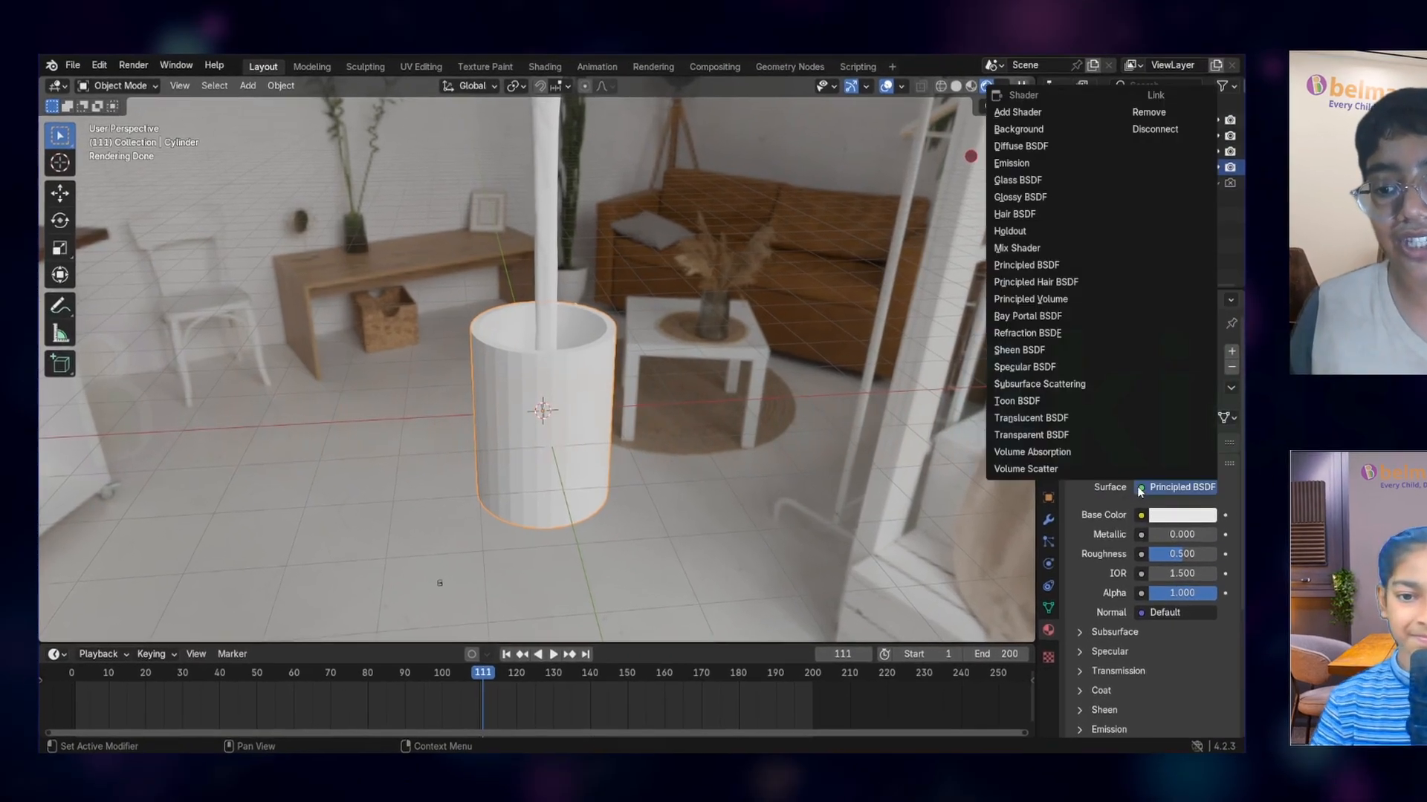
{"action": "left_click", "coordinate": [1134, 488]}
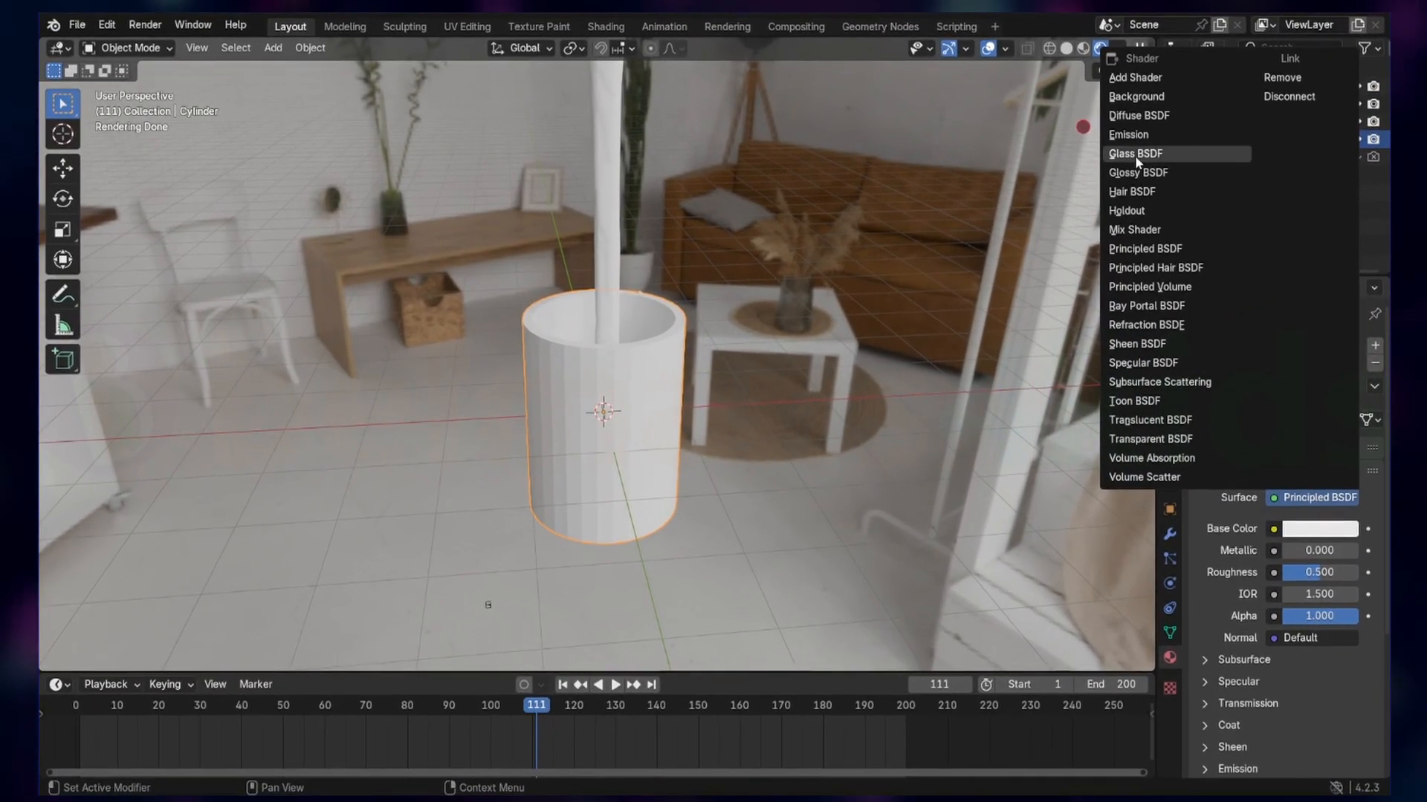
{"action": "left_click", "coordinate": [1135, 154]}
{"action": "mouse_move", "coordinate": [663, 353]}
{"action": "middle_mouse_down"}
{"action": "mouse_move", "coordinate": [591, 334]}
{"action": "mouse_move", "coordinate": [646, 343]}
{"action": "middle_mouse_up"}
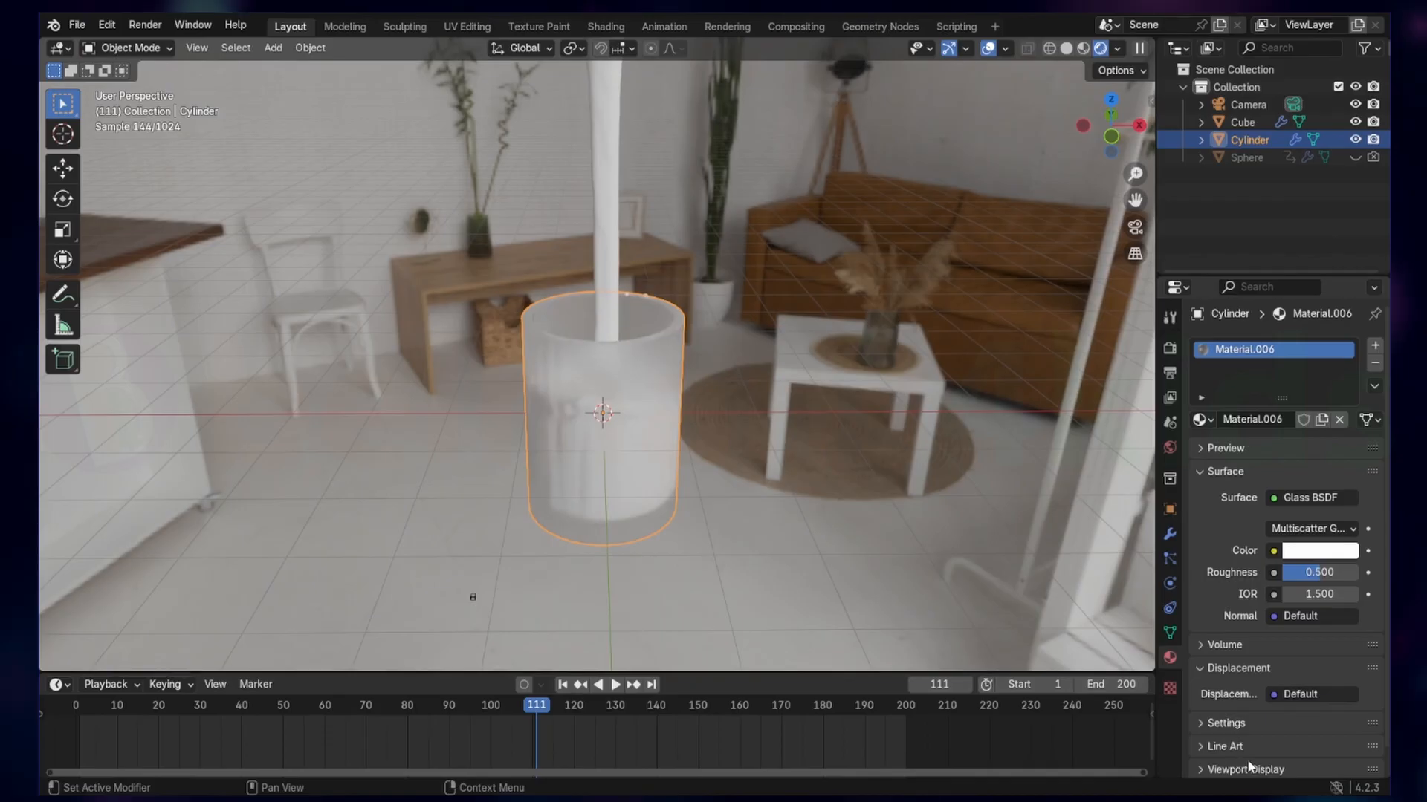
{"action": "left_click_drag", "start_coordinate": [1320, 573], "coordinate": [1279, 573]}
Give the liquid Cube a new material with an orange base color, about hex E78D00
{"action": "middle_click_drag", "start_coordinate": [673, 515], "coordinate": [653, 332]}
{"action": "left_click", "coordinate": [604, 321]}
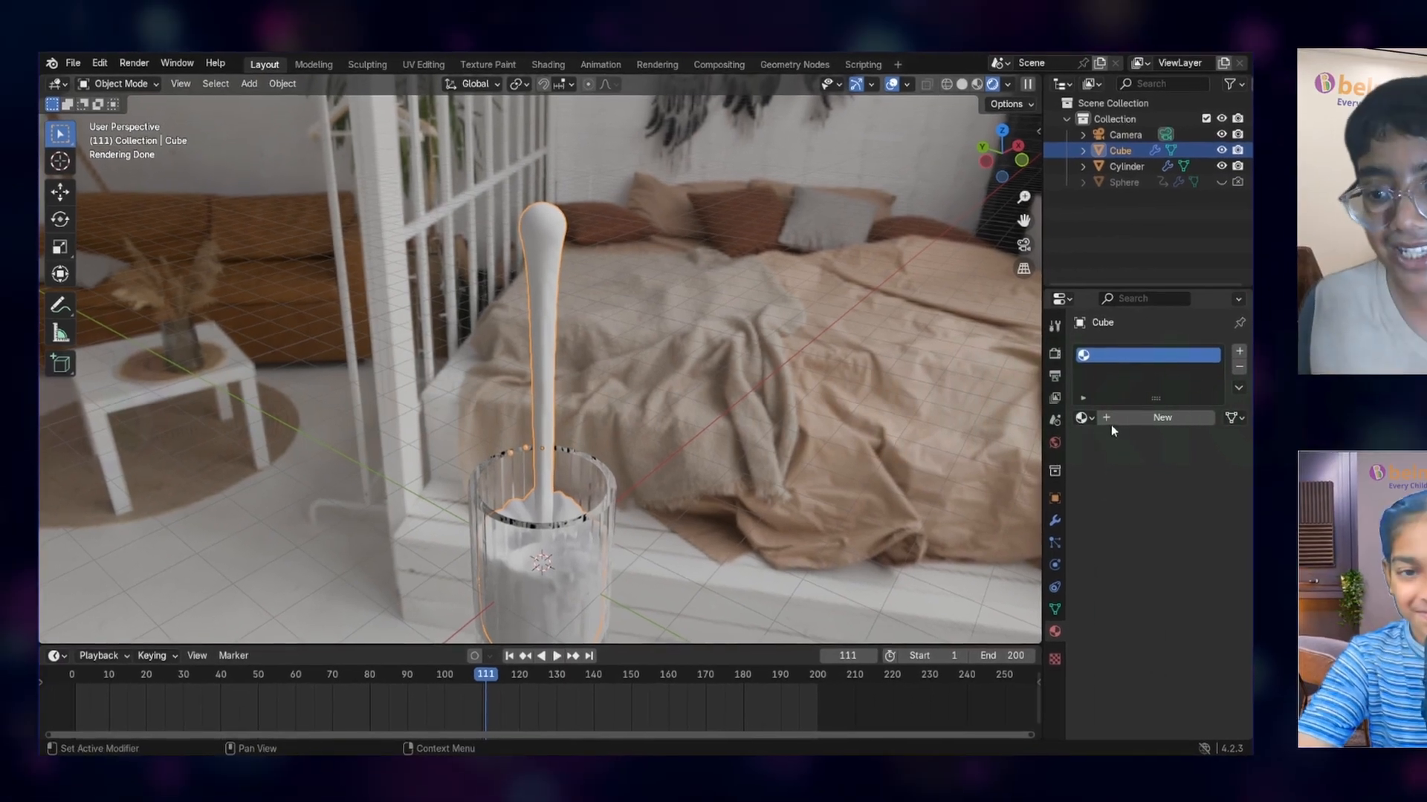
{"action": "left_click", "coordinate": [1289, 419]}
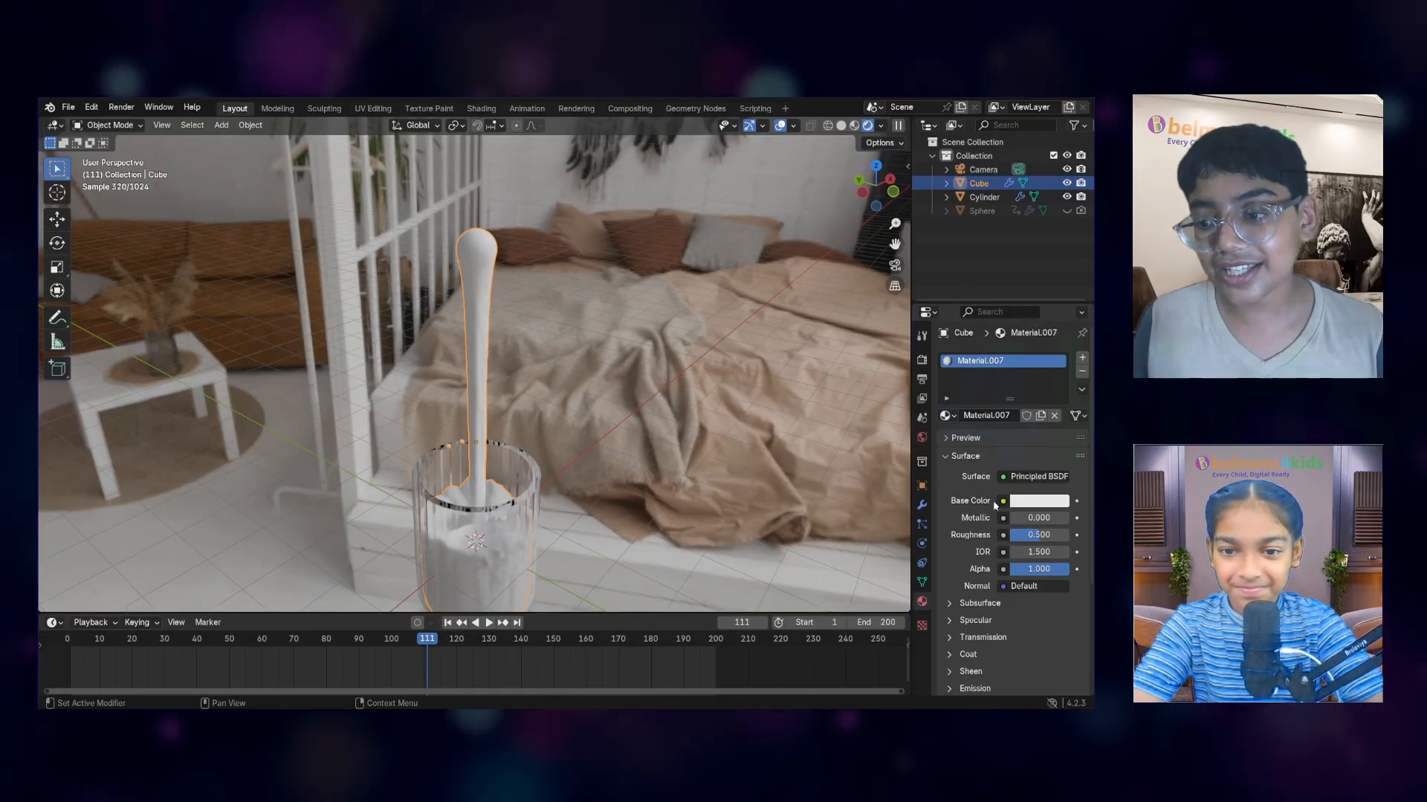
{"action": "left_click", "coordinate": [1033, 502]}
{"action": "left_click_drag", "start_coordinate": [976, 368], "coordinate": [950, 392]}
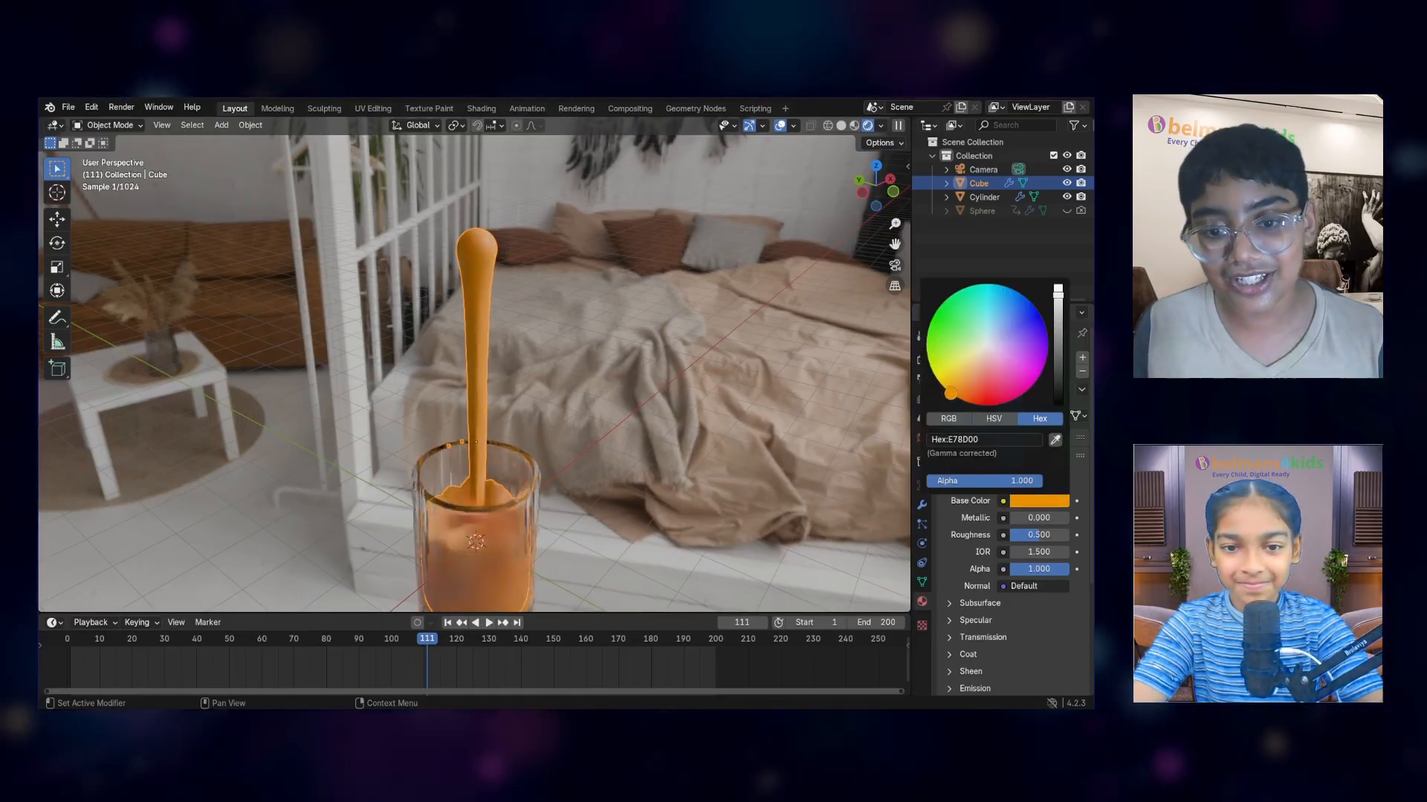
Shift the liquid material's base color to a yellower orange and check it from several sides of the glass
{"action": "middle_click_drag", "start_coordinate": [656, 430], "coordinate": [623, 449]}
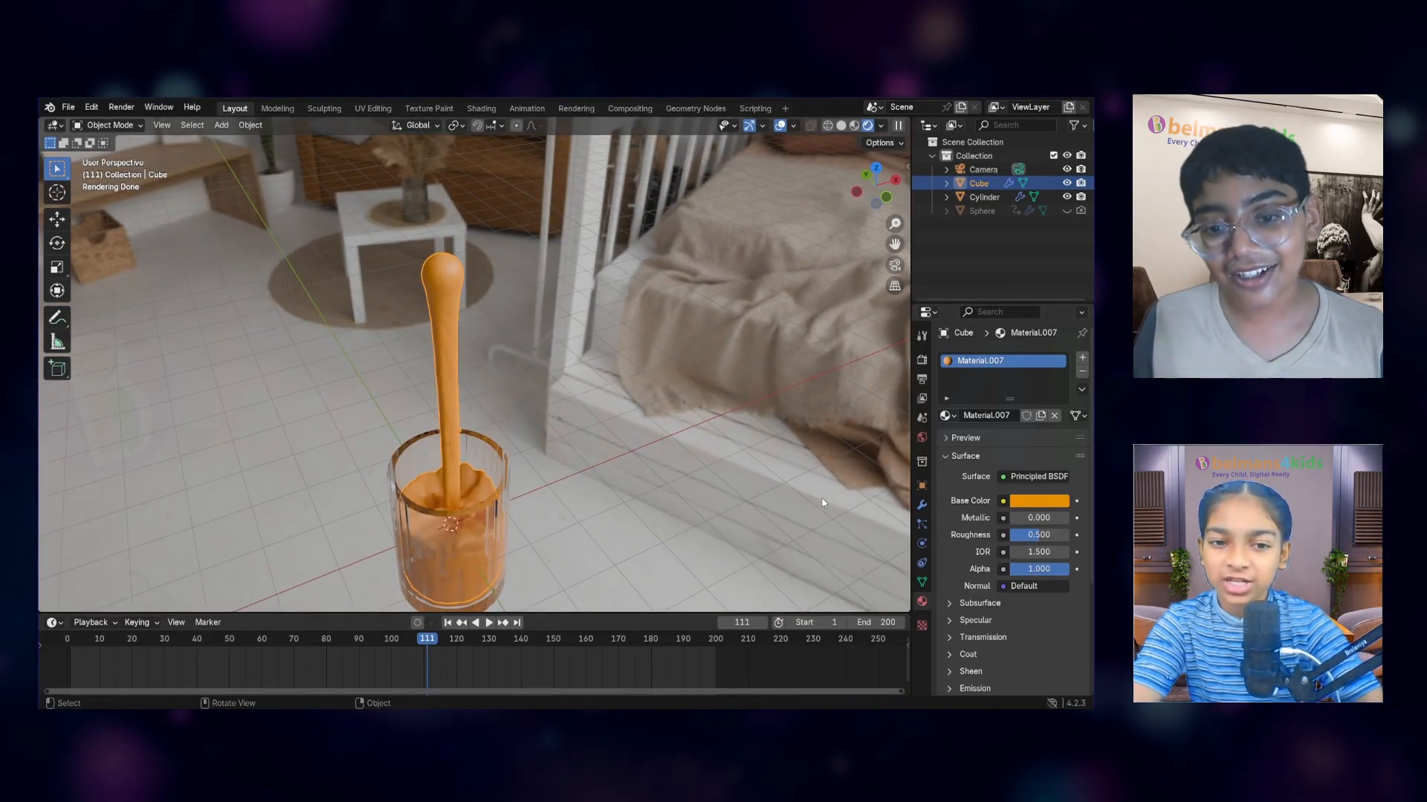
{"action": "middle_click_drag", "start_coordinate": [785, 498], "coordinate": [776, 446], "text": "shift"}
{"action": "scroll", "coordinate": [804, 479], "scroll_direction": "up", "scroll_amount": 1}
{"action": "left_click", "coordinate": [1039, 501]}
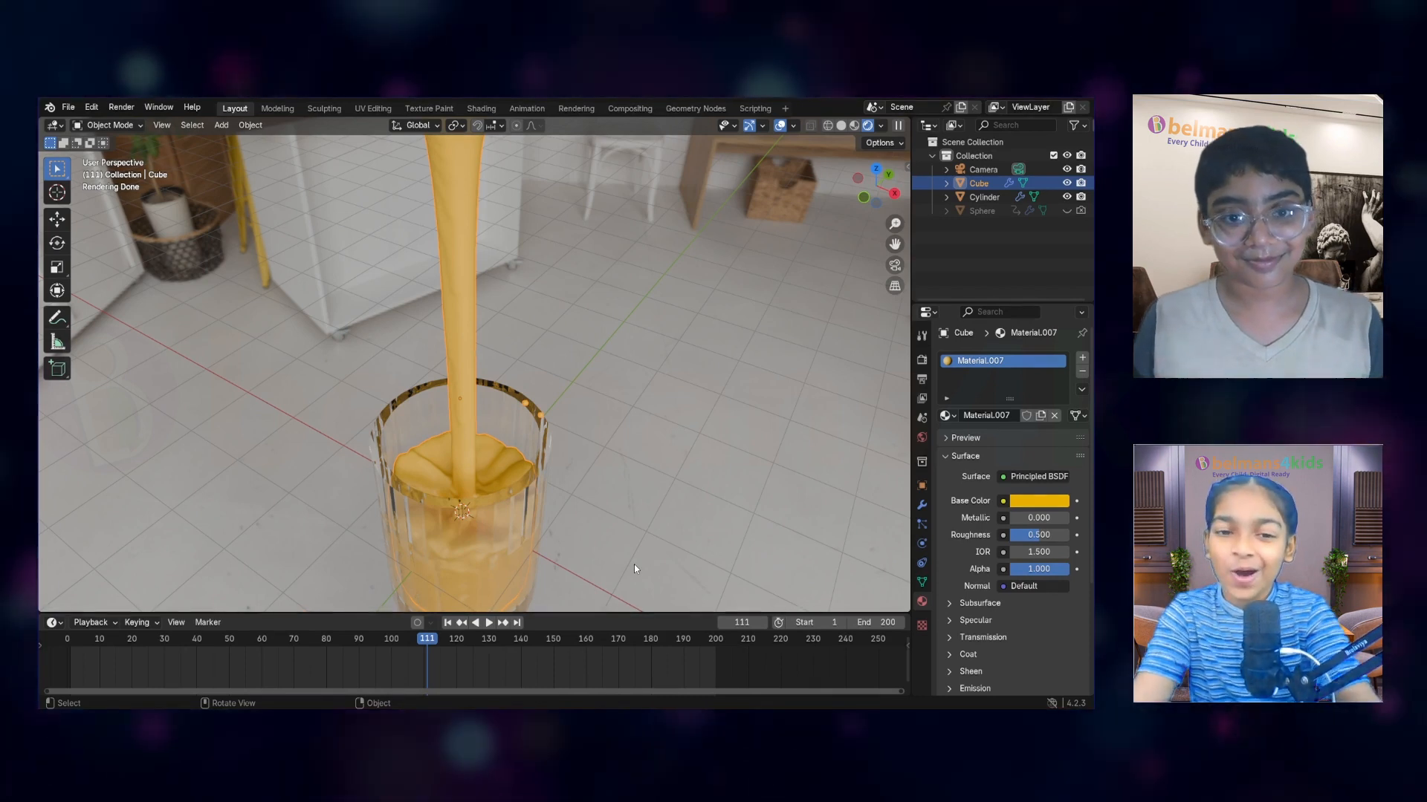
{"action": "middle_click_drag", "start_coordinate": [656, 412], "coordinate": [746, 477]}
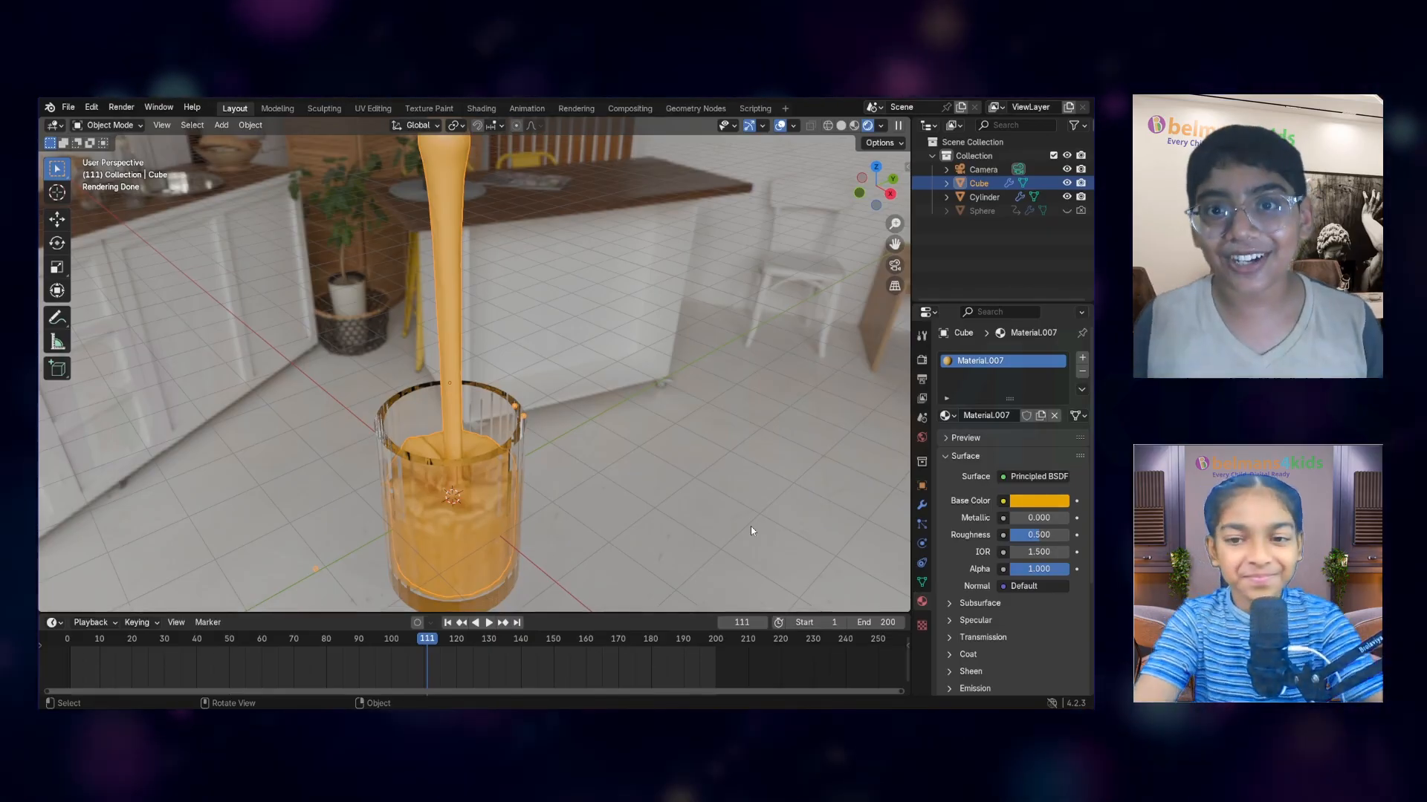
{"action": "middle_click_drag", "start_coordinate": [688, 488], "coordinate": [548, 441]}
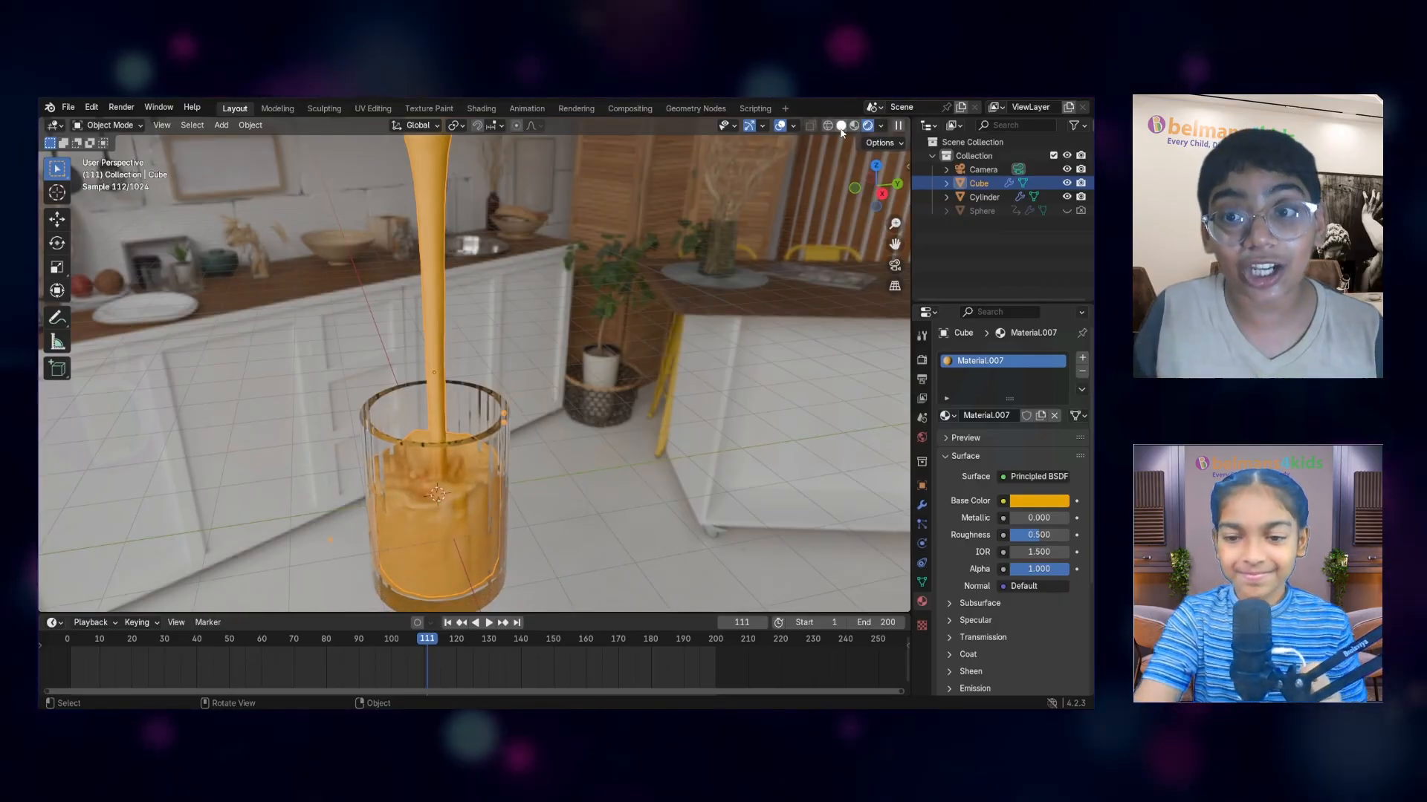
{"action": "middle_click_drag", "start_coordinate": [652, 288], "coordinate": [548, 315]}
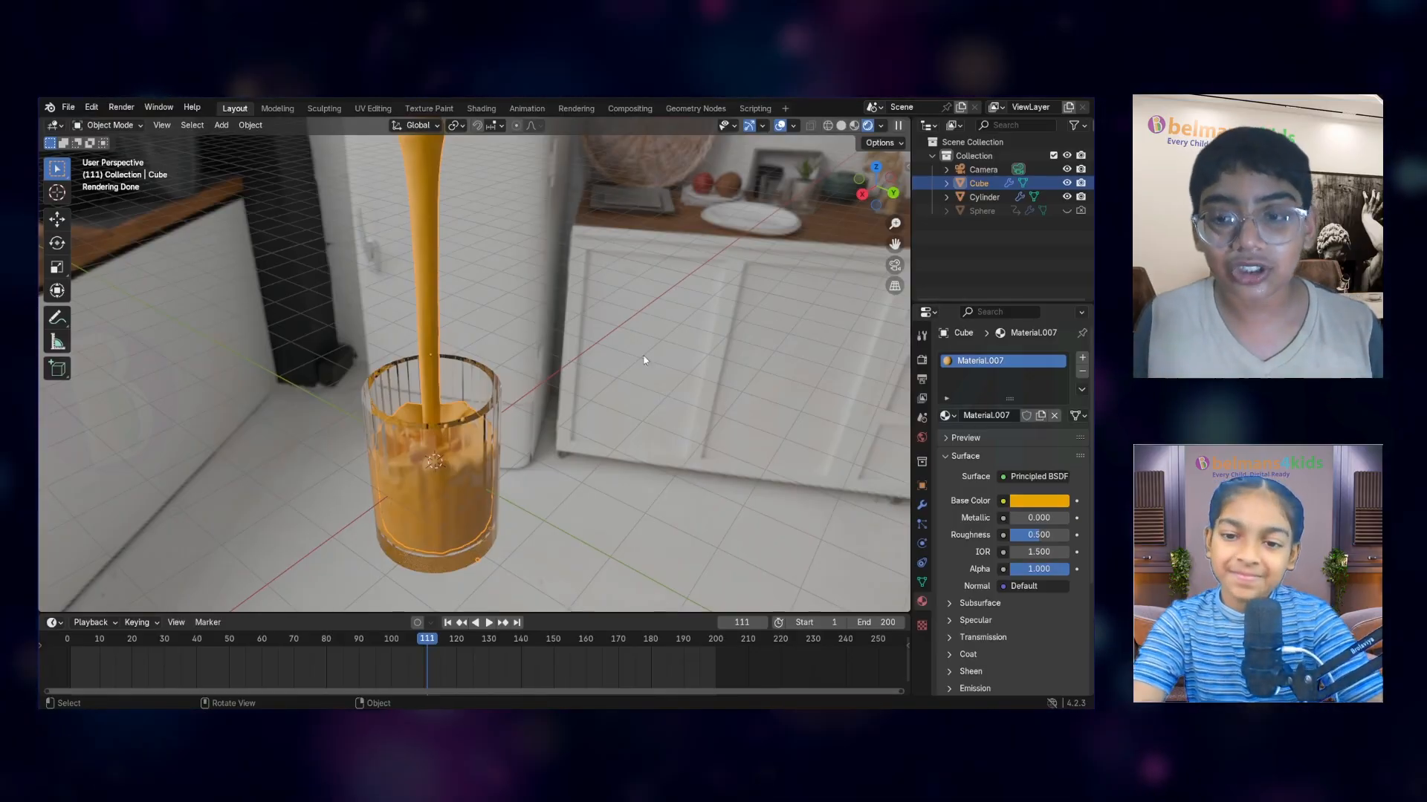
Return the viewport to solid shading and add a mesh plane at the cup
{"action": "left_click", "coordinate": [841, 125]}
{"action": "middle_click_drag", "start_coordinate": [728, 433], "coordinate": [528, 408]}
{"action": "key", "text": "shift+a"}
{"action": "mouse_move", "coordinate": [538, 408]}
{"action": "left_click", "coordinate": [595, 409]}
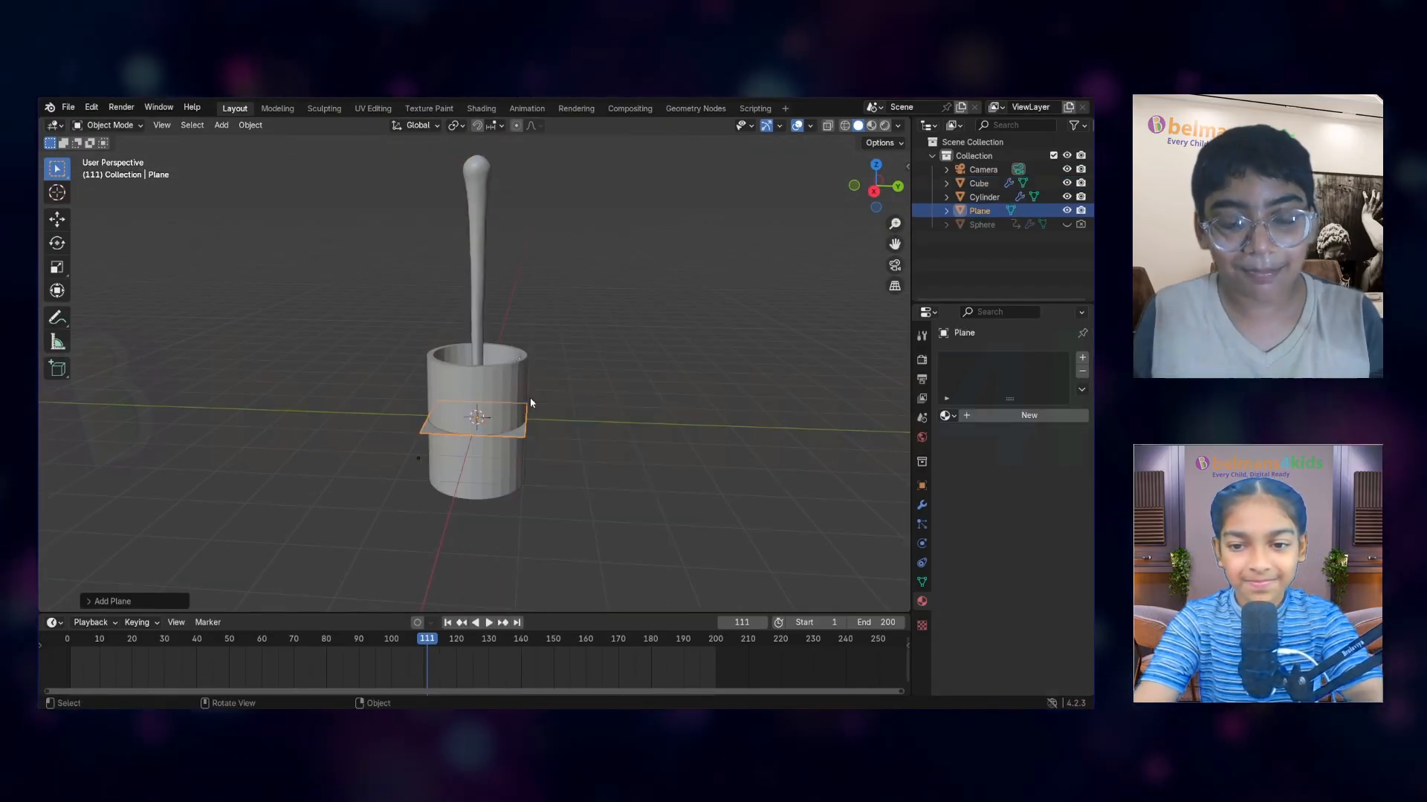
Scale the plane up about 22.4 times to make a large table surface around the cup
{"action": "scroll", "coordinate": [525, 453], "scroll_direction": "down", "scroll_amount": 4}
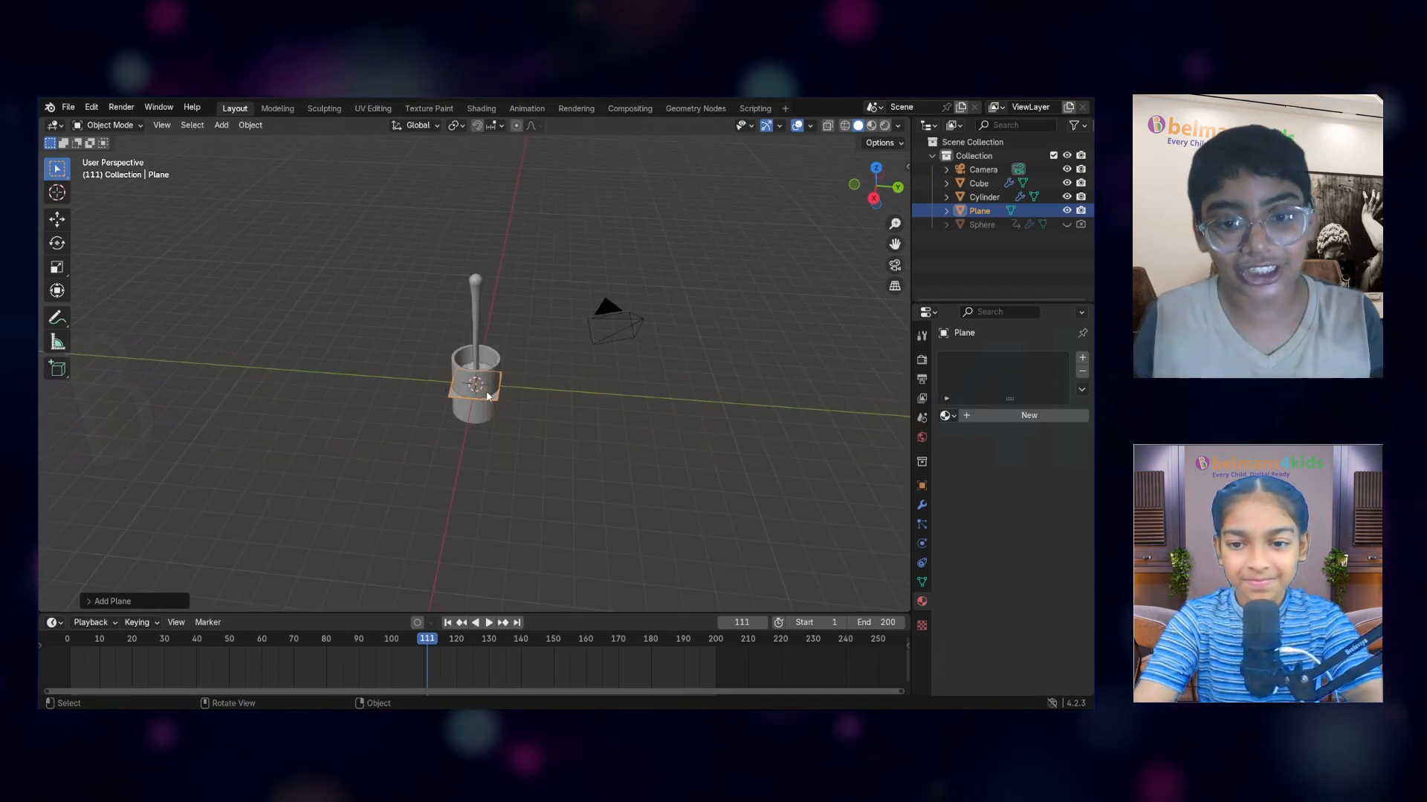
{"action": "key", "text": "s"}
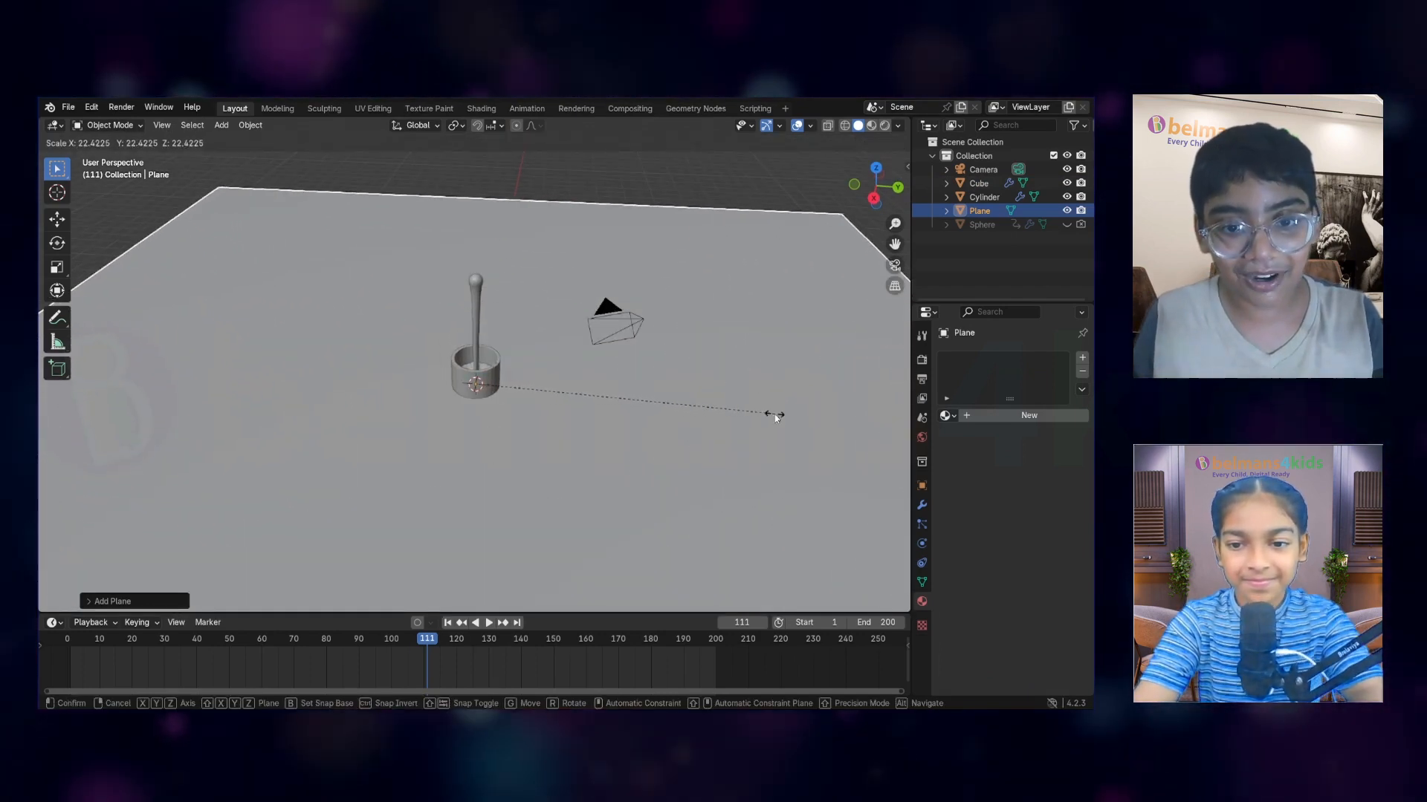
{"action": "left_click", "coordinate": [773, 414]}
{"action": "scroll", "coordinate": [532, 480], "scroll_direction": "up", "scroll_amount": 3}
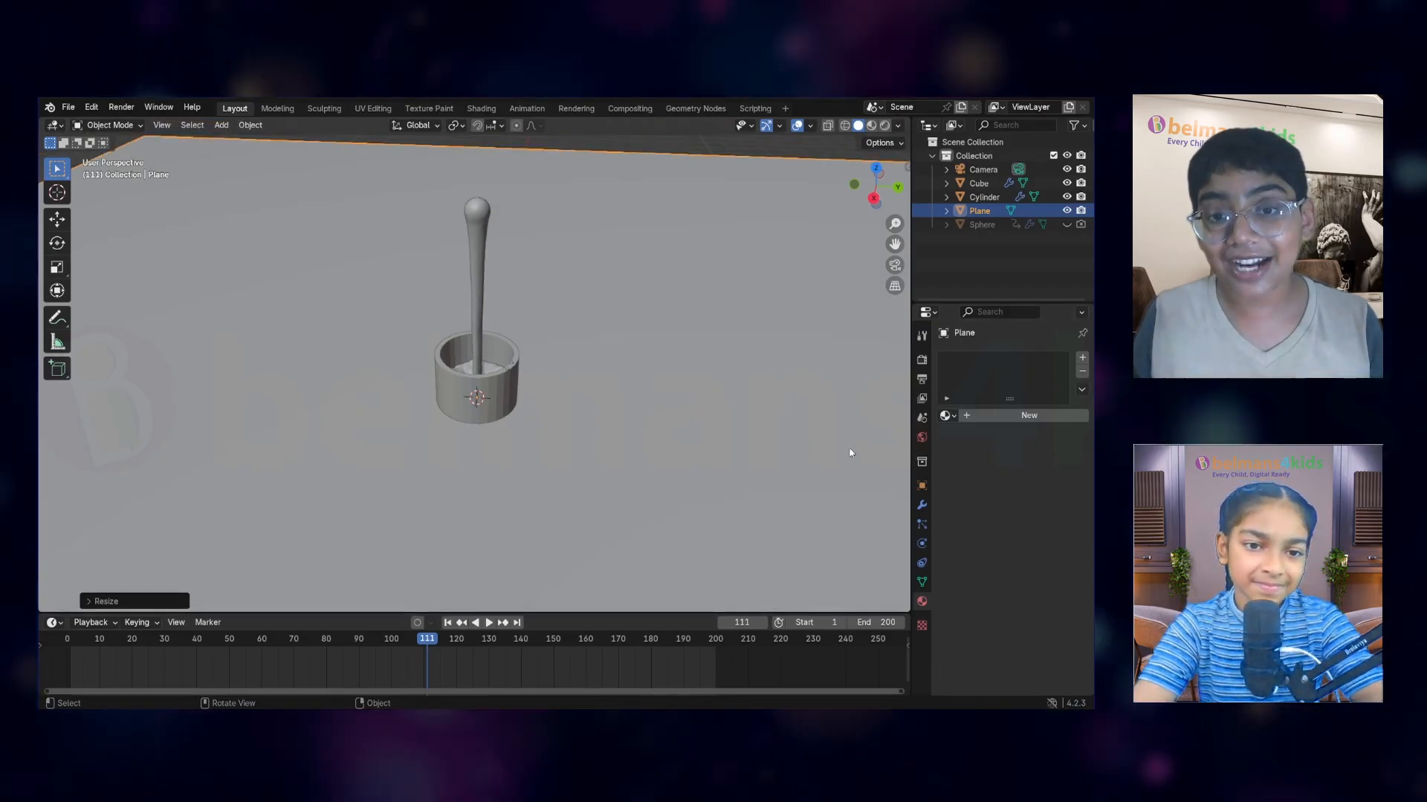
Create a new material on the plane and use Wooden Texture.jpg as an image texture for its base color
{"action": "left_click", "coordinate": [986, 417]}
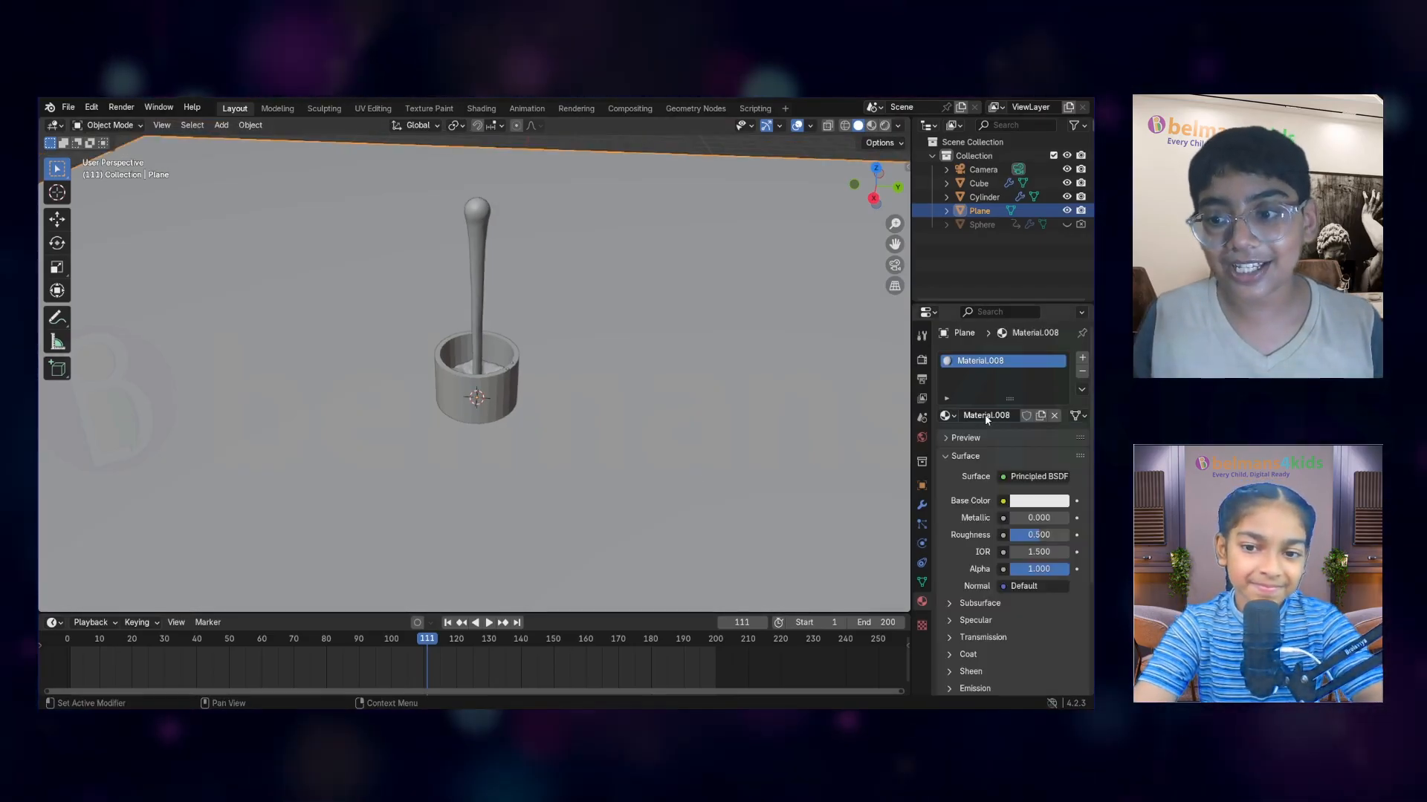
{"action": "left_click", "coordinate": [1004, 501]}
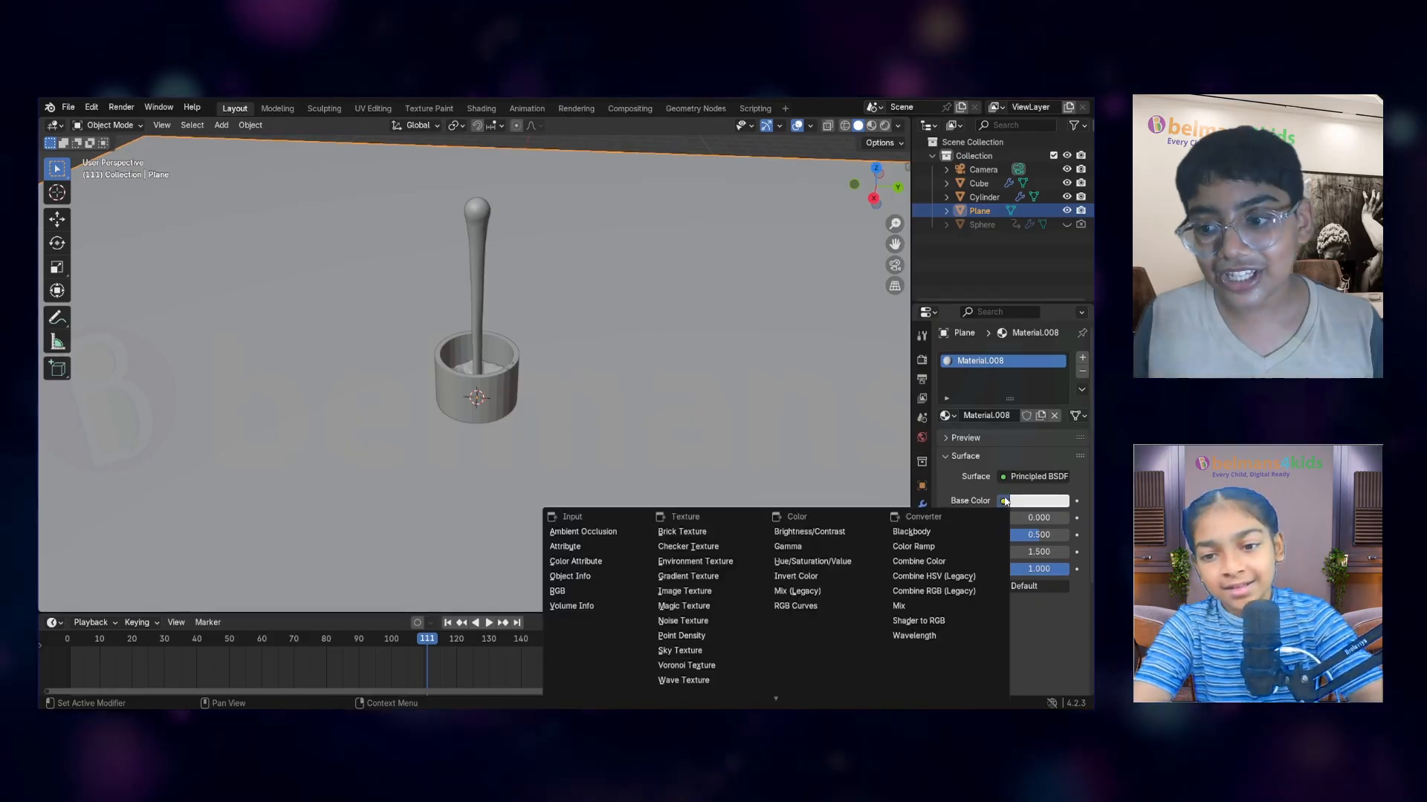
{"action": "left_click", "coordinate": [708, 591]}
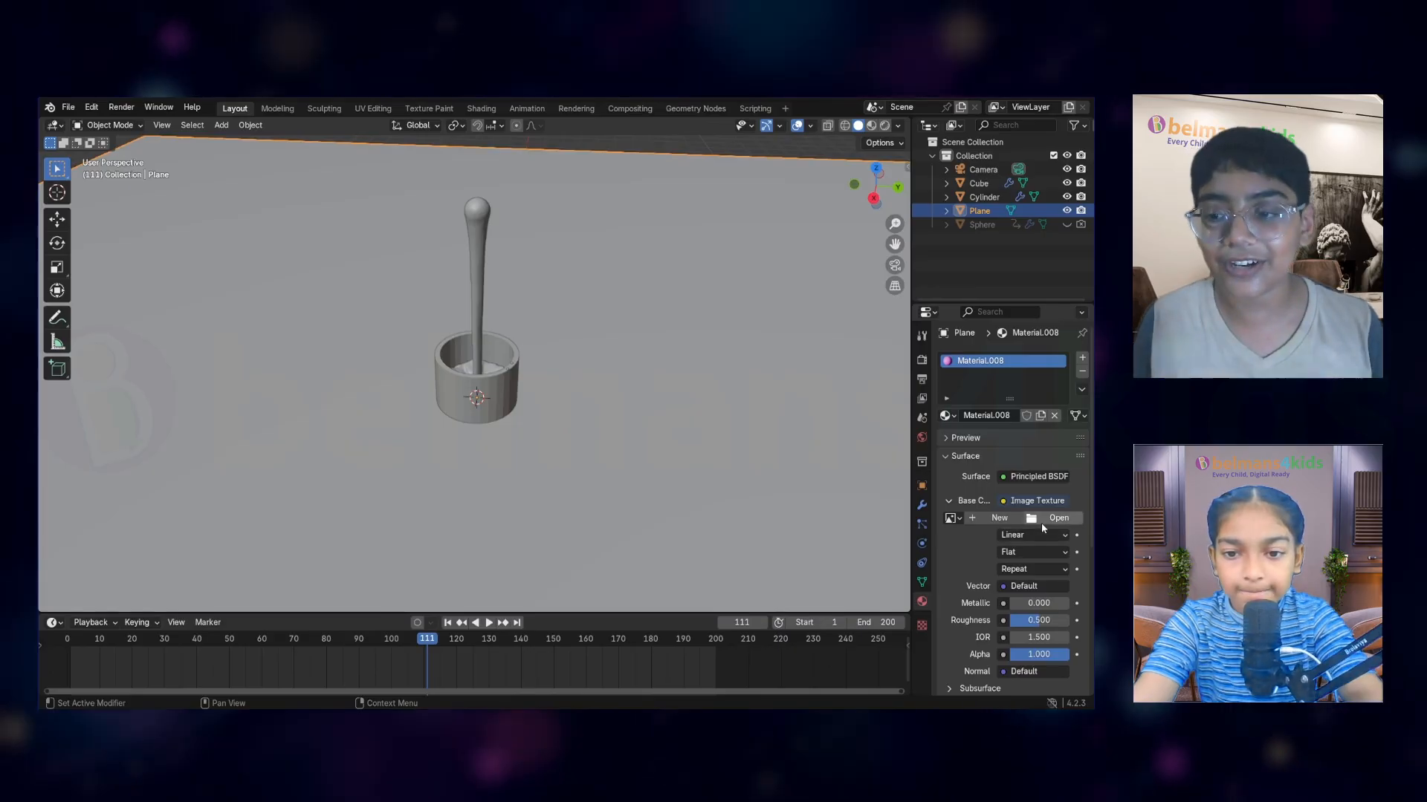
{"action": "left_click", "coordinate": [1041, 521]}
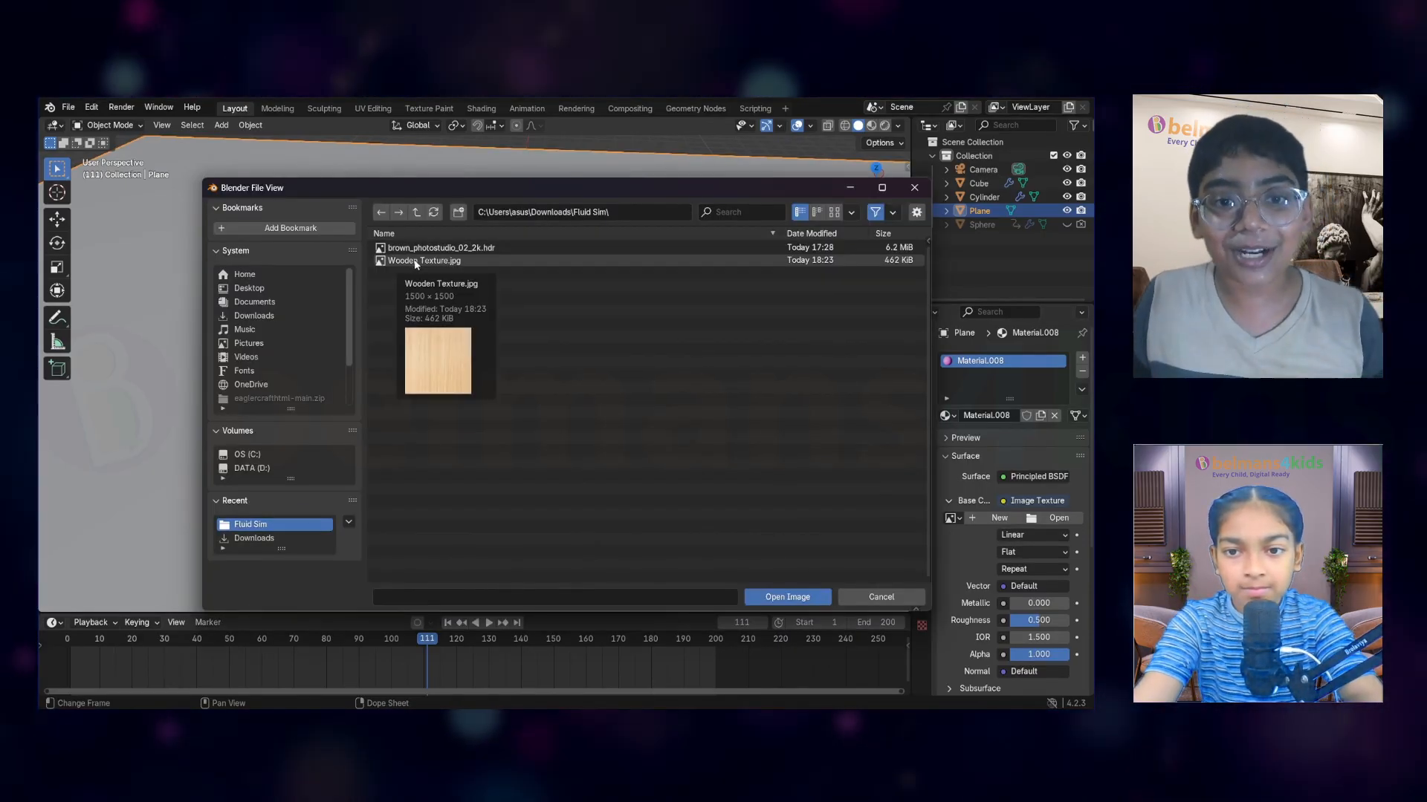
{"action": "double_click", "coordinate": [418, 261]}
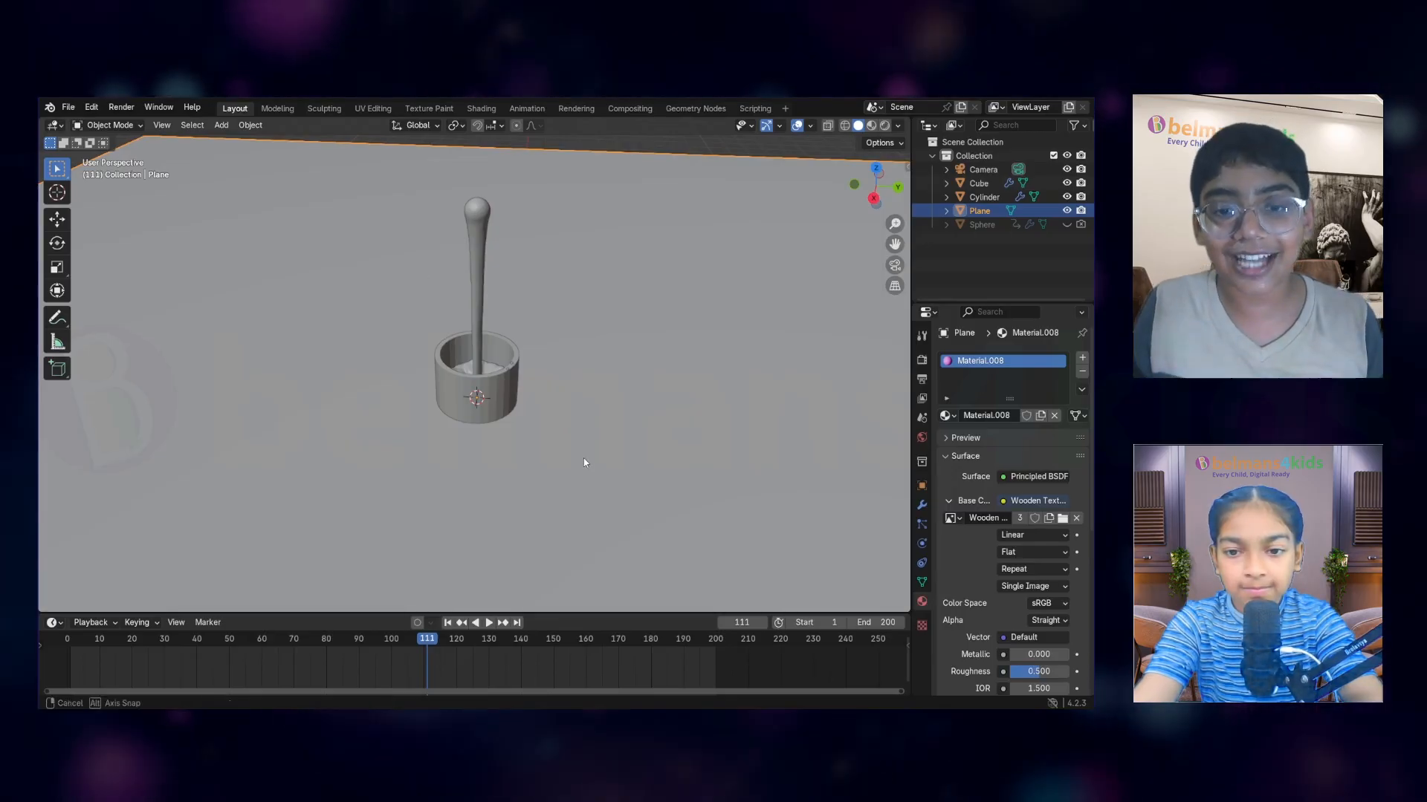
Lower the plane along the global Z axis by about 1.3 m toward the base of the cup
{"action": "middle_click_drag", "start_coordinate": [585, 463], "coordinate": [484, 466]}
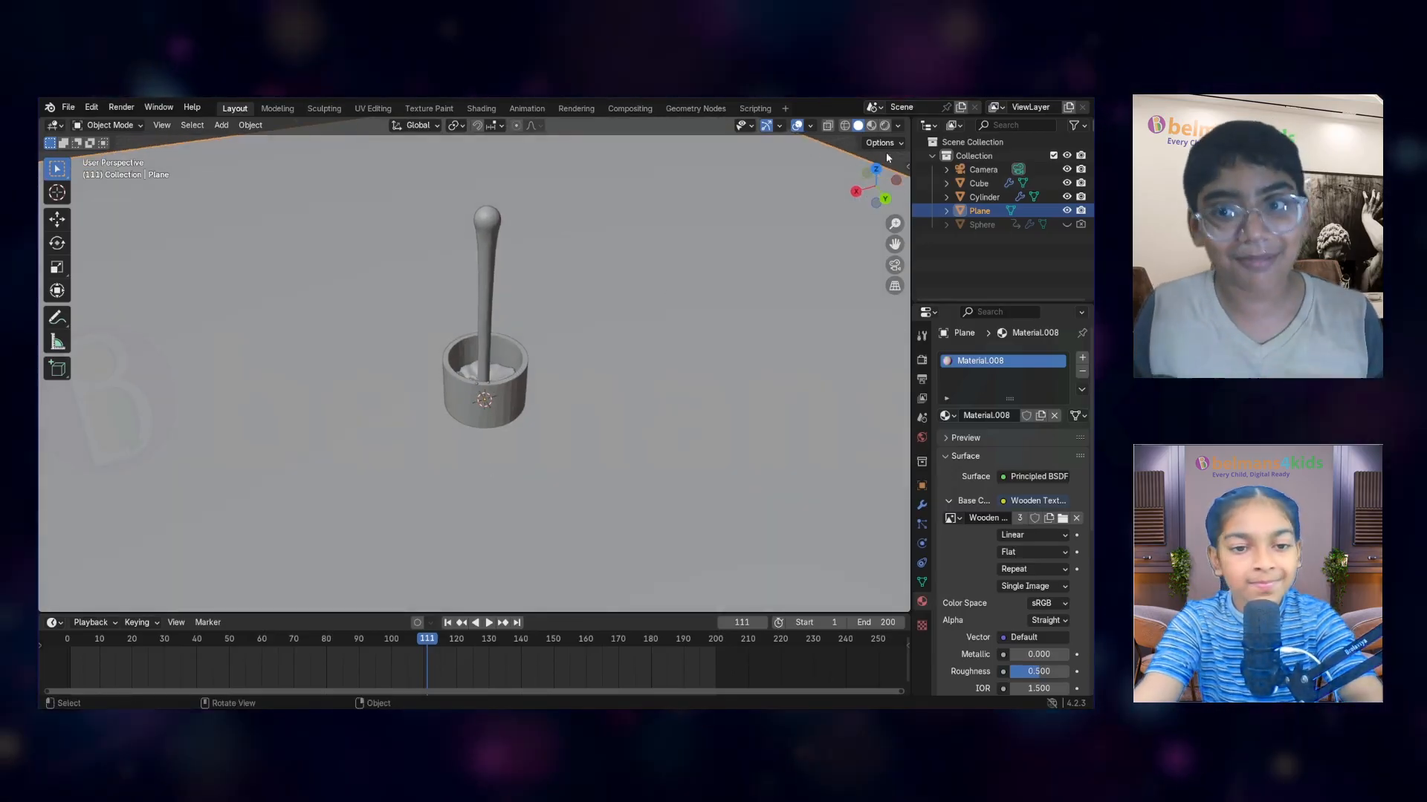
{"action": "middle_click_drag", "start_coordinate": [582, 409], "coordinate": [638, 483]}
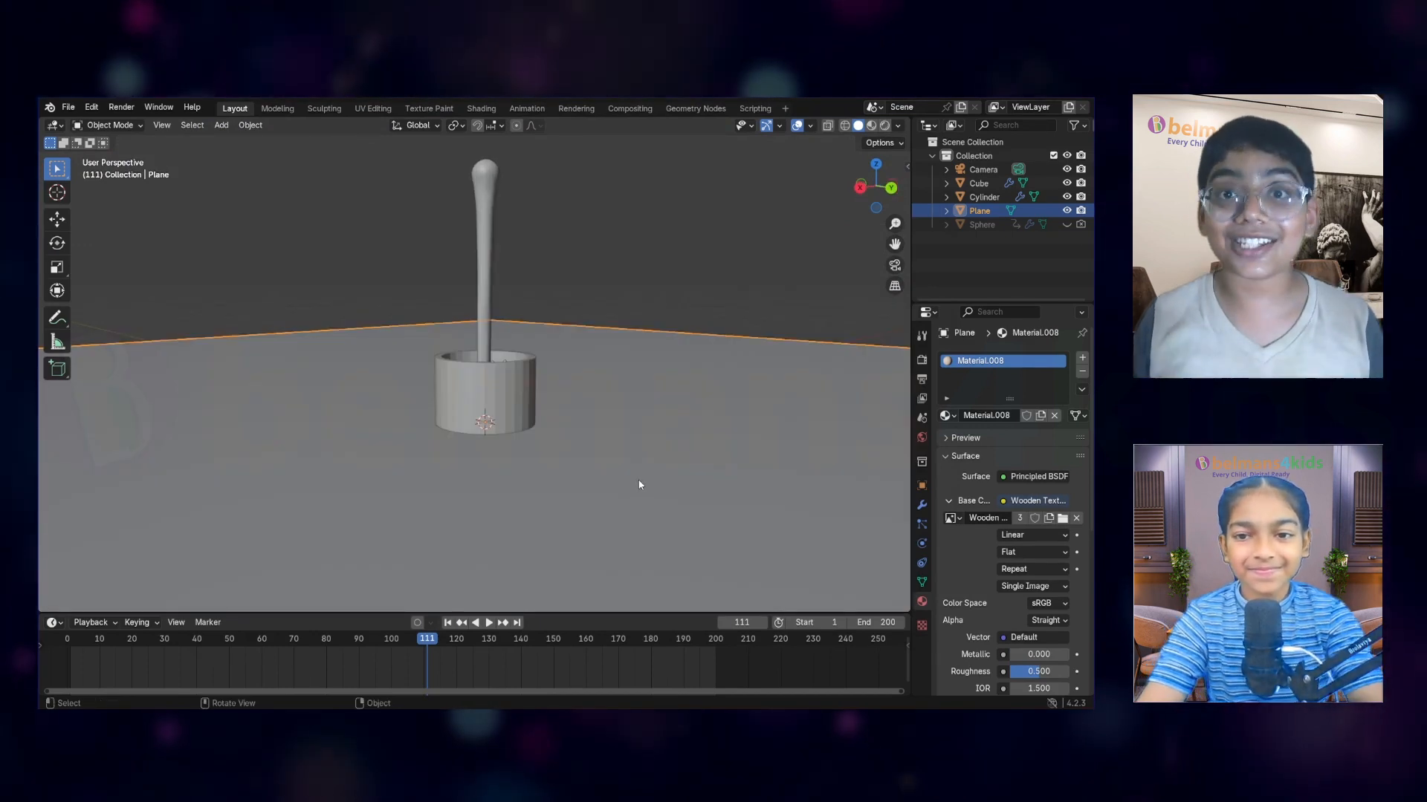
{"action": "key", "text": "g"}
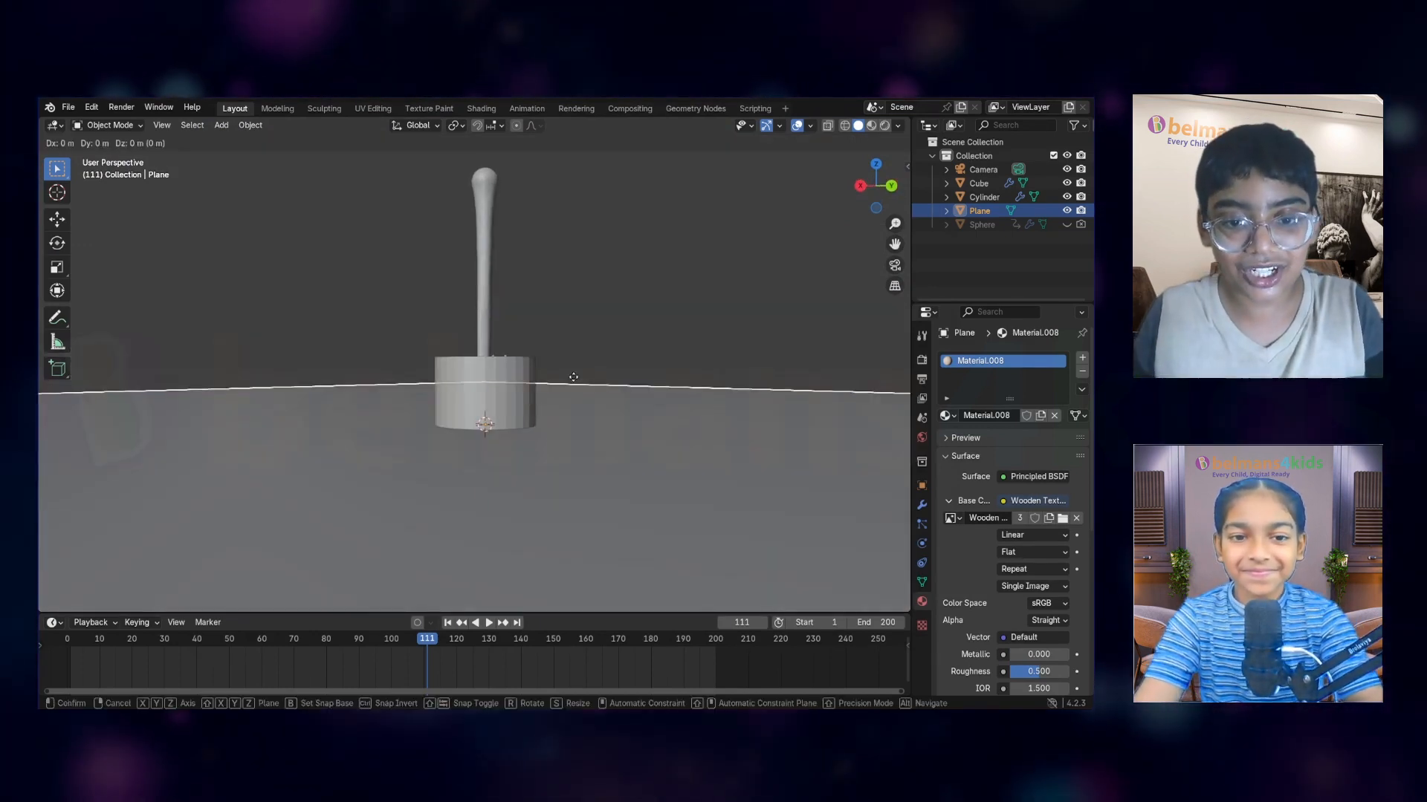
{"action": "key", "text": "z"}
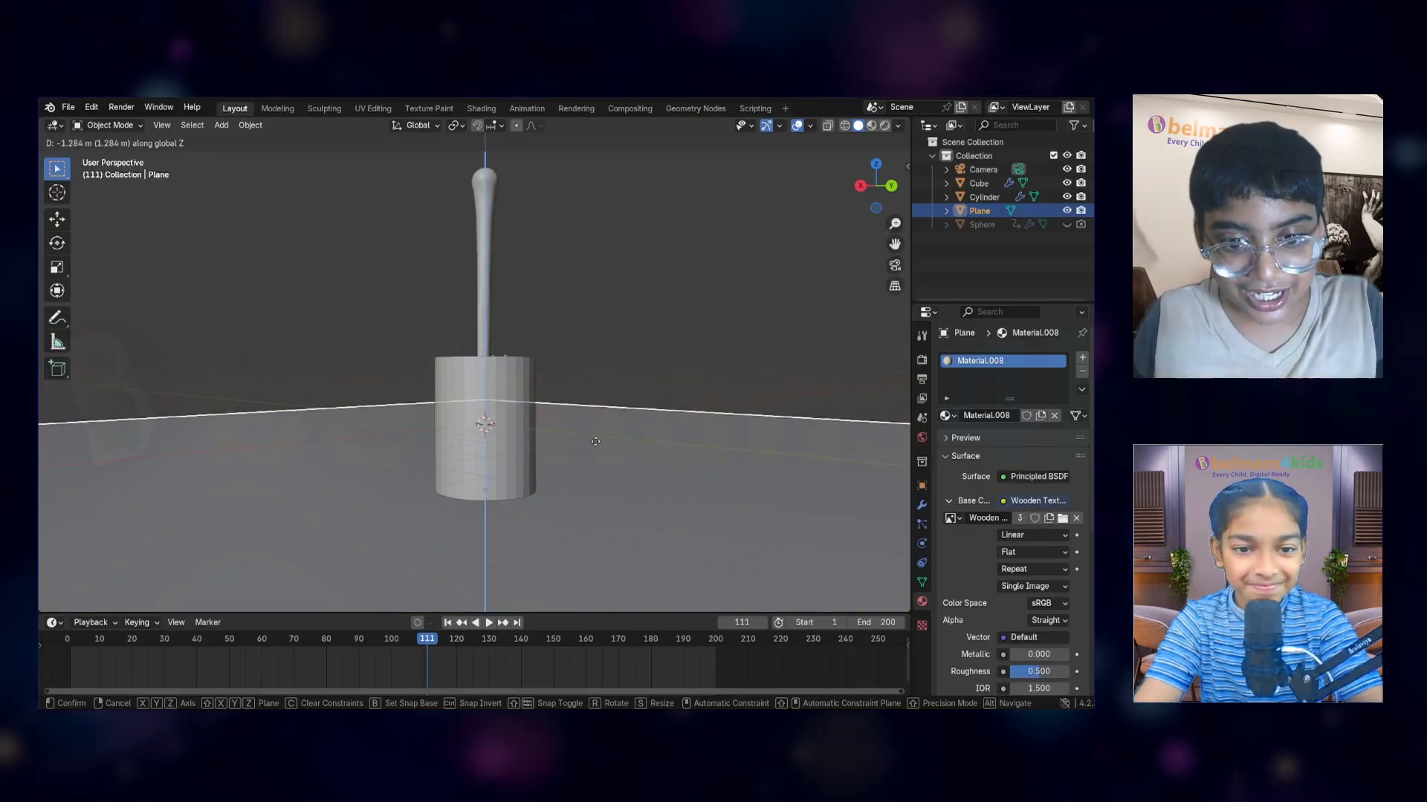
{"action": "left_click", "coordinate": [596, 445]}
Fine-tune the plane's height along Z so that it meets the underside of the cup
{"action": "scroll", "coordinate": [605, 424], "scroll_direction": "up", "scroll_amount": 5}
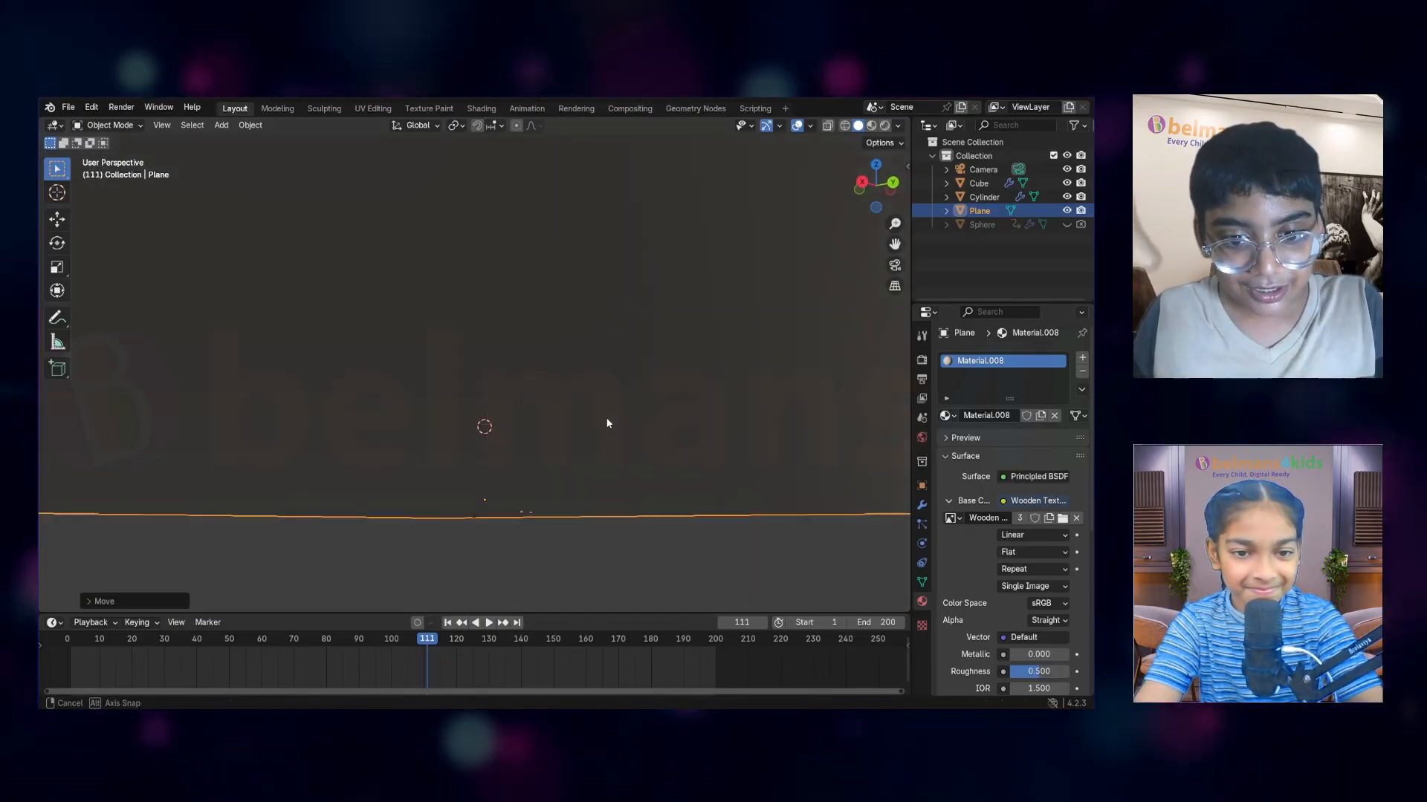
{"action": "scroll", "coordinate": [605, 422], "scroll_direction": "down", "scroll_amount": 5}
{"action": "scroll", "coordinate": [604, 422], "scroll_direction": "up", "scroll_amount": 2}
{"action": "middle_click_drag", "start_coordinate": [603, 420], "coordinate": [606, 414]}
{"action": "key", "text": "g"}
{"action": "key", "text": "z"}
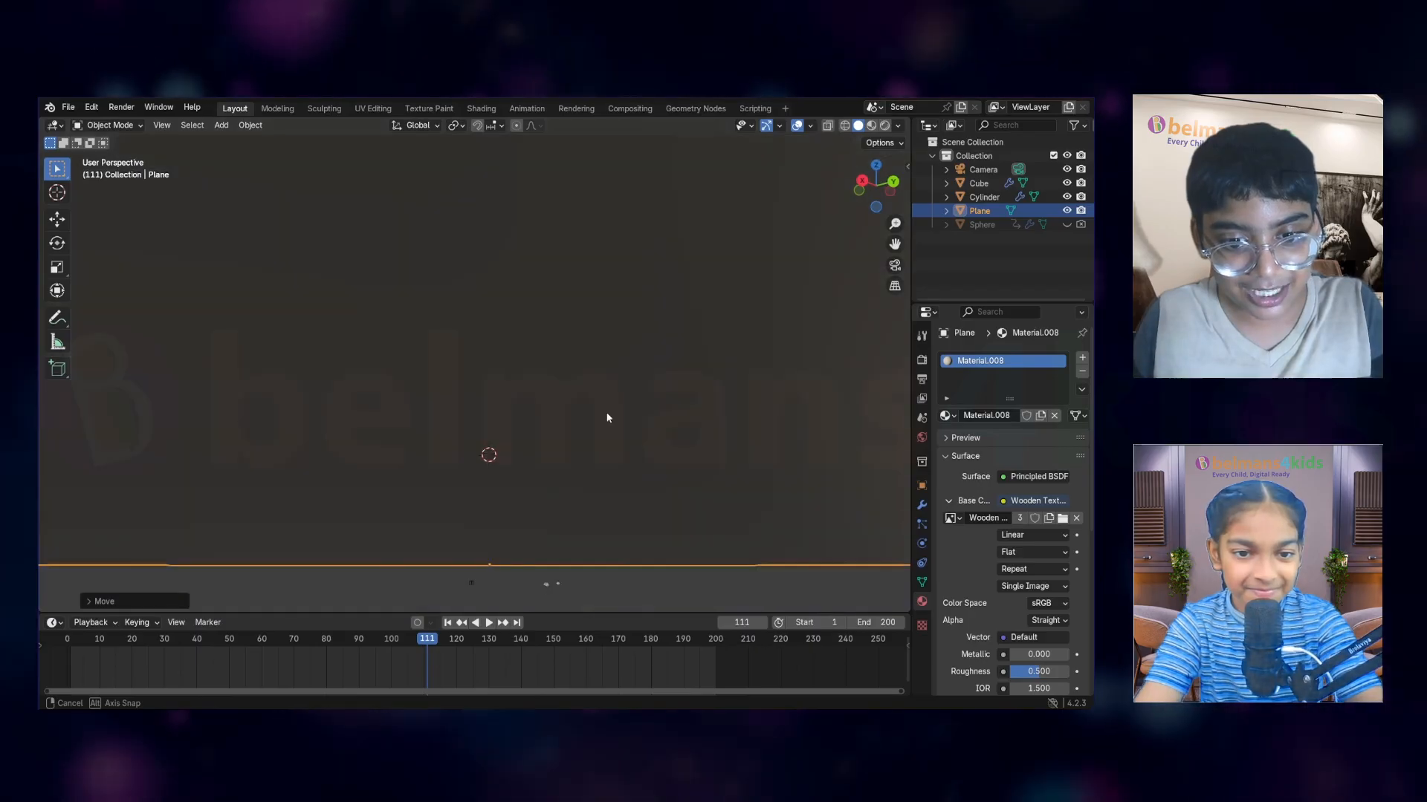
{"action": "left_click", "coordinate": [607, 412]}
{"action": "scroll", "coordinate": [607, 424], "scroll_direction": "down", "scroll_amount": 10}
{"action": "middle_click_drag", "start_coordinate": [608, 425], "coordinate": [409, 417]}
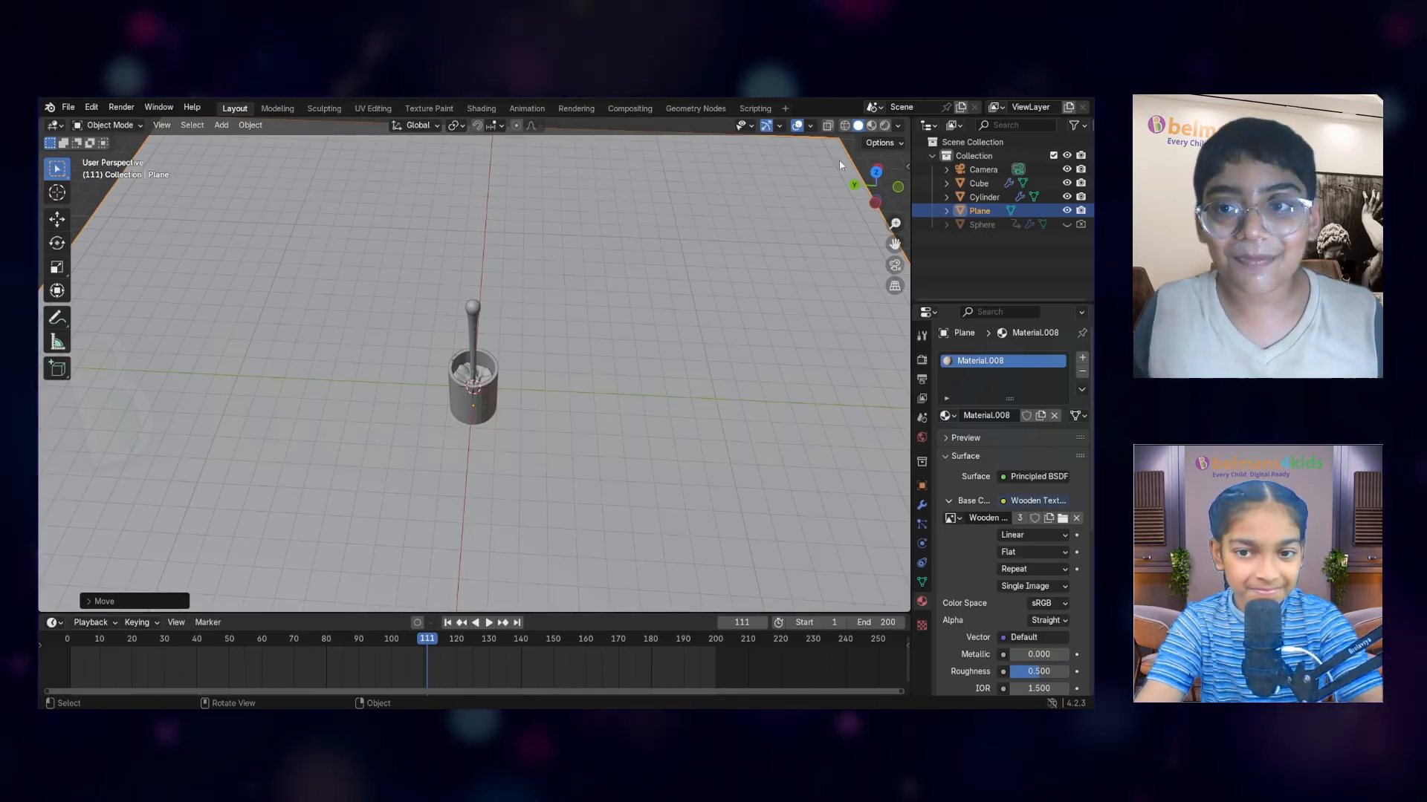
Switch the viewport to rendered shading, check the wooden surface around the cup, and view the scene through the camera
{"action": "left_click", "coordinate": [884, 126]}
{"action": "mouse_move", "coordinate": [750, 312]}
{"action": "middle_mouse_down"}
{"action": "mouse_move", "coordinate": [651, 334]}
{"action": "mouse_move", "coordinate": [518, 297]}
{"action": "middle_mouse_up"}
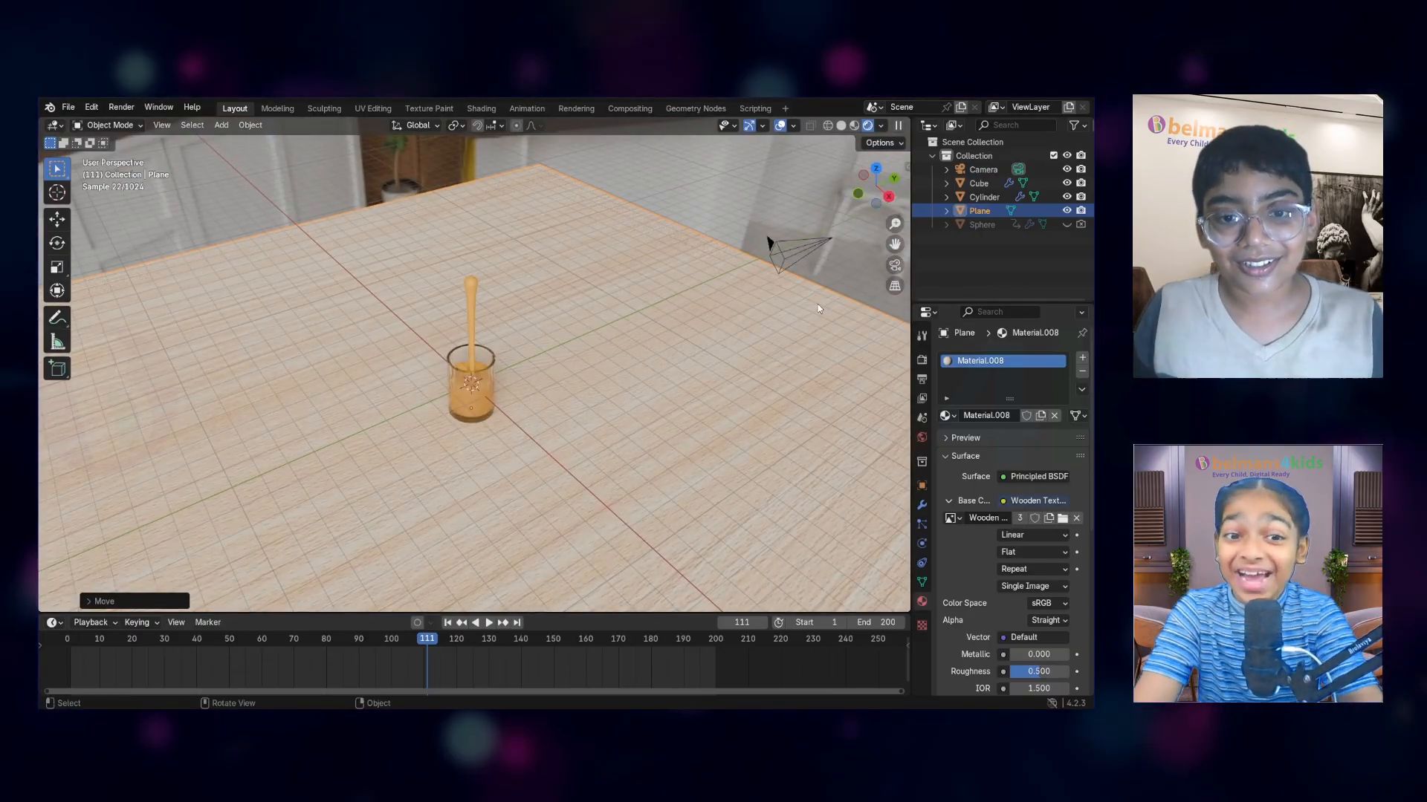
{"action": "middle_click_drag", "start_coordinate": [817, 305], "coordinate": [413, 390]}
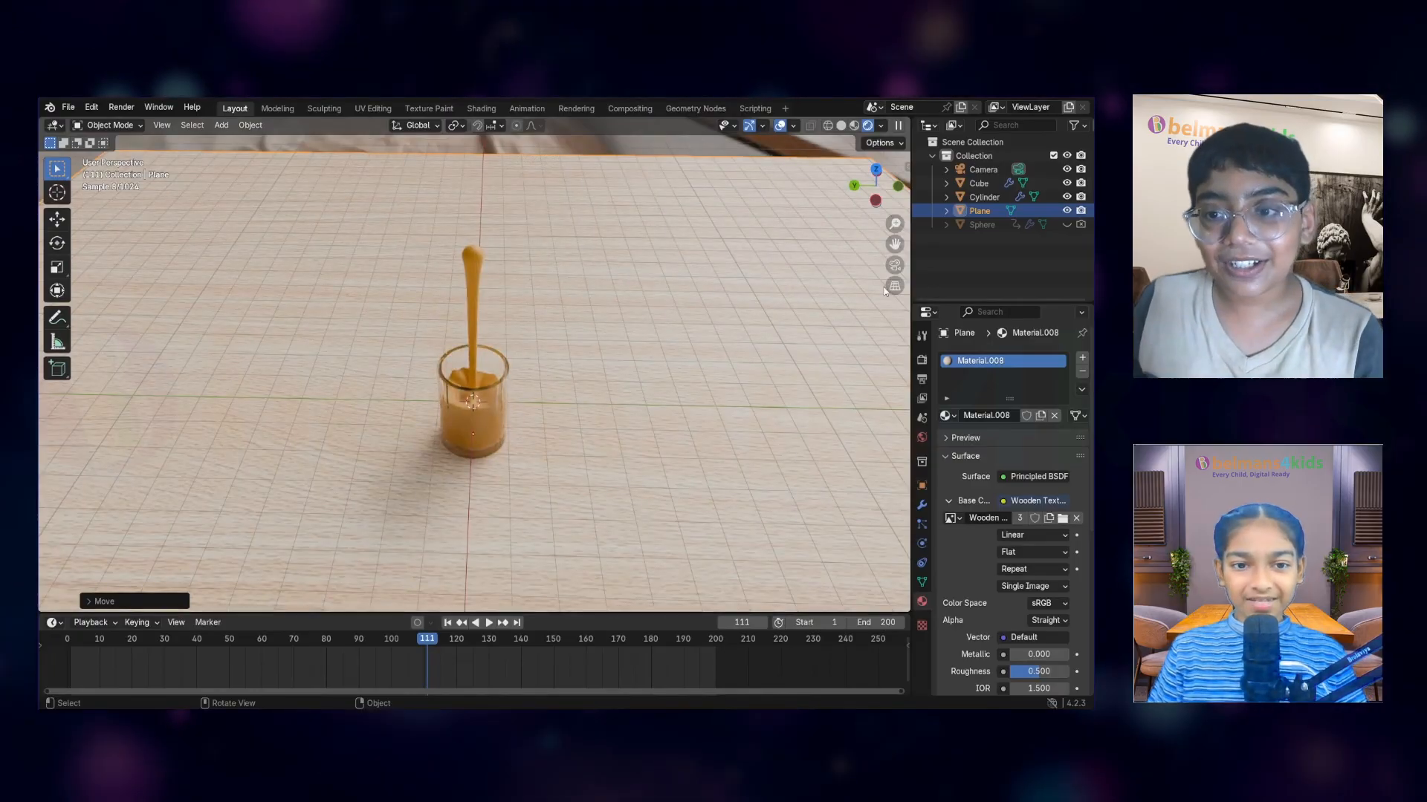
{"action": "left_click", "coordinate": [895, 268]}
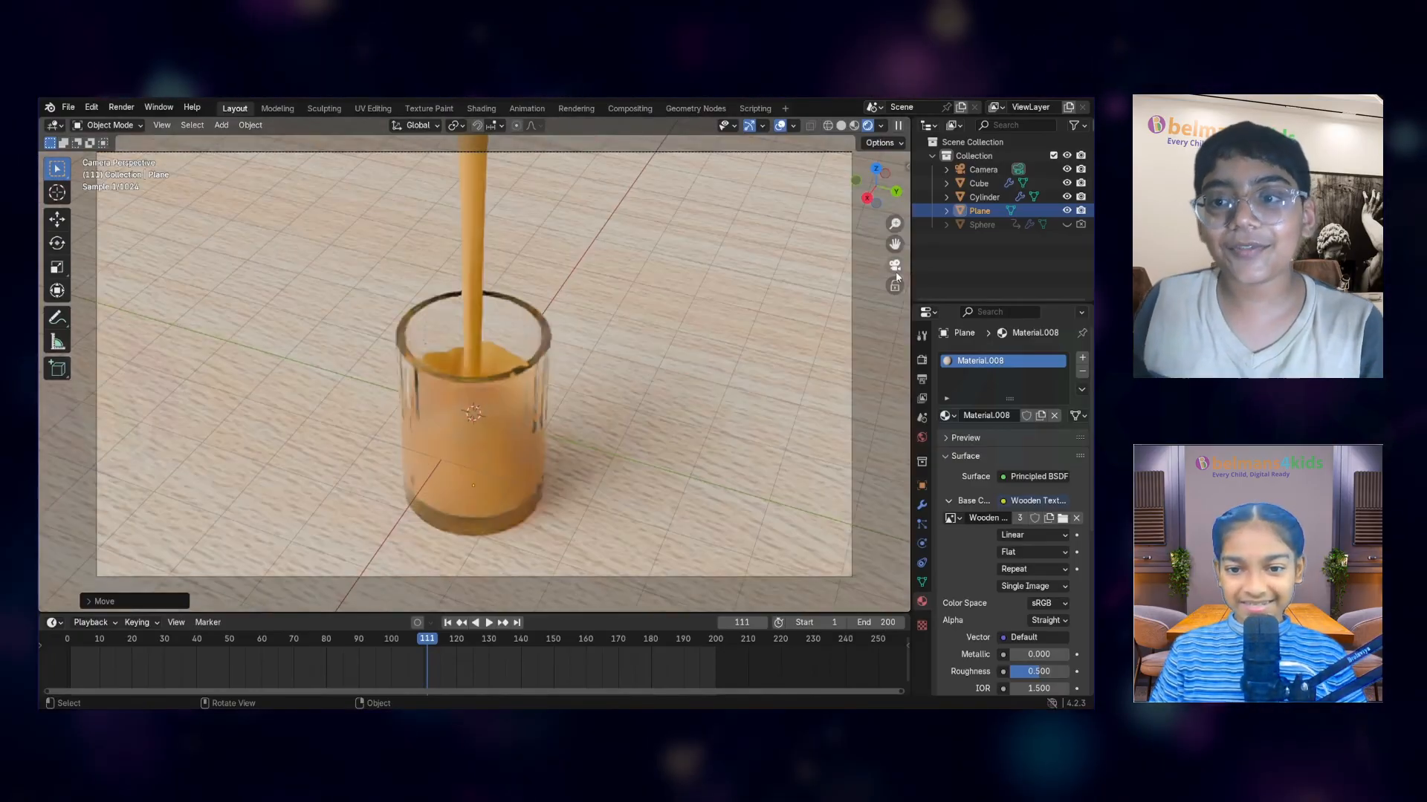
Select the liquid in the glass and lower its material roughness to 0
{"action": "left_click", "coordinate": [535, 362]}
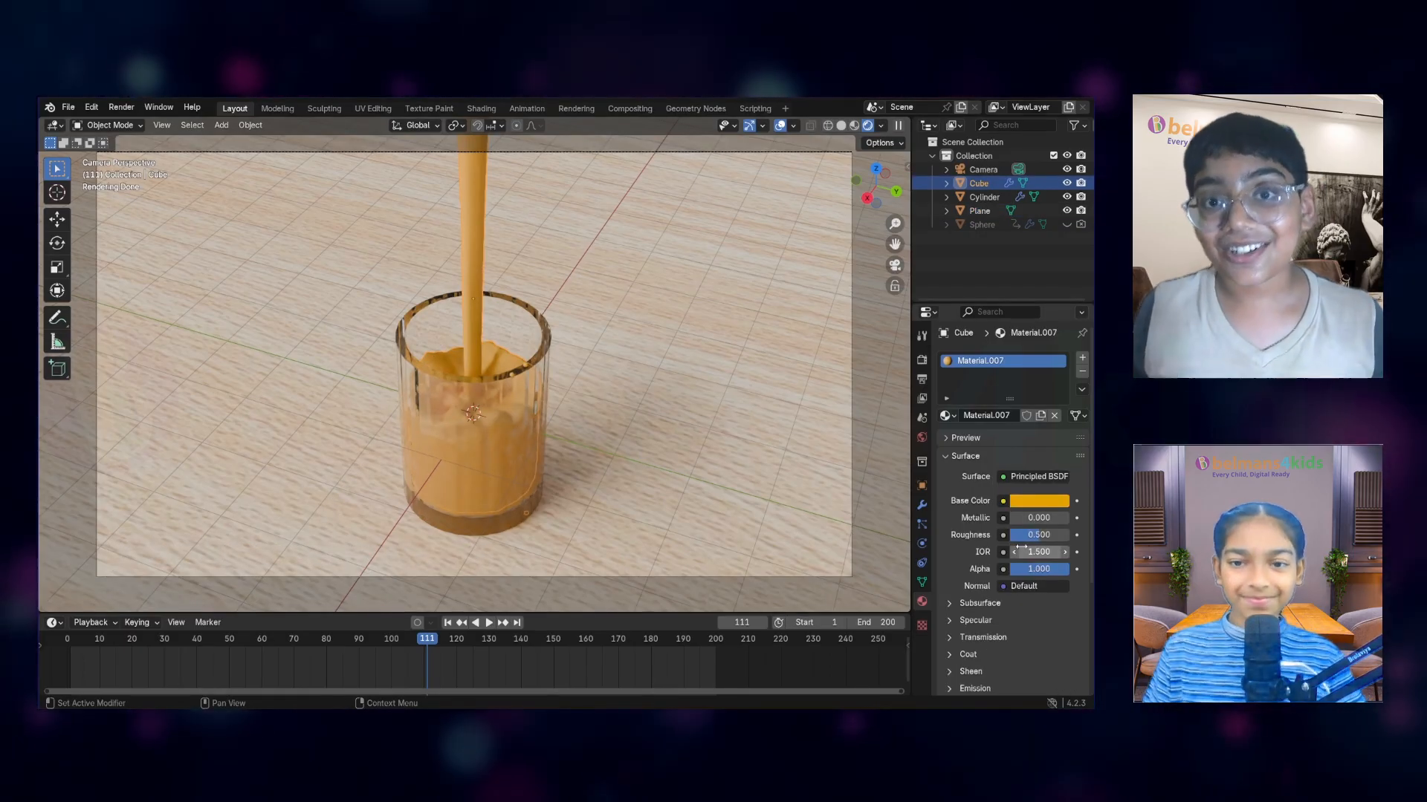
{"action": "left_click_drag", "start_coordinate": [1021, 543], "coordinate": [981, 543]}
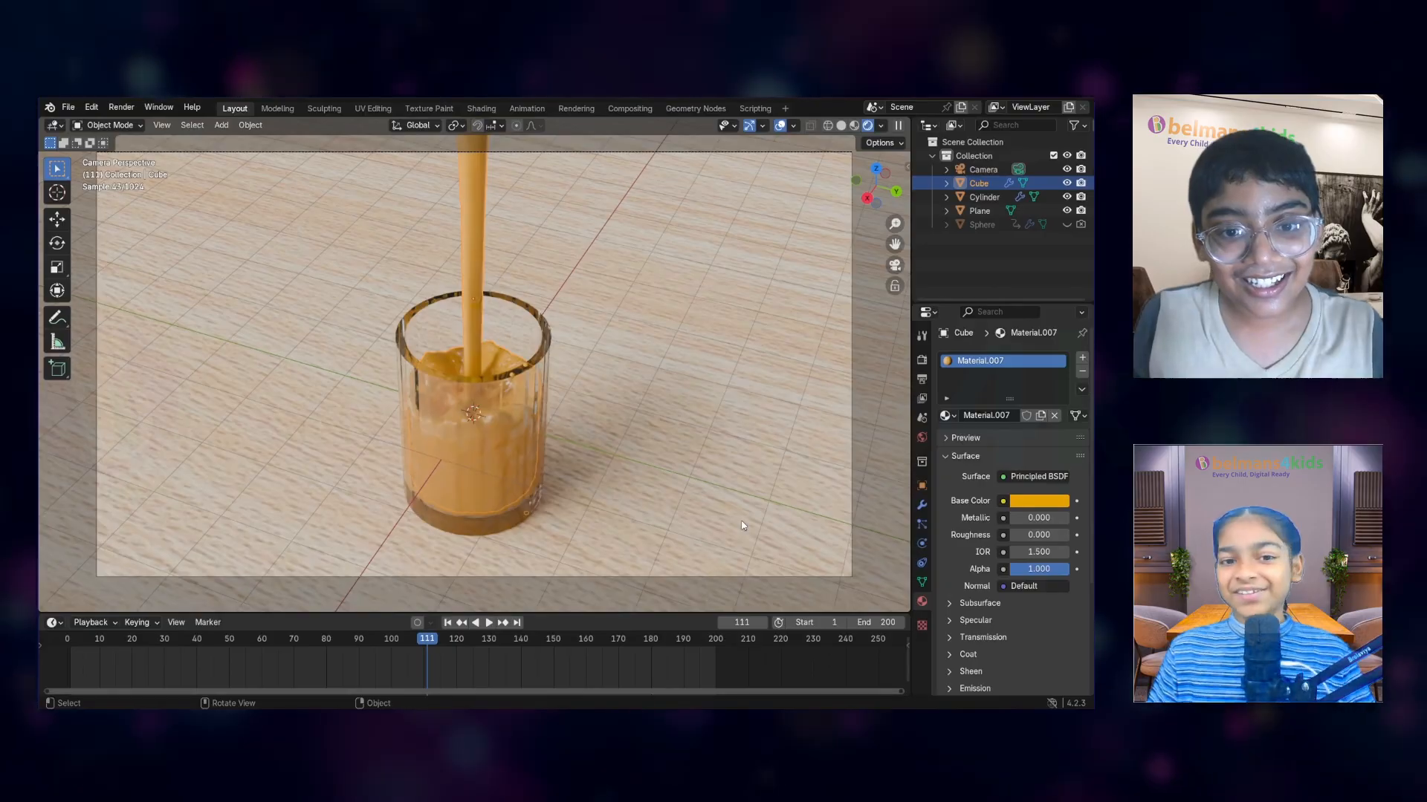
{"action": "scroll", "coordinate": [1003, 513], "scroll_direction": "down", "scroll_amount": 1}
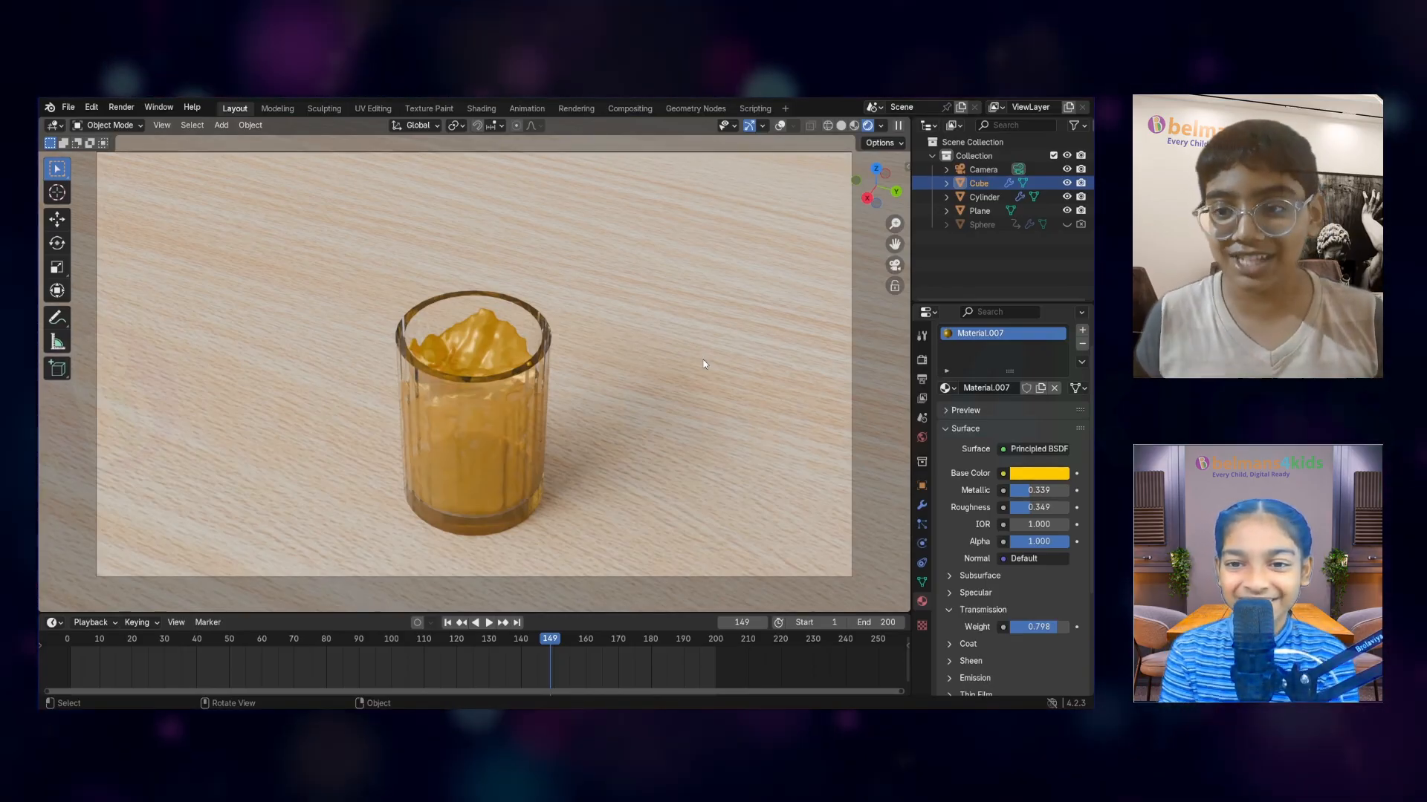
Set the viewport sampling's maximum samples to 25 in the render settings
{"action": "left_click", "coordinate": [922, 360]}
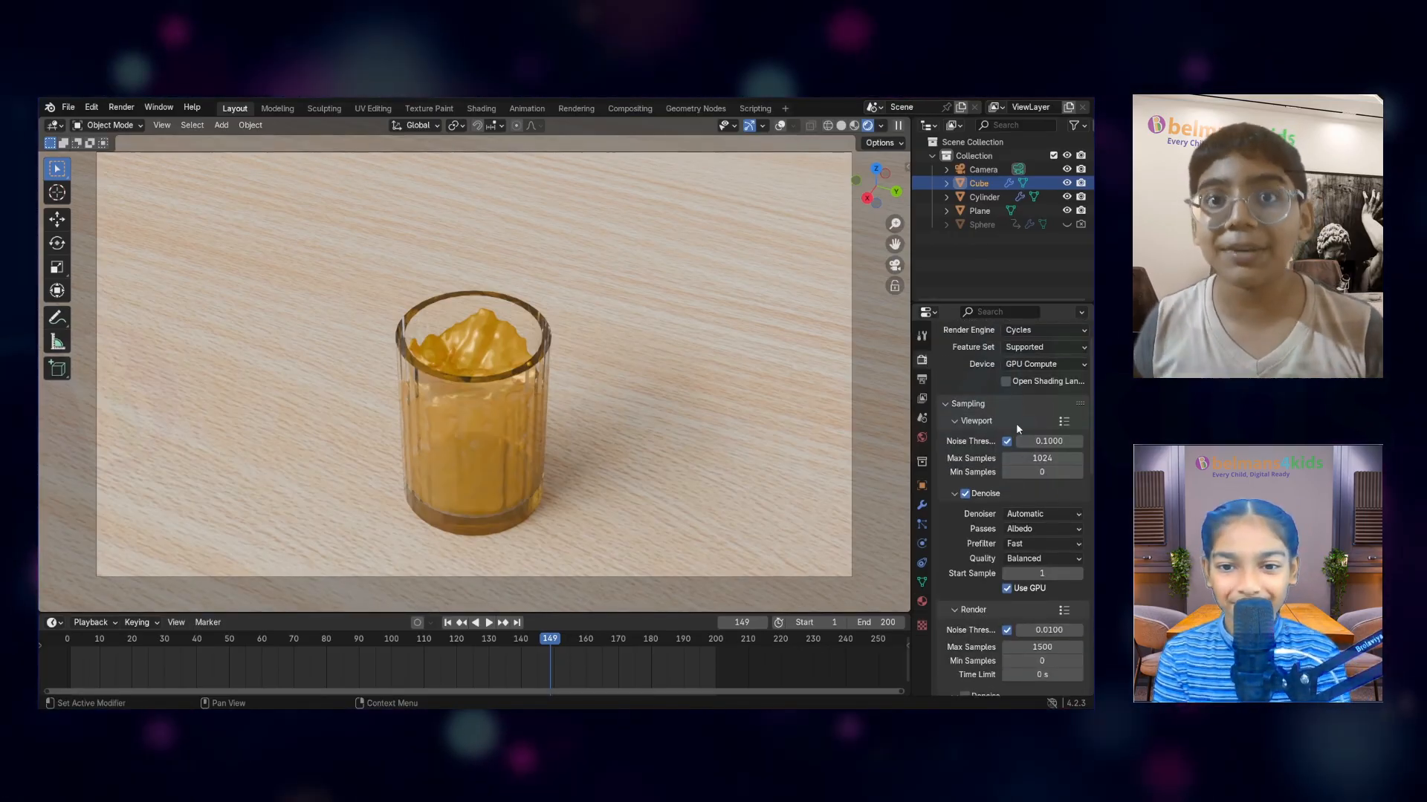
{"action": "scroll", "coordinate": [1013, 445], "scroll_direction": "down", "scroll_amount": 3}
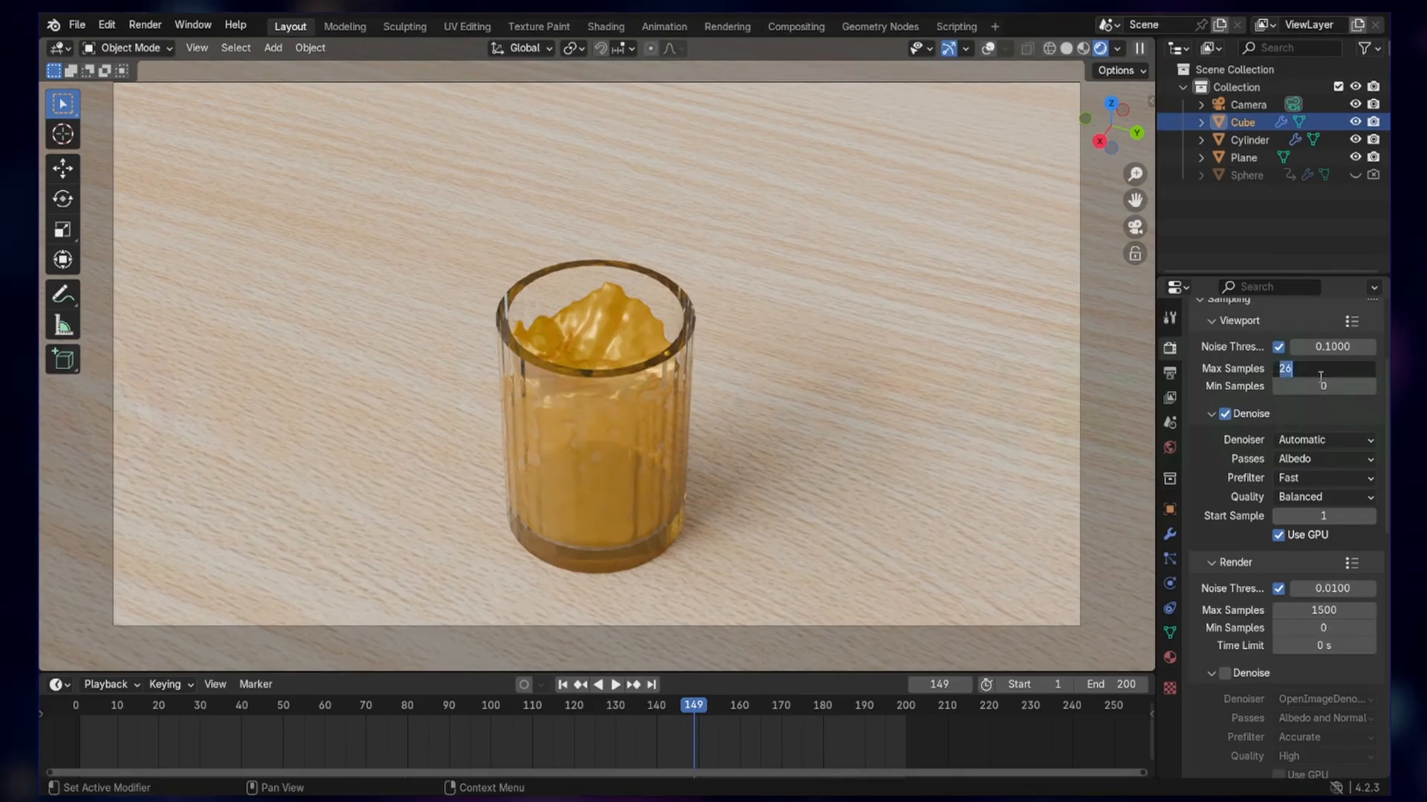
{"action": "key", "text": "Return"}
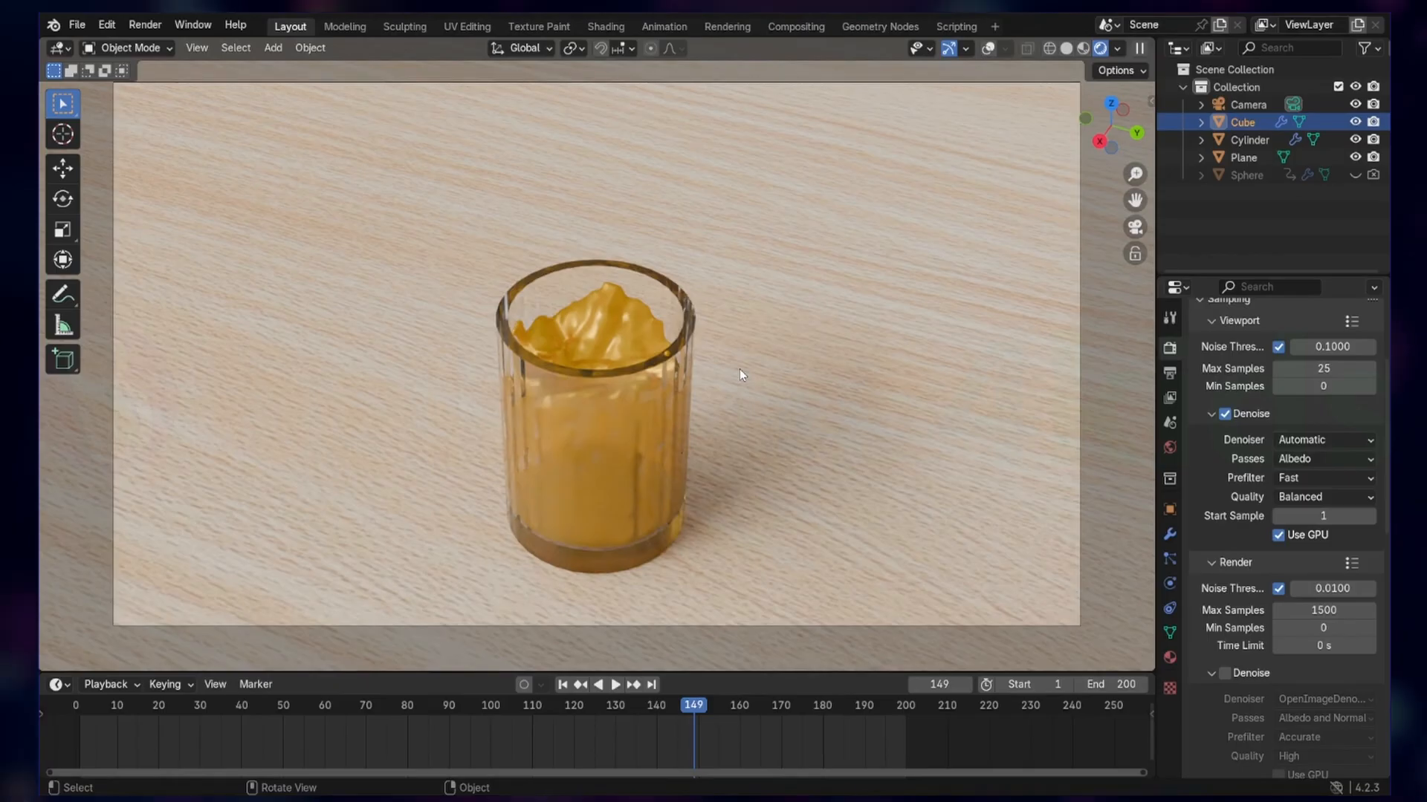
Return to frame 1 and play the rendered pouring animation through the camera
{"action": "left_click", "coordinate": [562, 685]}
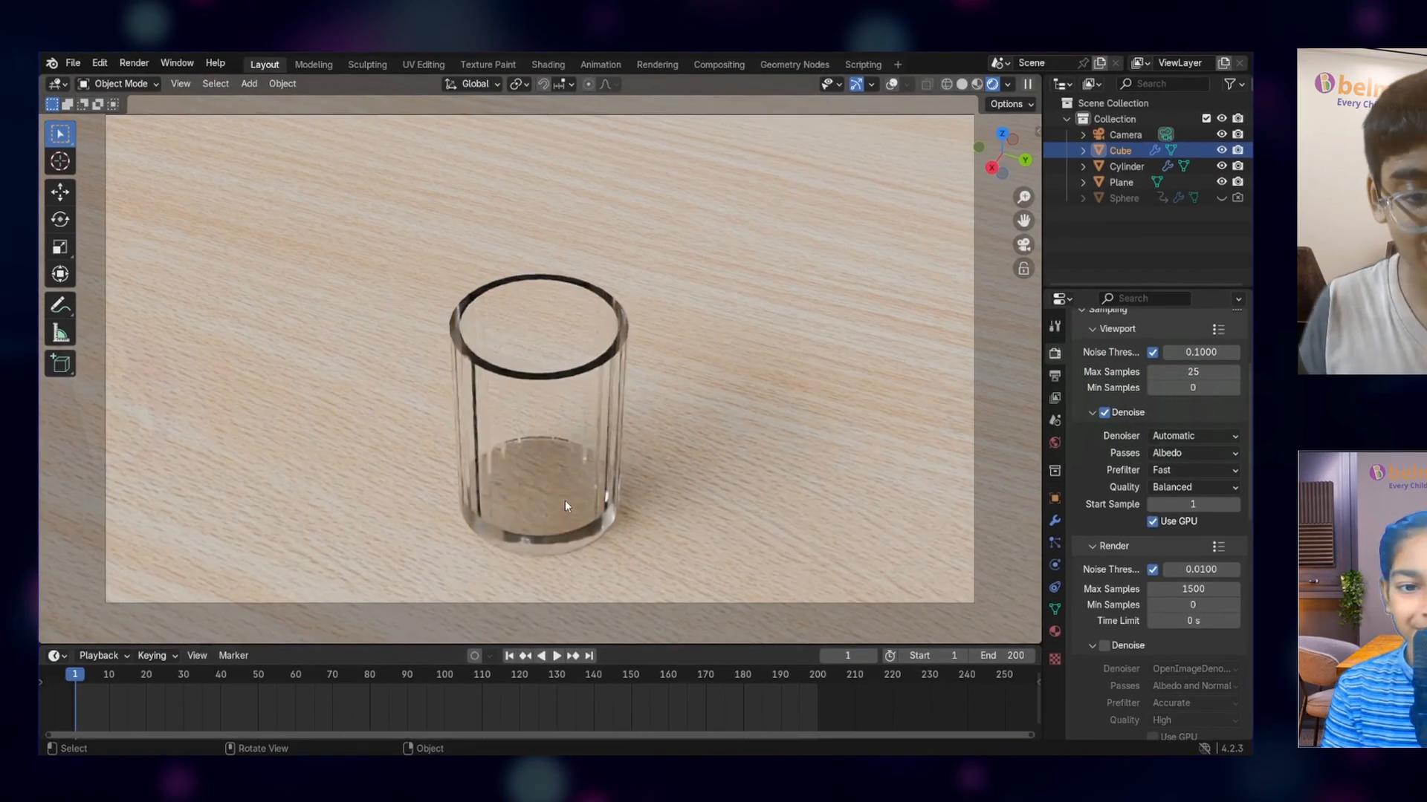
{"action": "key", "text": "space"}
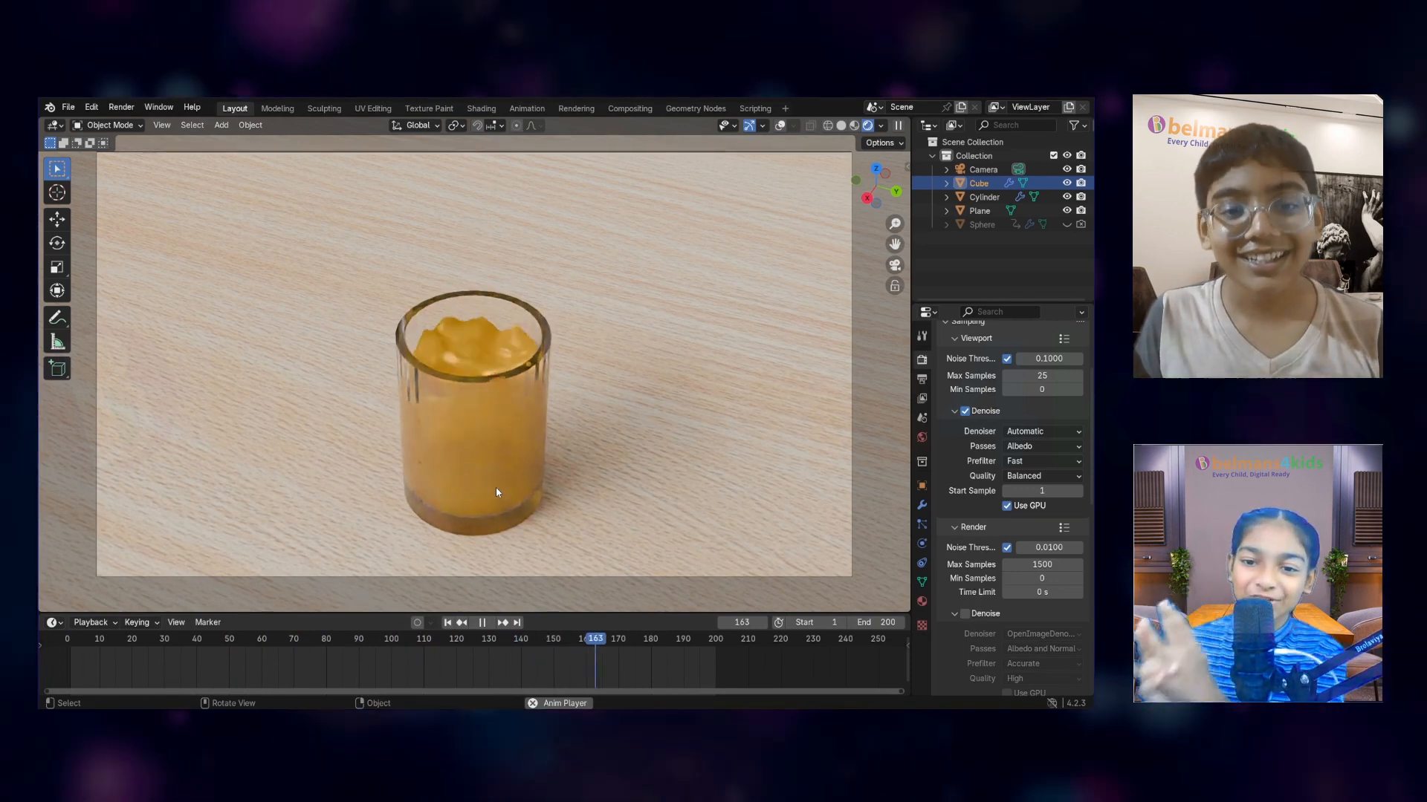
Stop the playback and set the final render's maximum samples to 25 and noise threshold to 0.1
{"action": "key", "text": "space"}
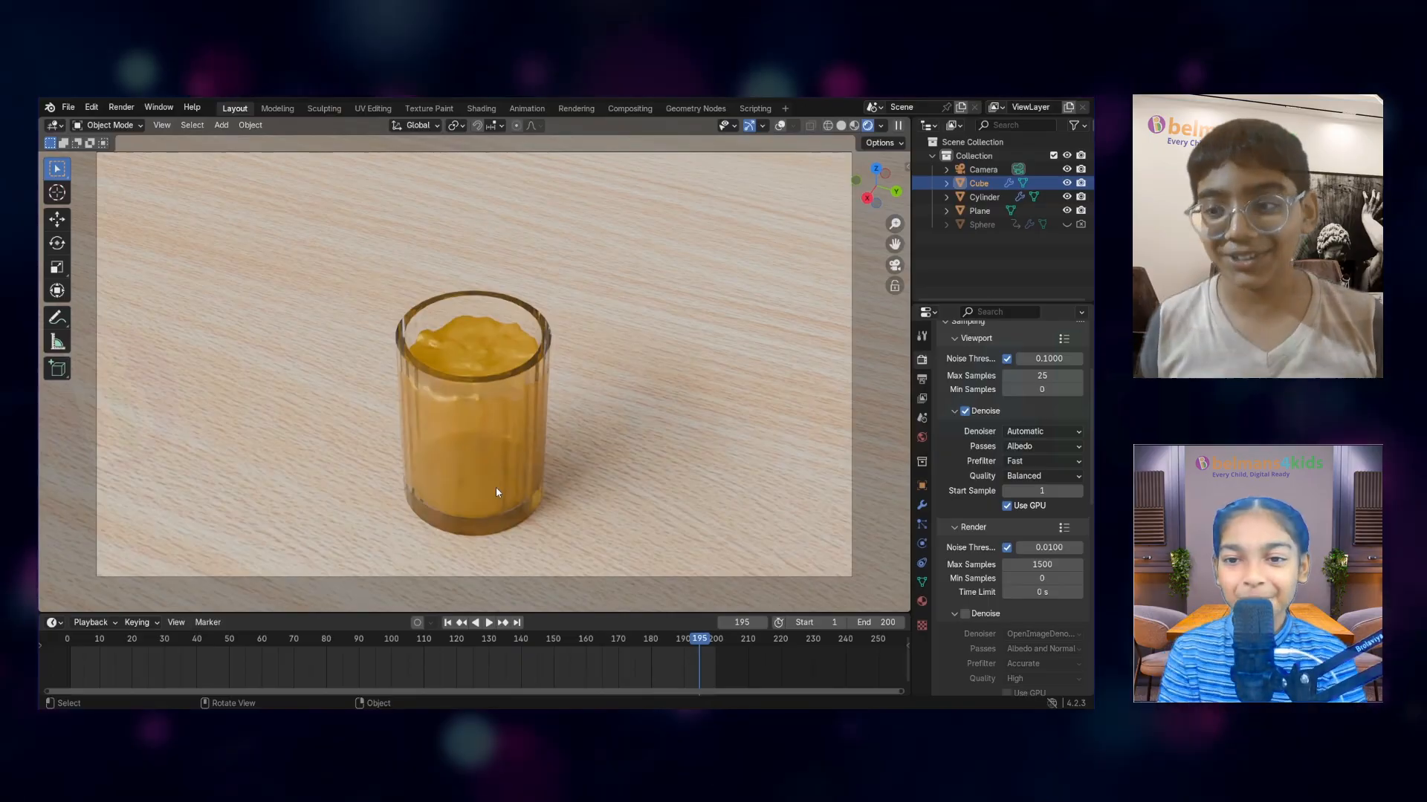
{"action": "left_click", "coordinate": [1032, 564]}
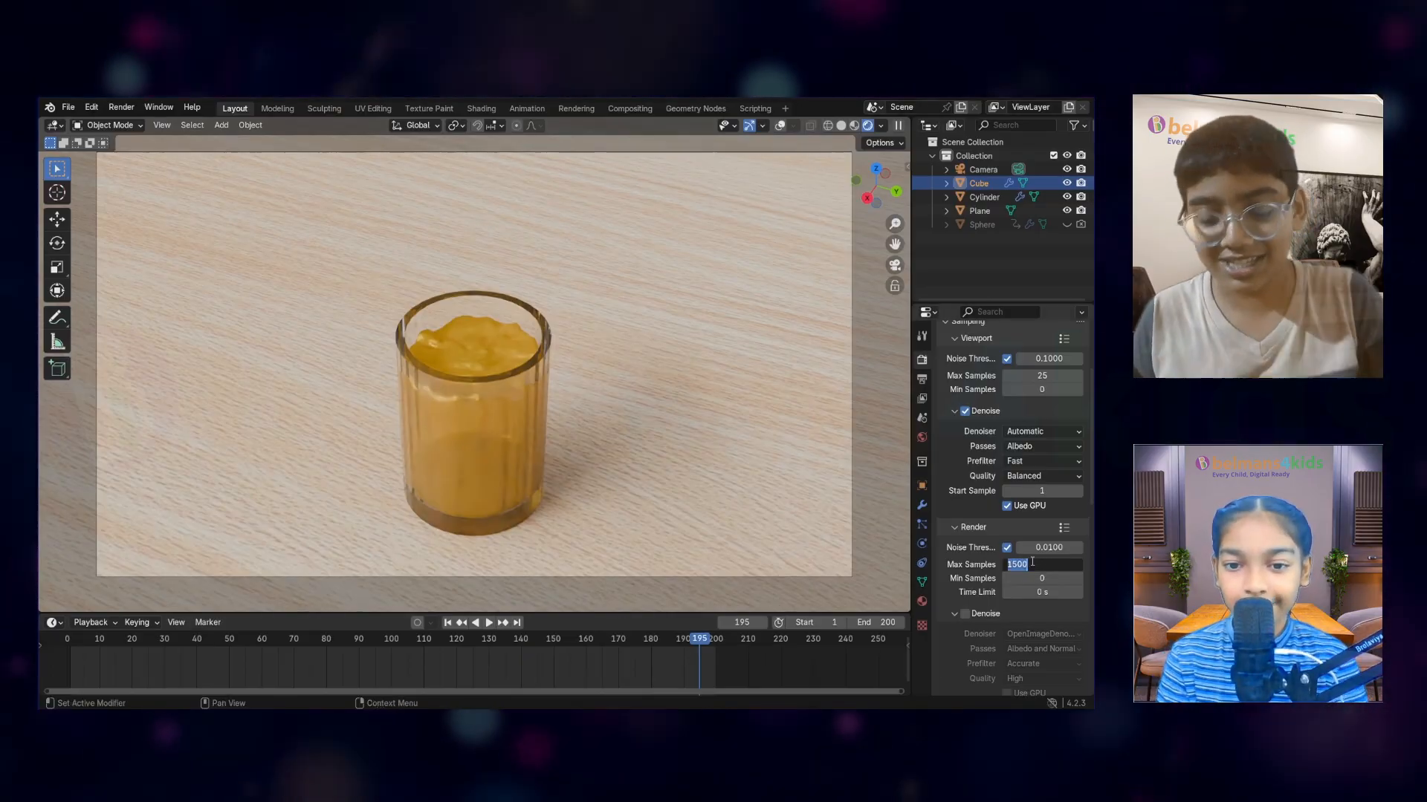
{"action": "type", "text": "25"}
{"action": "key", "text": "Return"}
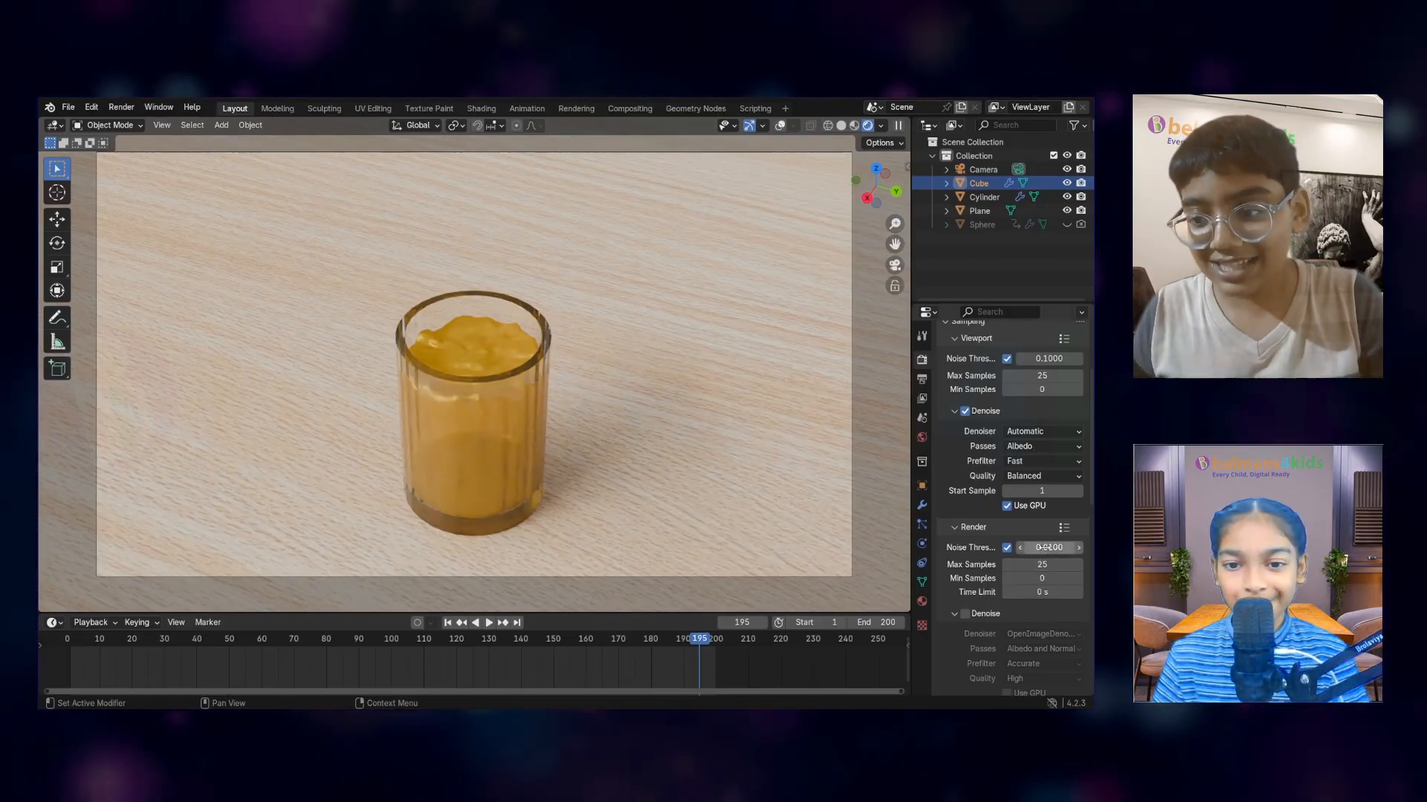
{"action": "type", "text": "0.1"}
Enable denoising for the final render and let it use the GPU
{"action": "scroll", "coordinate": [1046, 548], "scroll_direction": "down", "scroll_amount": 2}
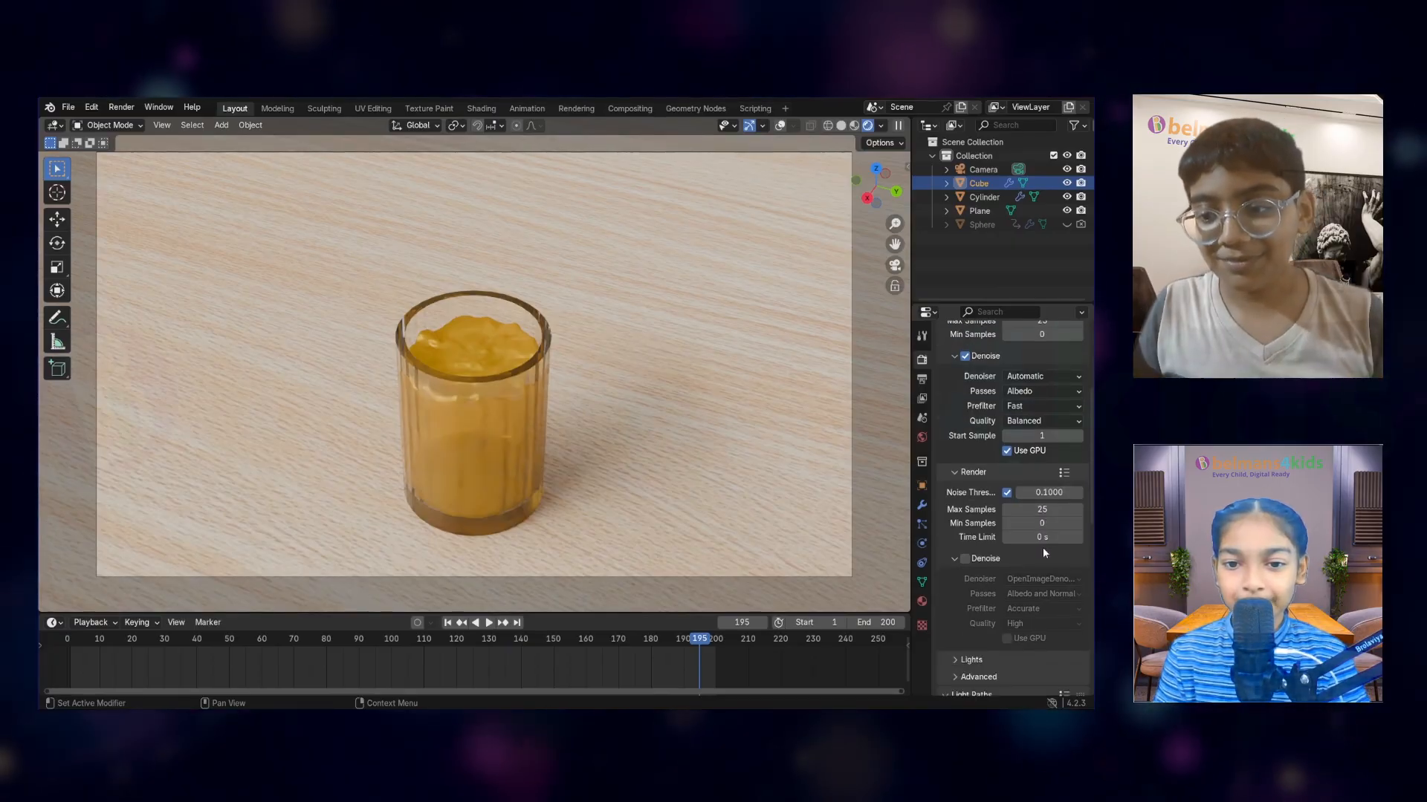
{"action": "left_click", "coordinate": [965, 560]}
{"action": "left_click", "coordinate": [1007, 640]}
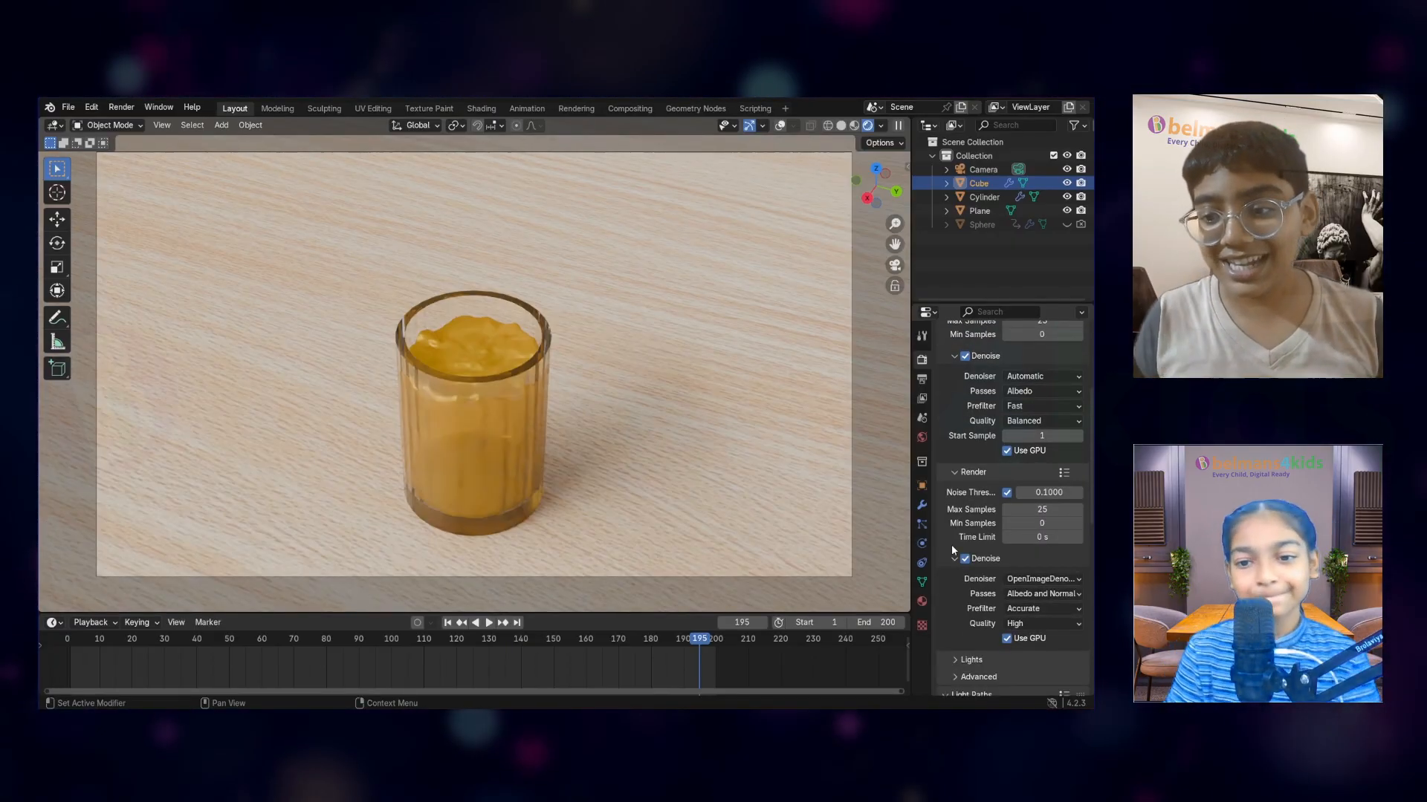
Set the render output location to the Fluid Sim folder in Downloads with the file name Fluid Simulation
{"action": "left_click", "coordinate": [922, 385]}
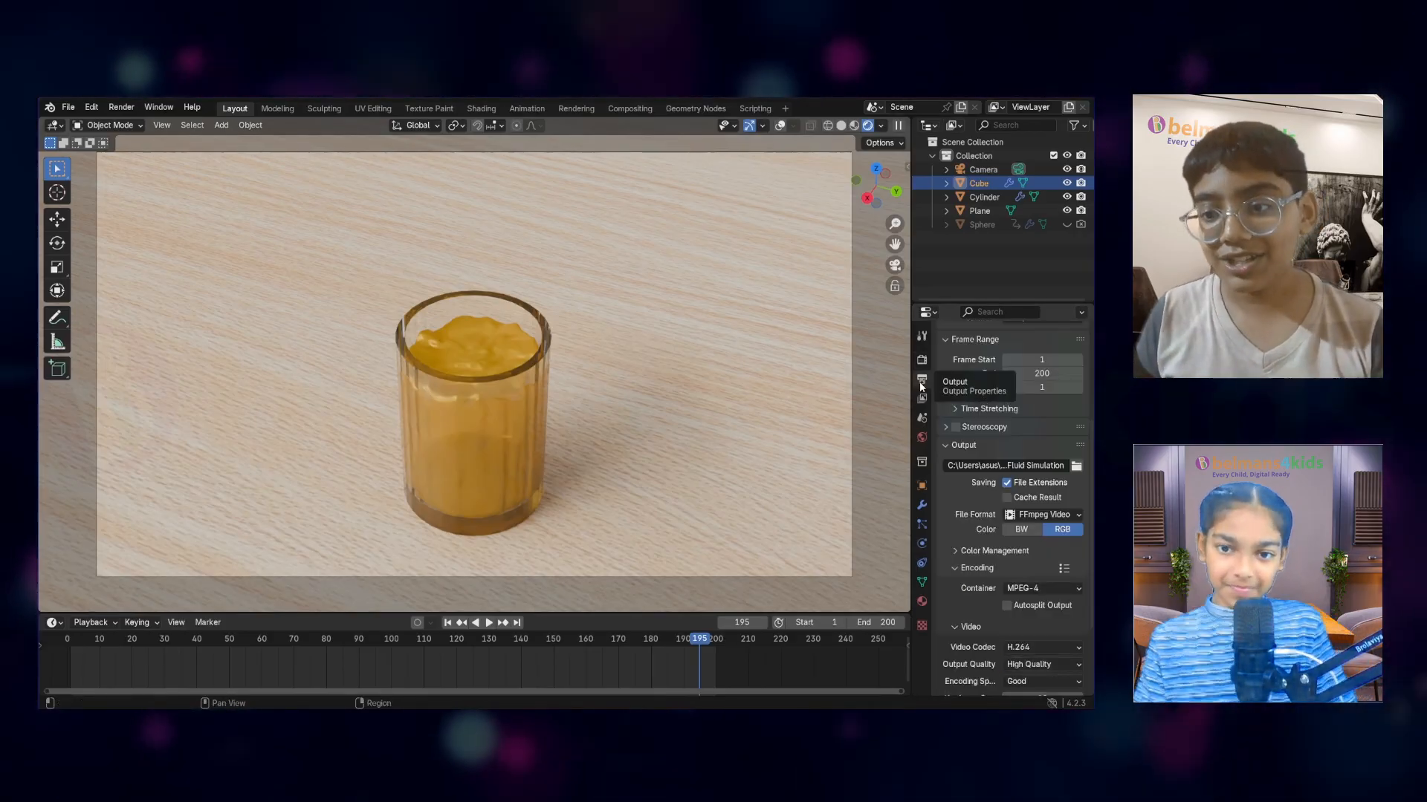
{"action": "left_click", "coordinate": [1076, 466]}
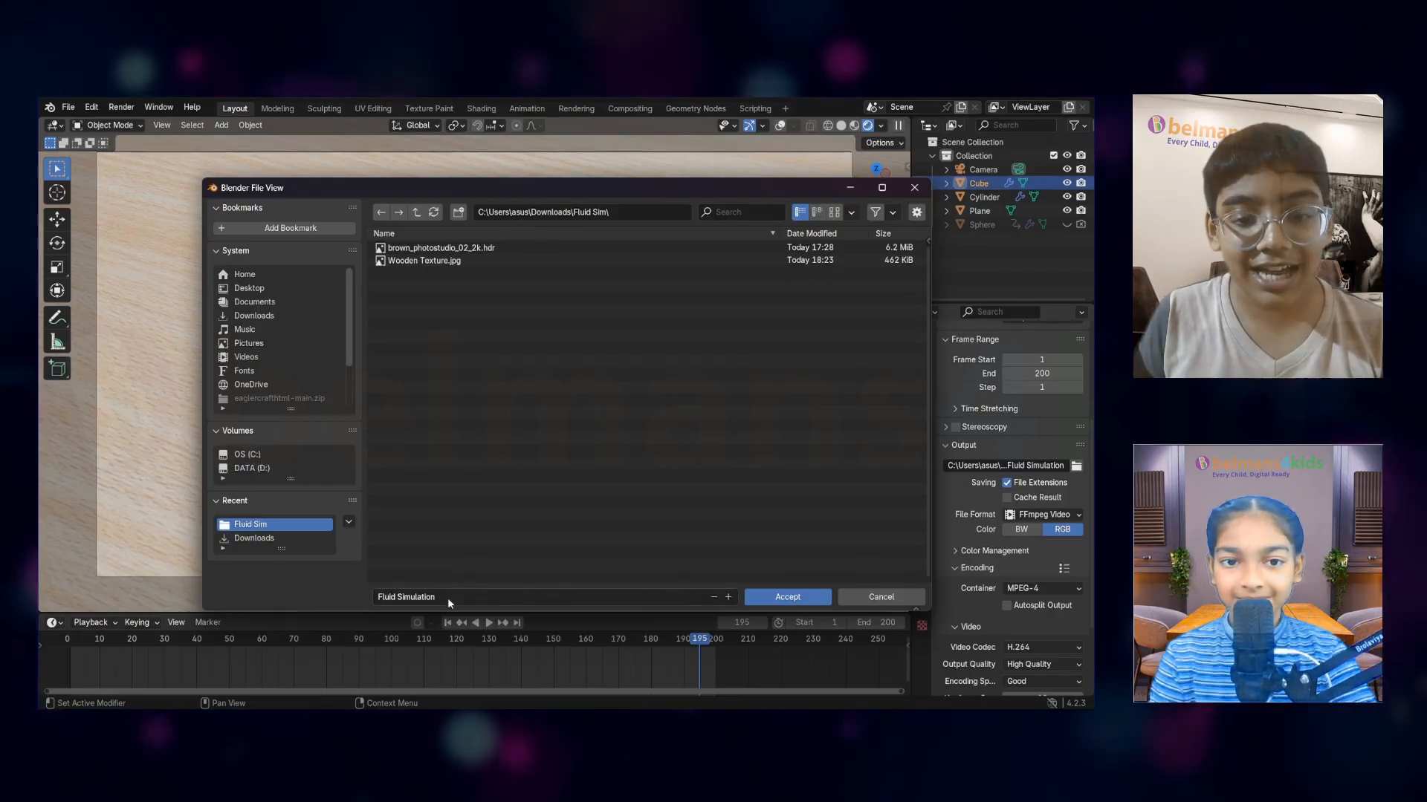
{"action": "left_click", "coordinate": [769, 599]}
Set the output file format to FFmpeg Video with MPEG-4 as the encoding container
{"action": "left_click", "coordinate": [1041, 515]}
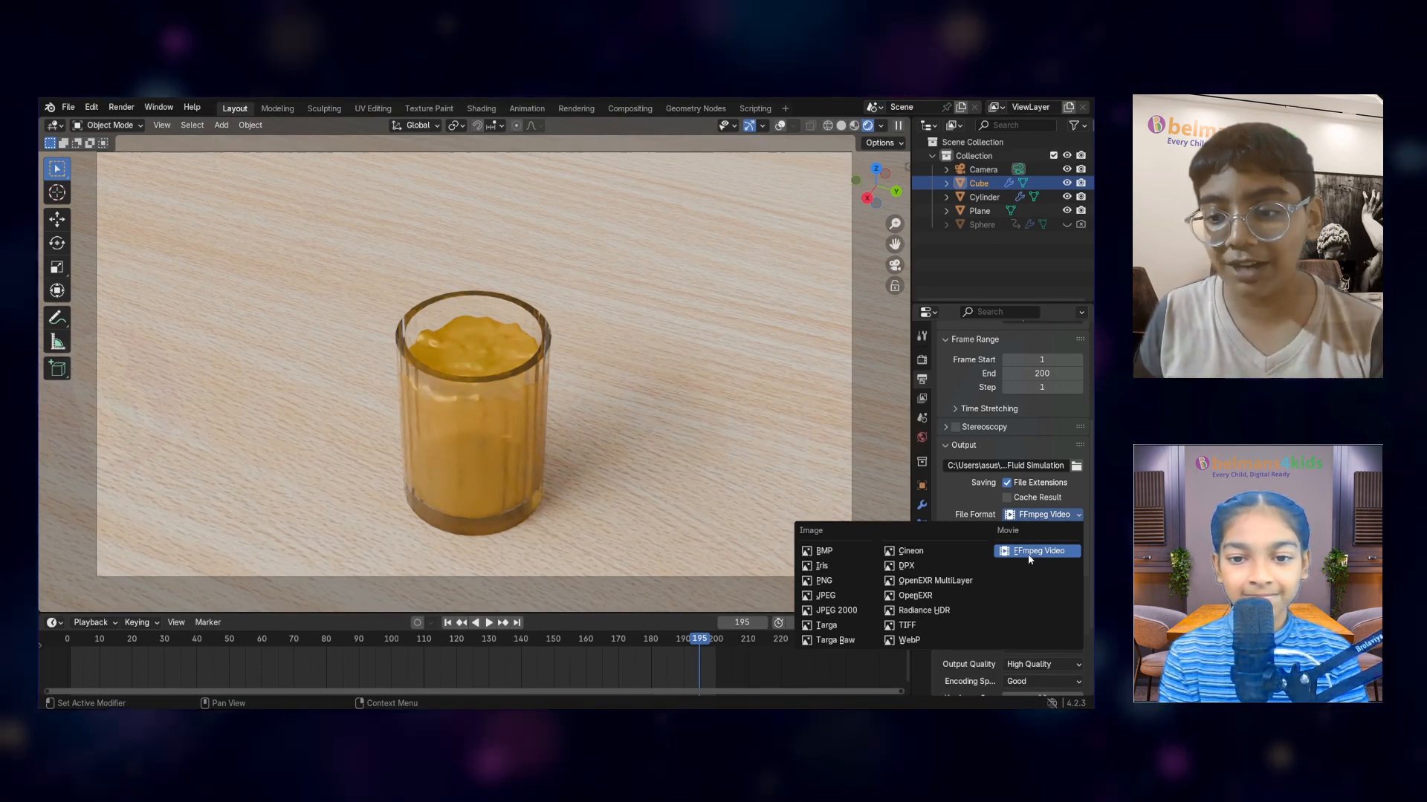
{"action": "left_click", "coordinate": [825, 581]}
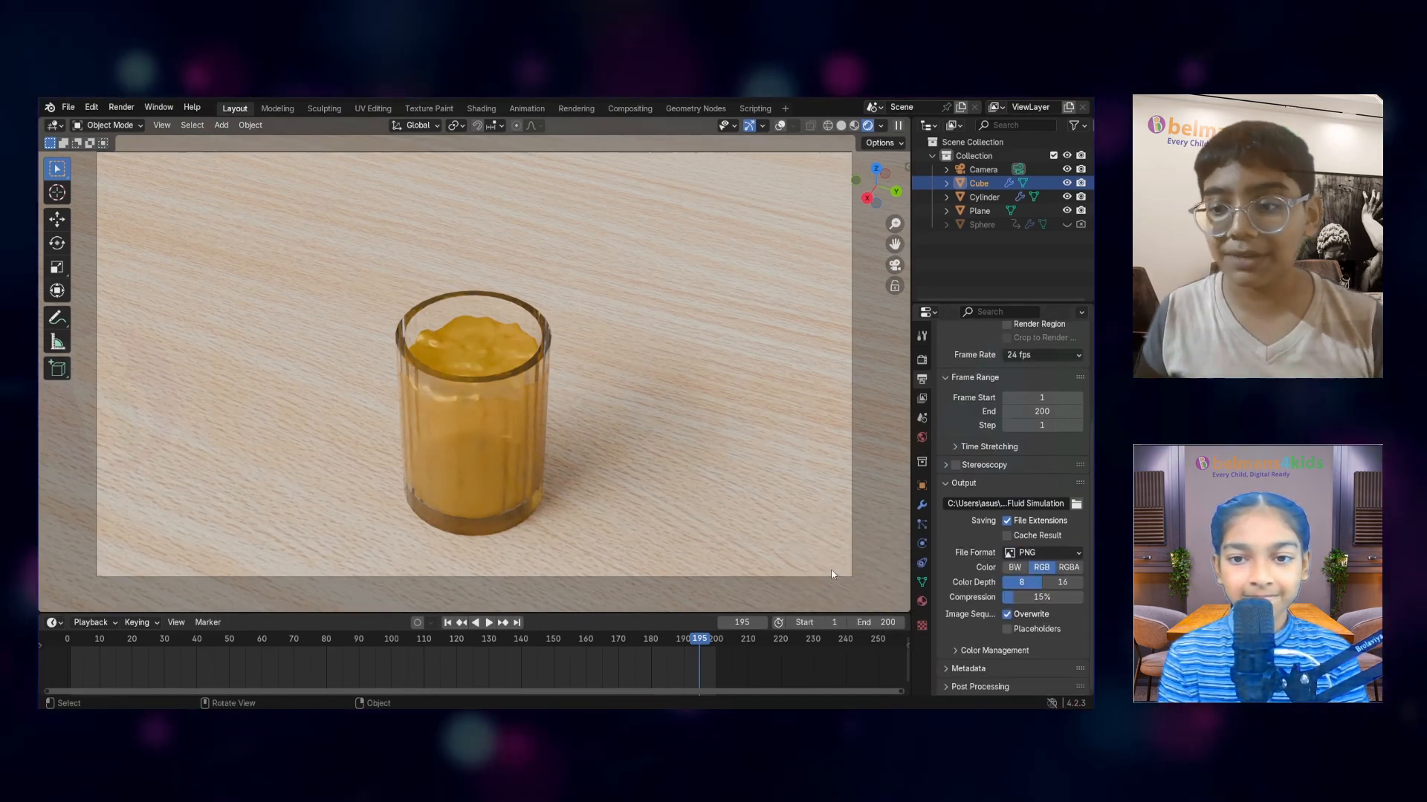
{"action": "left_click", "coordinate": [1039, 552]}
{"action": "left_click", "coordinate": [1035, 590]}
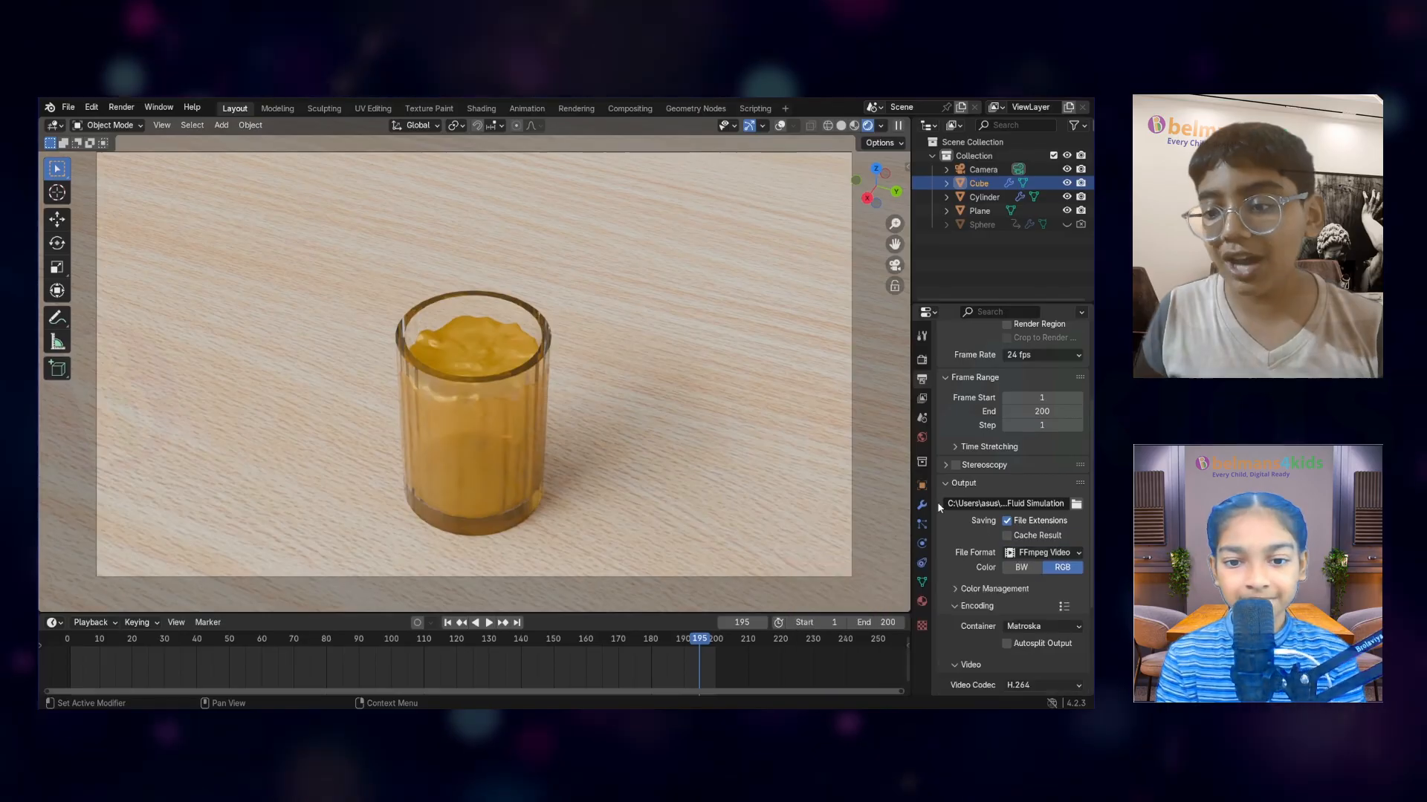
{"action": "scroll", "coordinate": [986, 508], "scroll_direction": "down", "scroll_amount": 1}
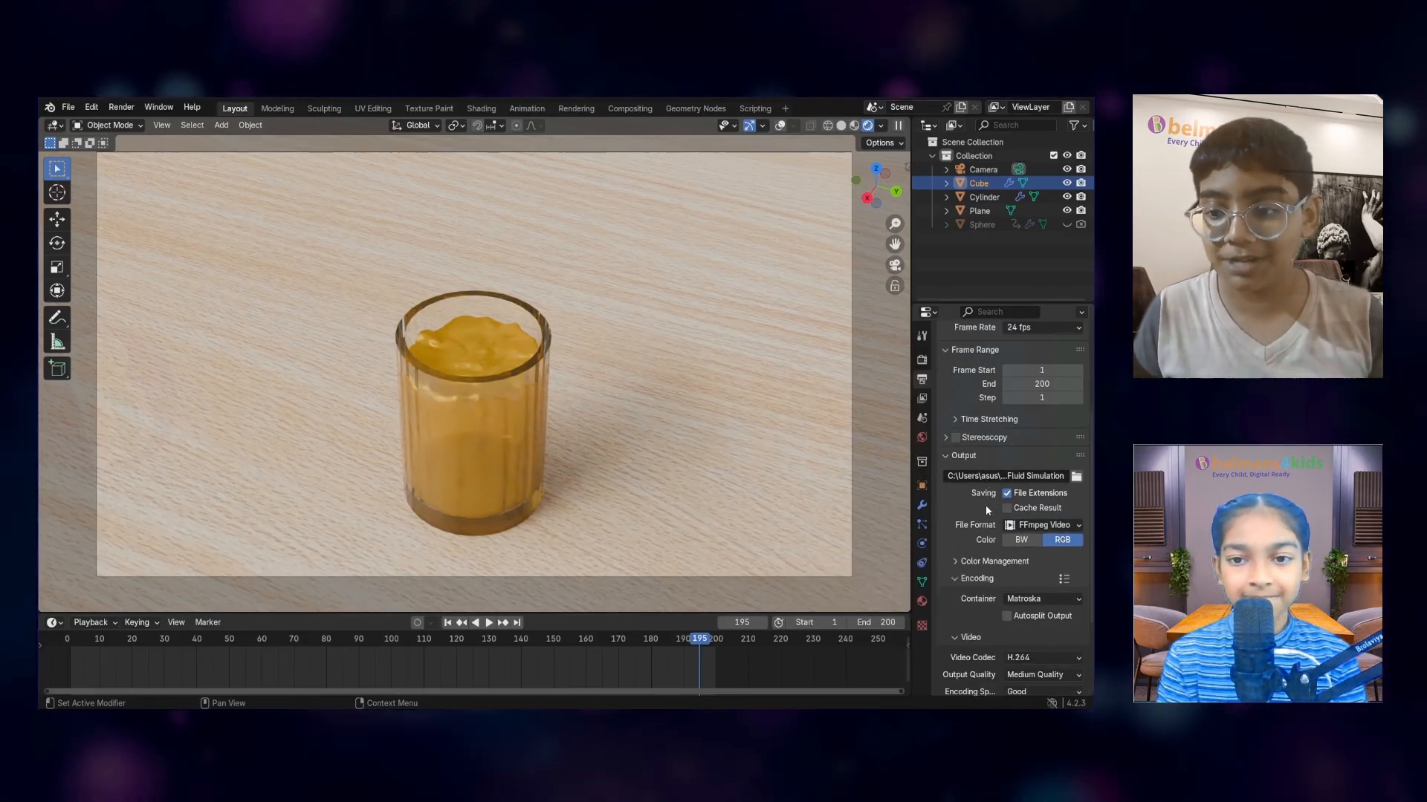
{"action": "scroll", "coordinate": [986, 509], "scroll_direction": "down", "scroll_amount": 1}
{"action": "left_click", "coordinate": [1024, 571]}
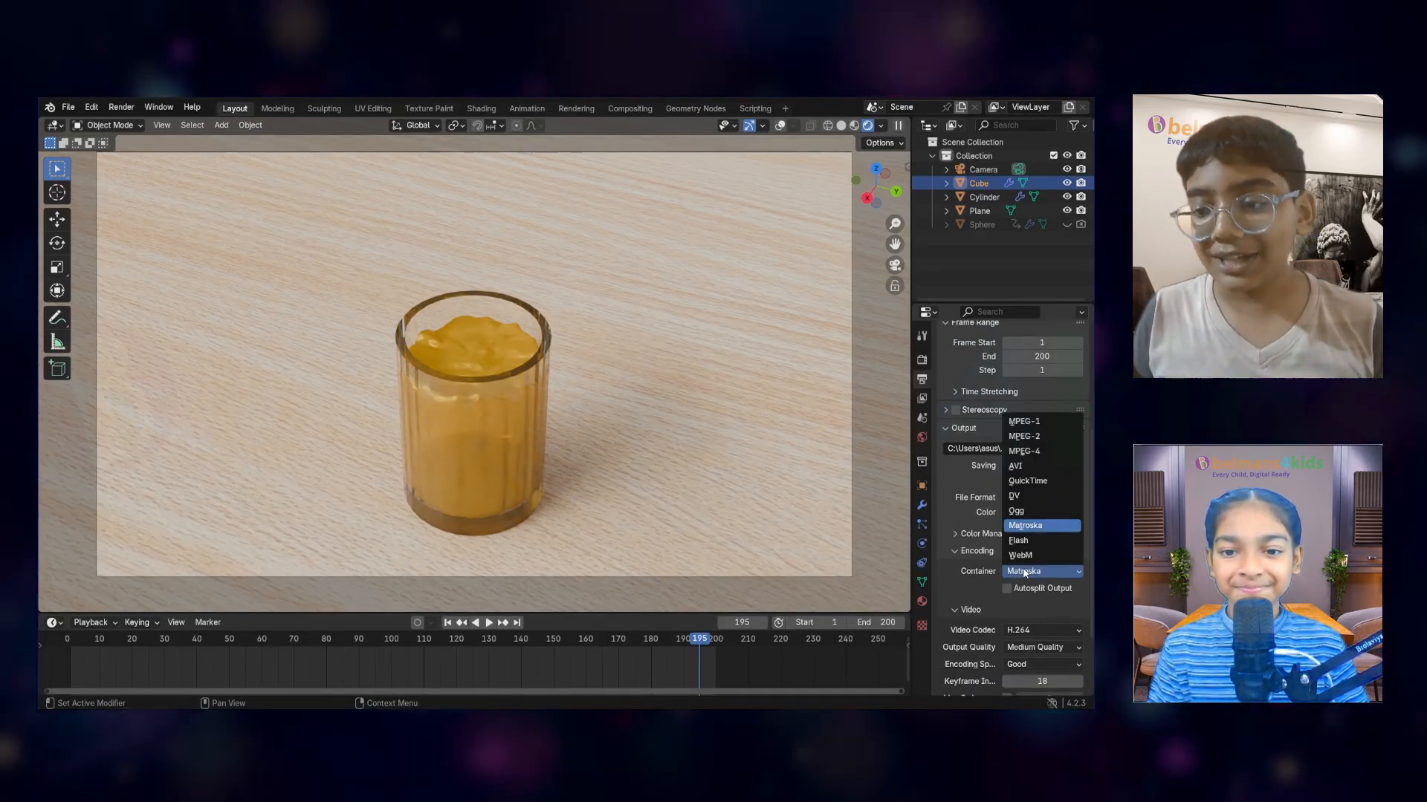
{"action": "left_click", "coordinate": [1023, 450]}
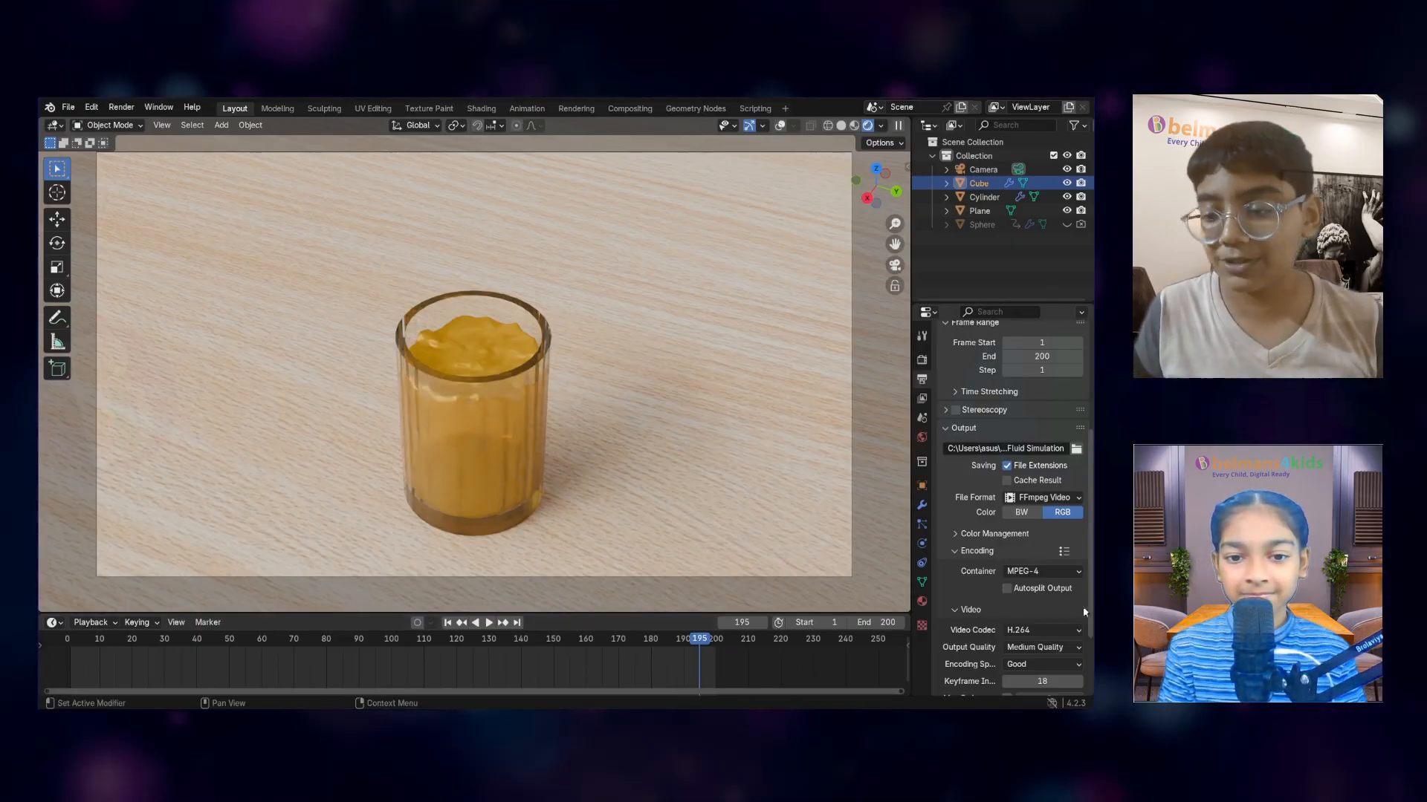
Render the whole pouring animation to the video file
{"action": "scroll", "coordinate": [1084, 610], "scroll_direction": "down", "scroll_amount": 3}
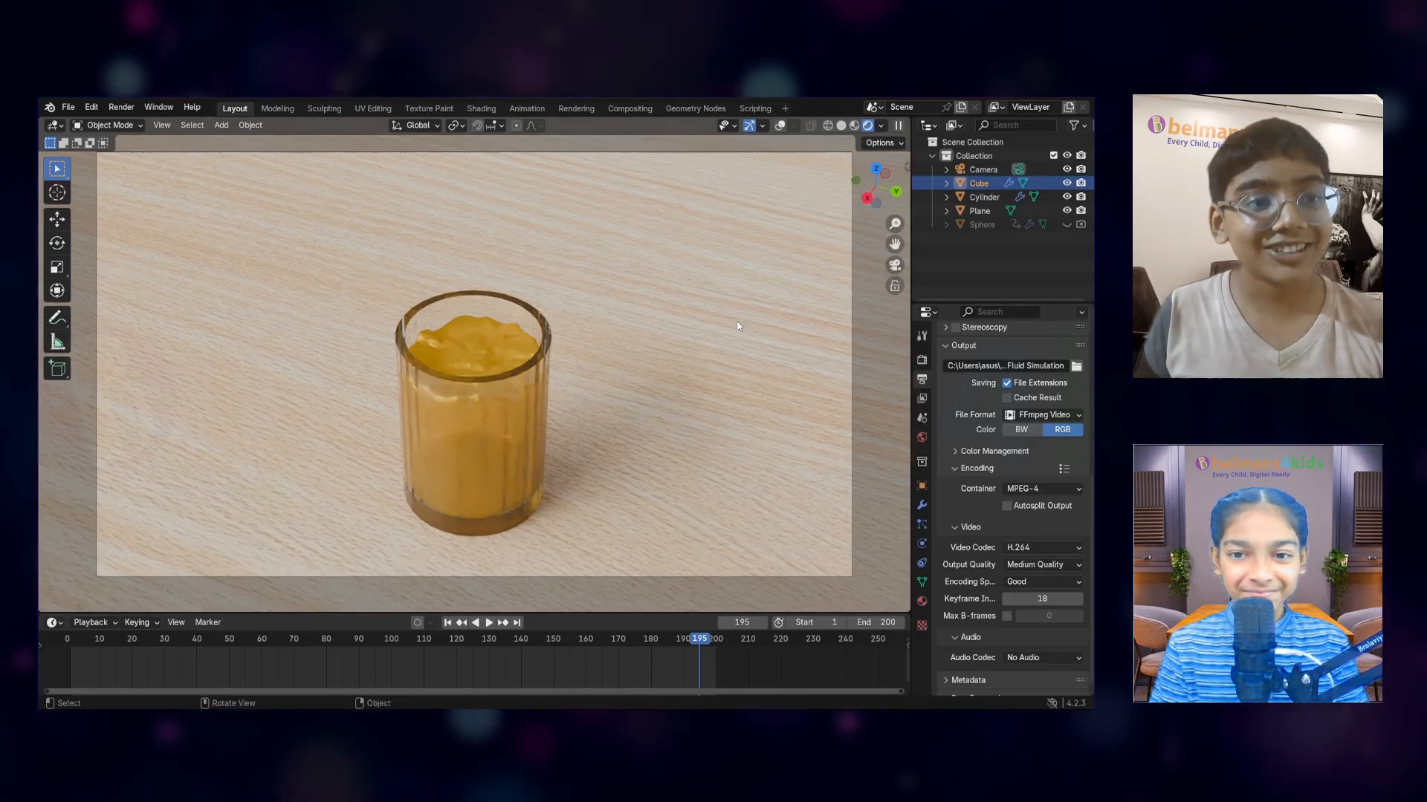
{"action": "left_click", "coordinate": [123, 107]}
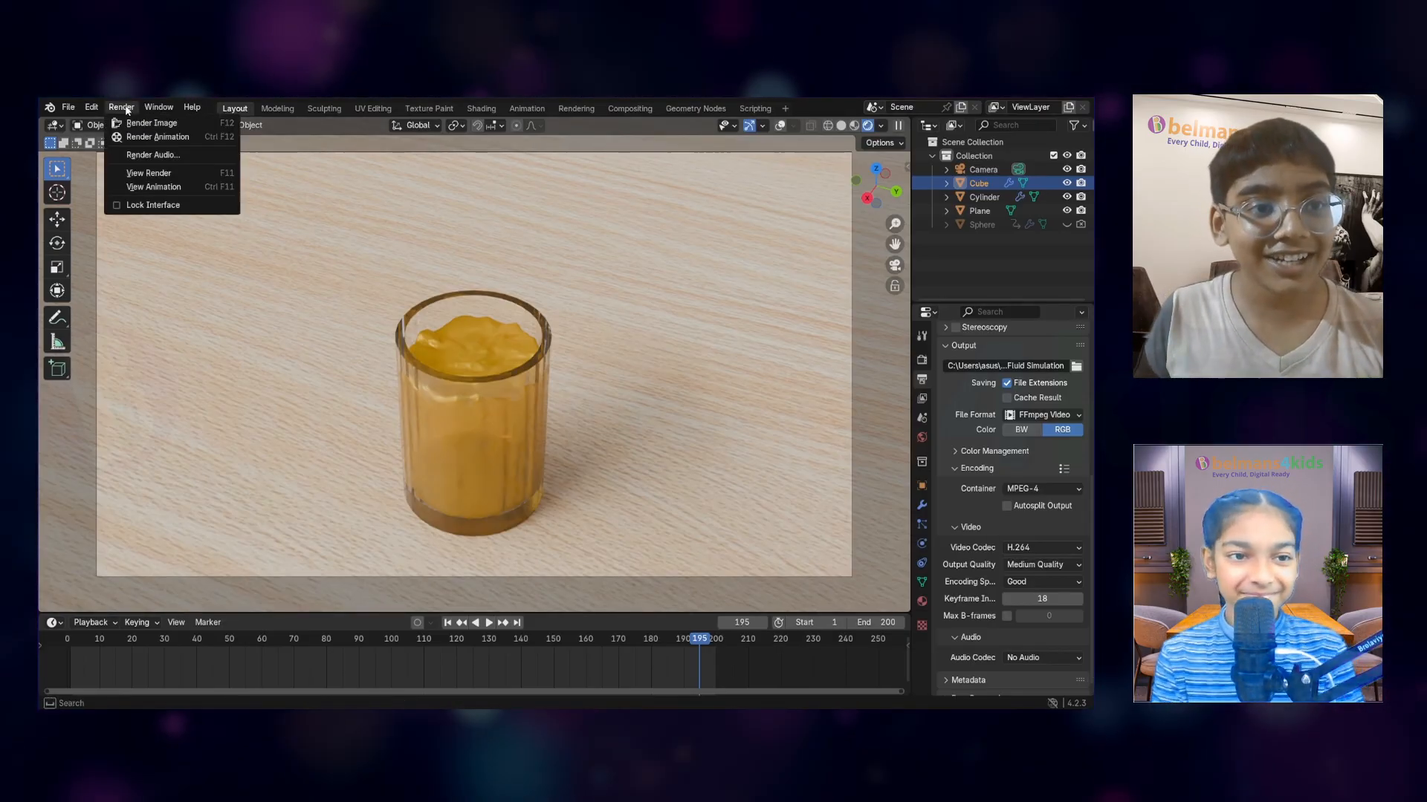
{"action": "left_click", "coordinate": [154, 137]}
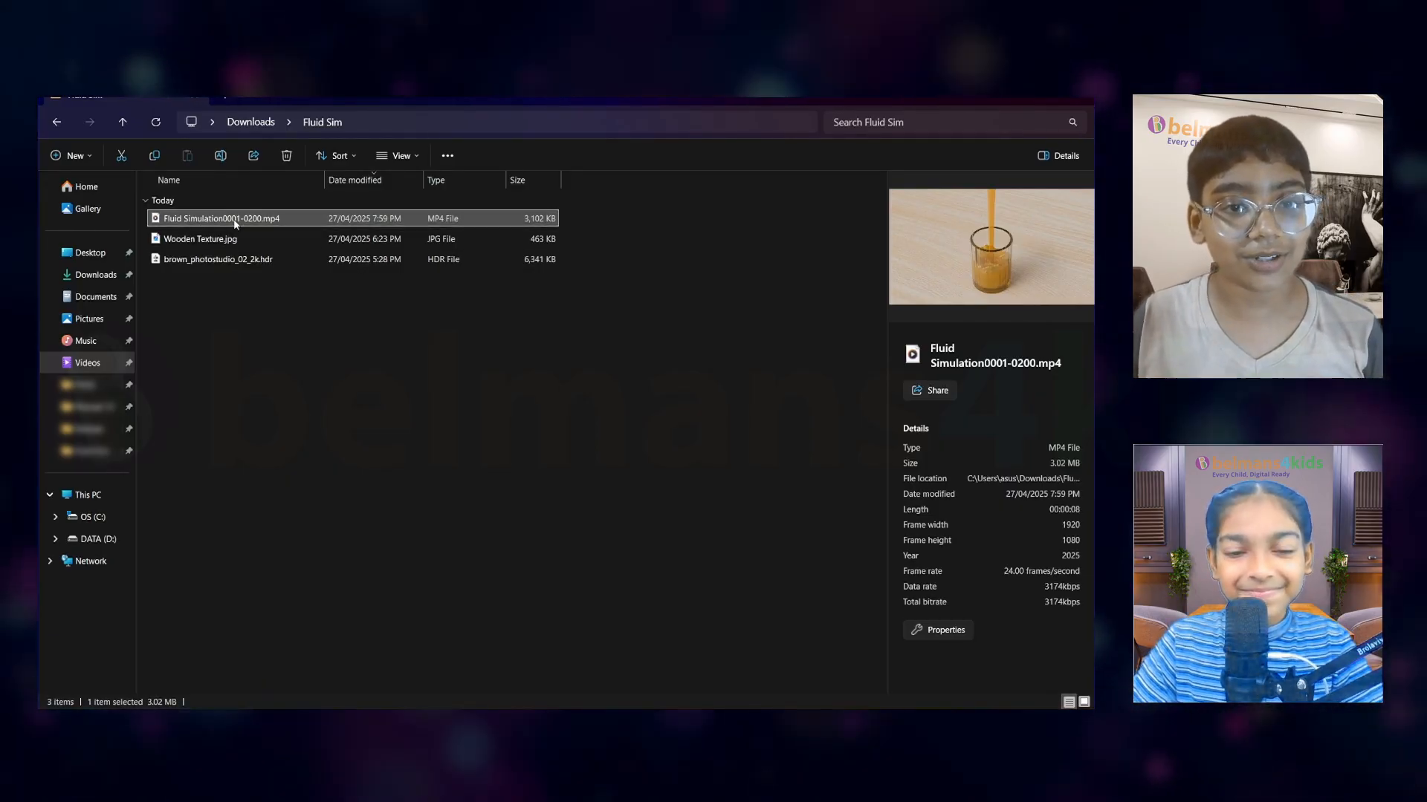
Open Fluid Simulation0001-0200.mp4 from the Fluid Sim folder in the media player, play it and pause partway through
{"action": "double_click", "coordinate": [234, 220]}
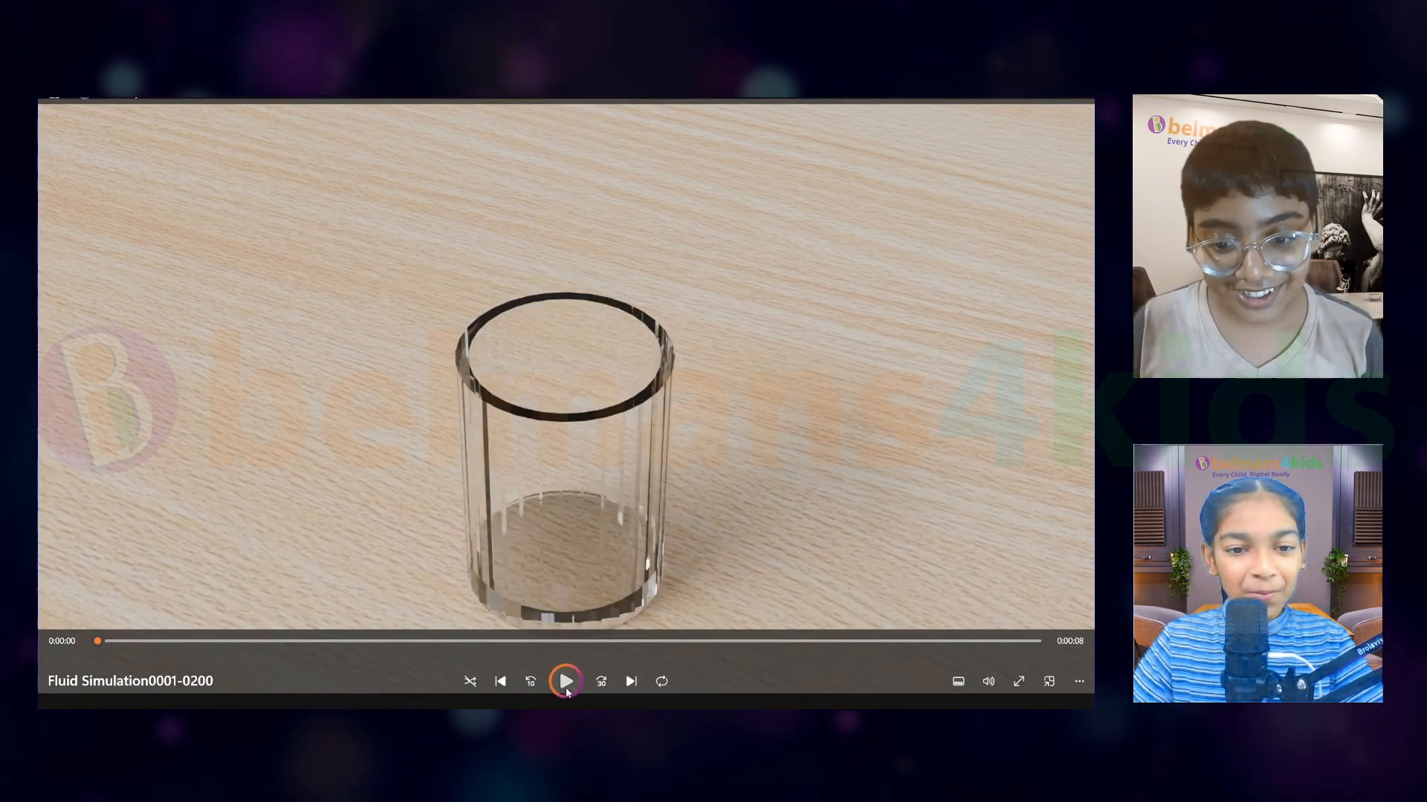
{"action": "left_click", "coordinate": [566, 682]}
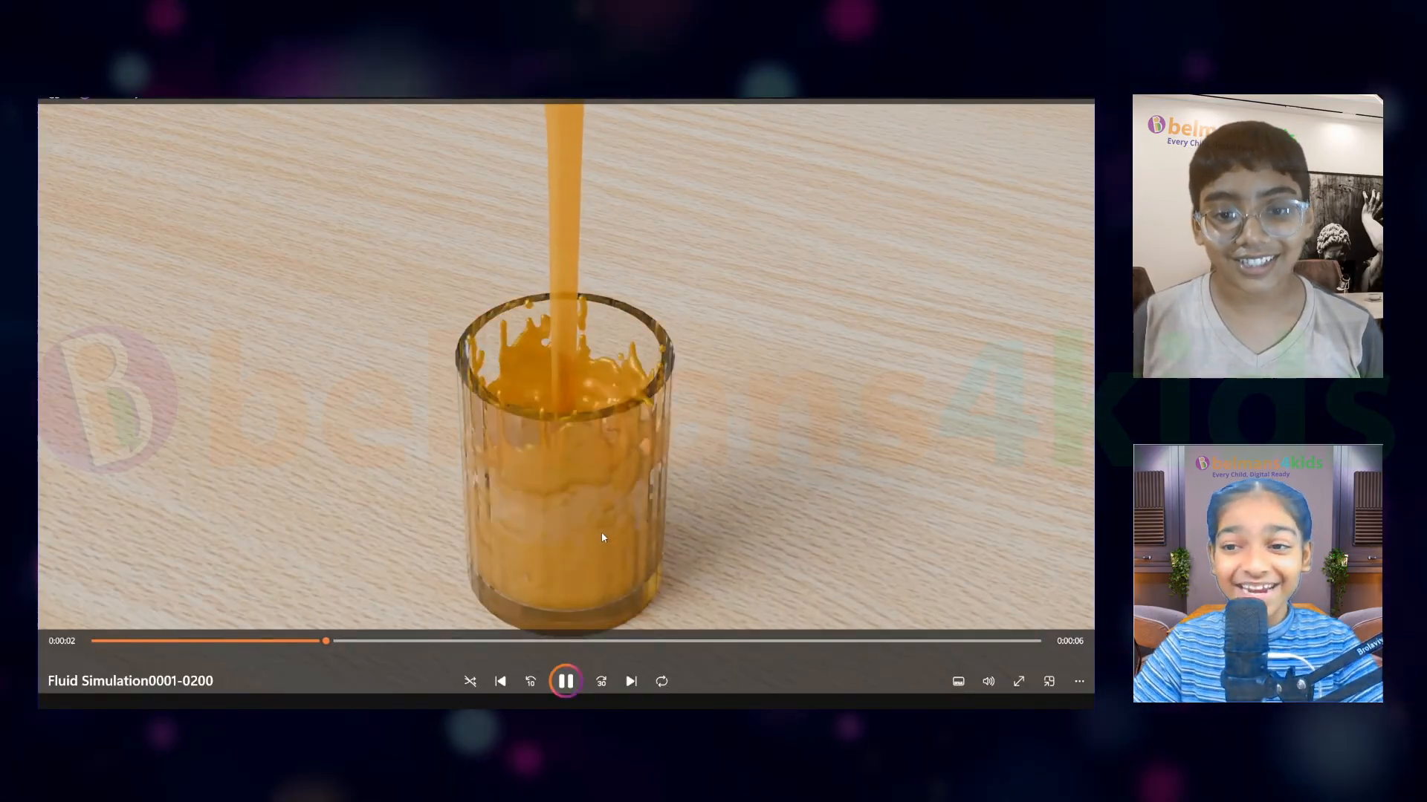
{"action": "left_click", "coordinate": [626, 566]}
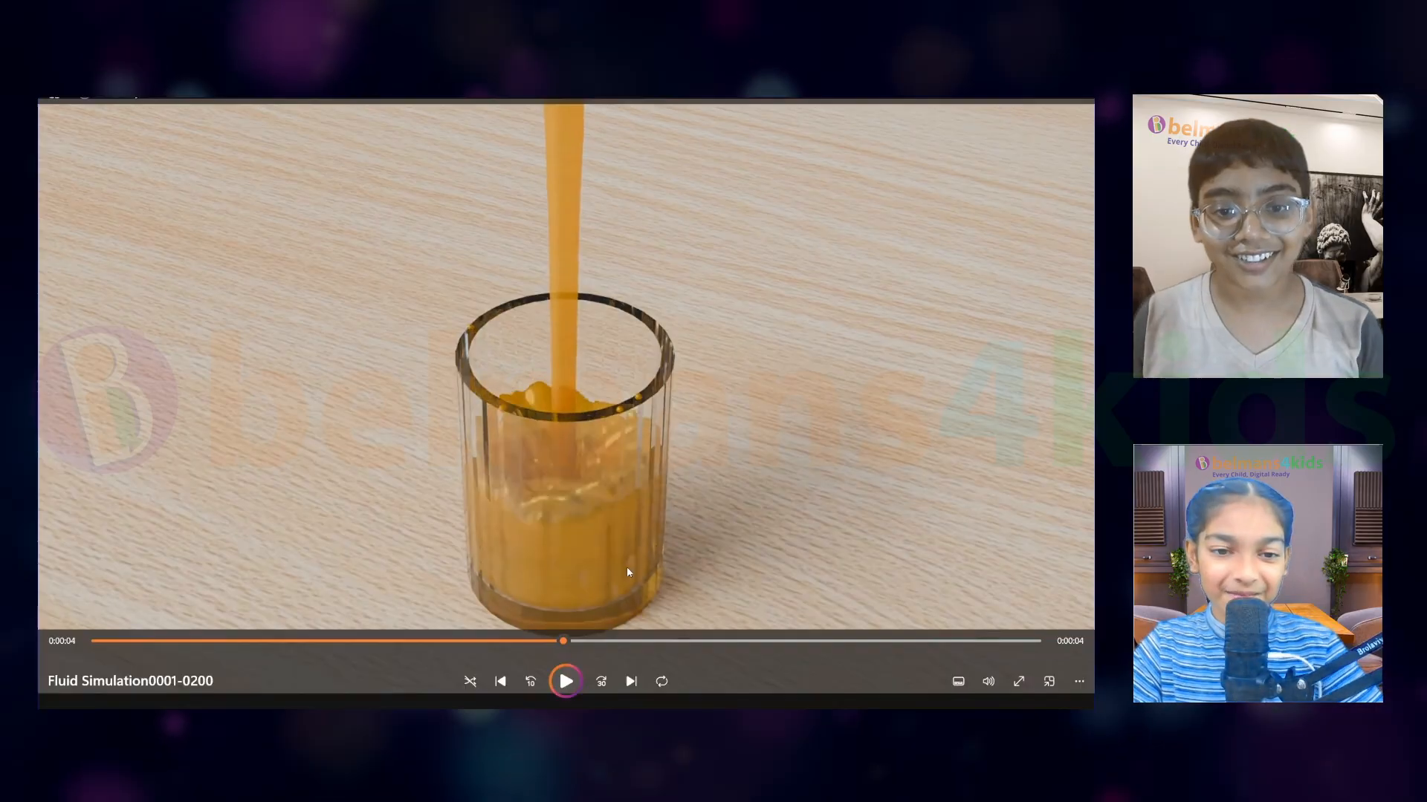